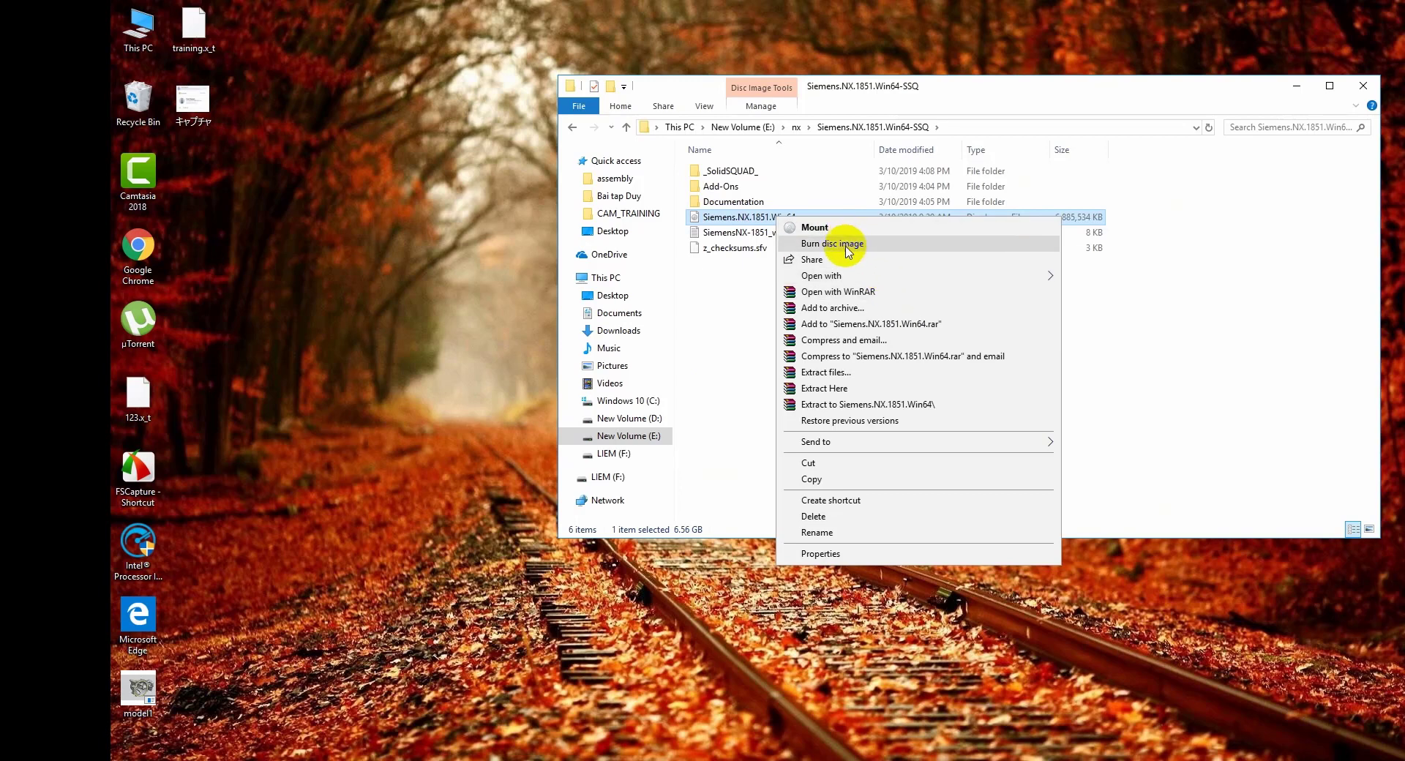
# Mount the Siemens.NX.1851.Win64 disc image and run the Launch application from the mounted DVD drive
pyautogui.moveTo(845, 282)
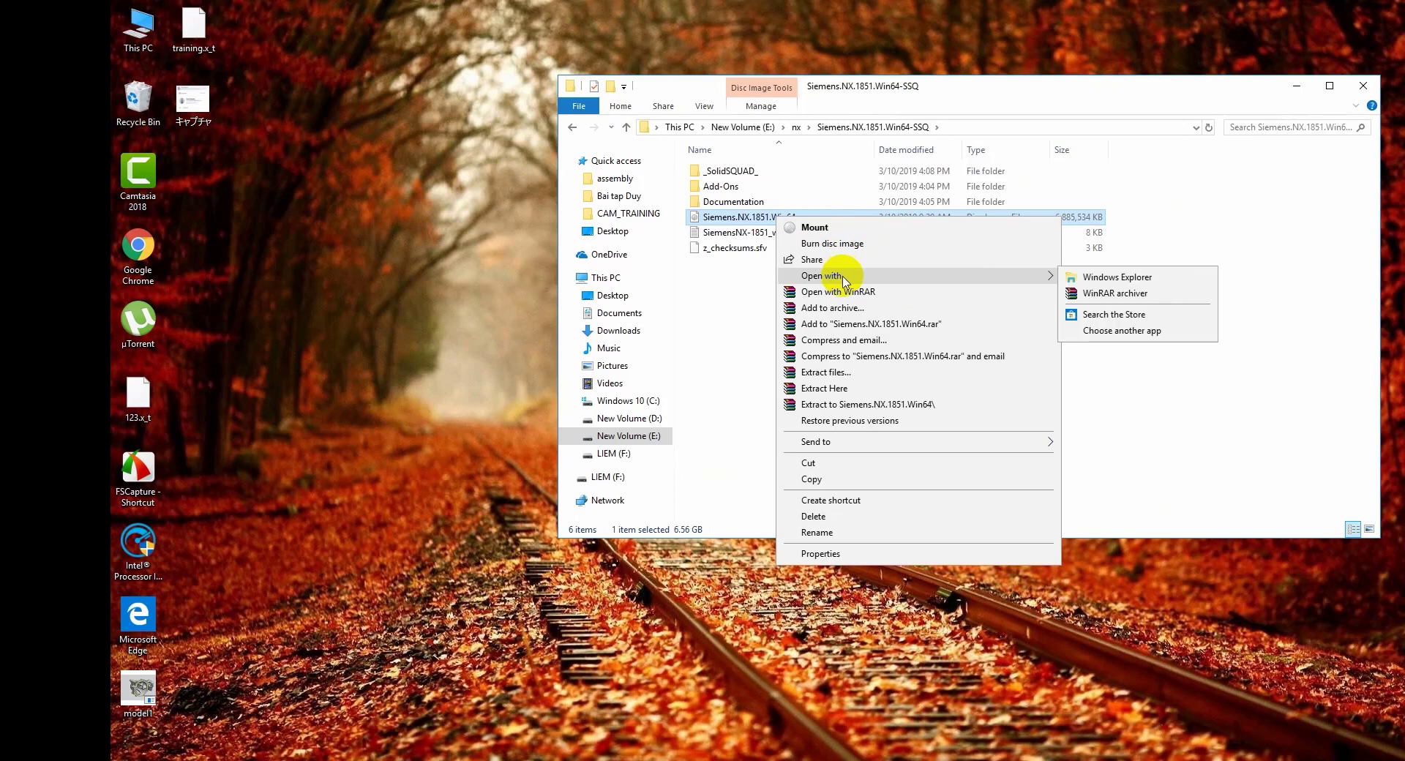
pyautogui.click(820, 227)
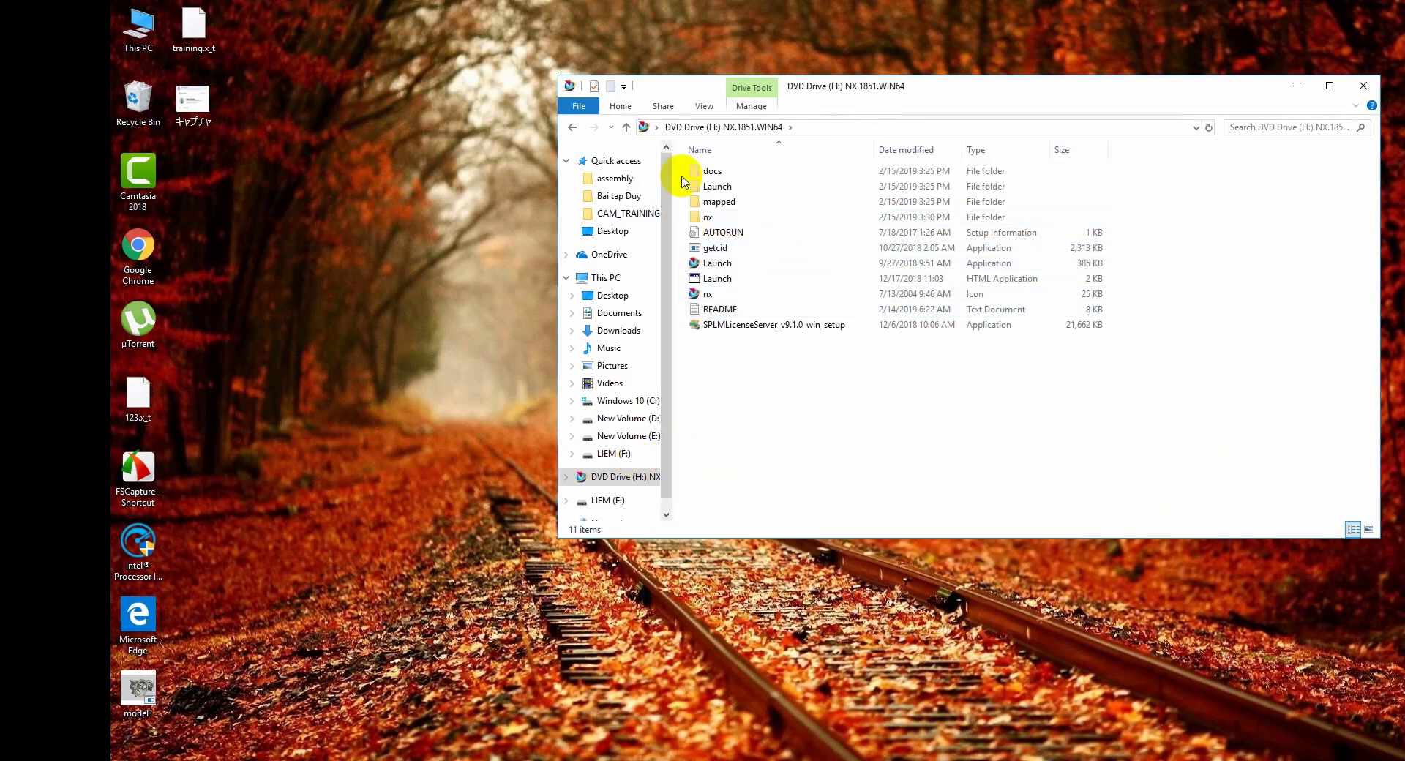
pyautogui.moveTo(668, 179); pyautogui.dragTo(755, 180)
pyautogui.scroll(-1, 629, 479)
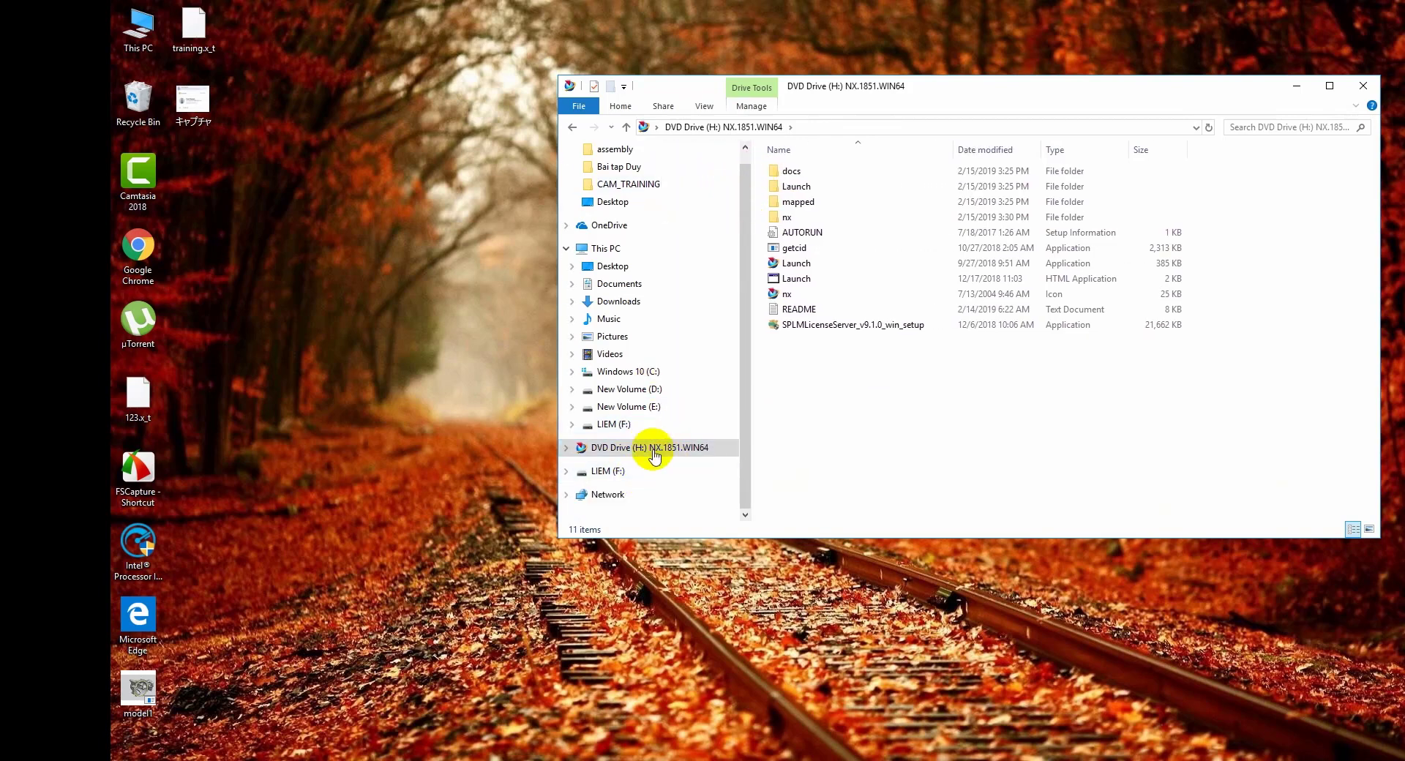
pyautogui.doubleClick(799, 265)
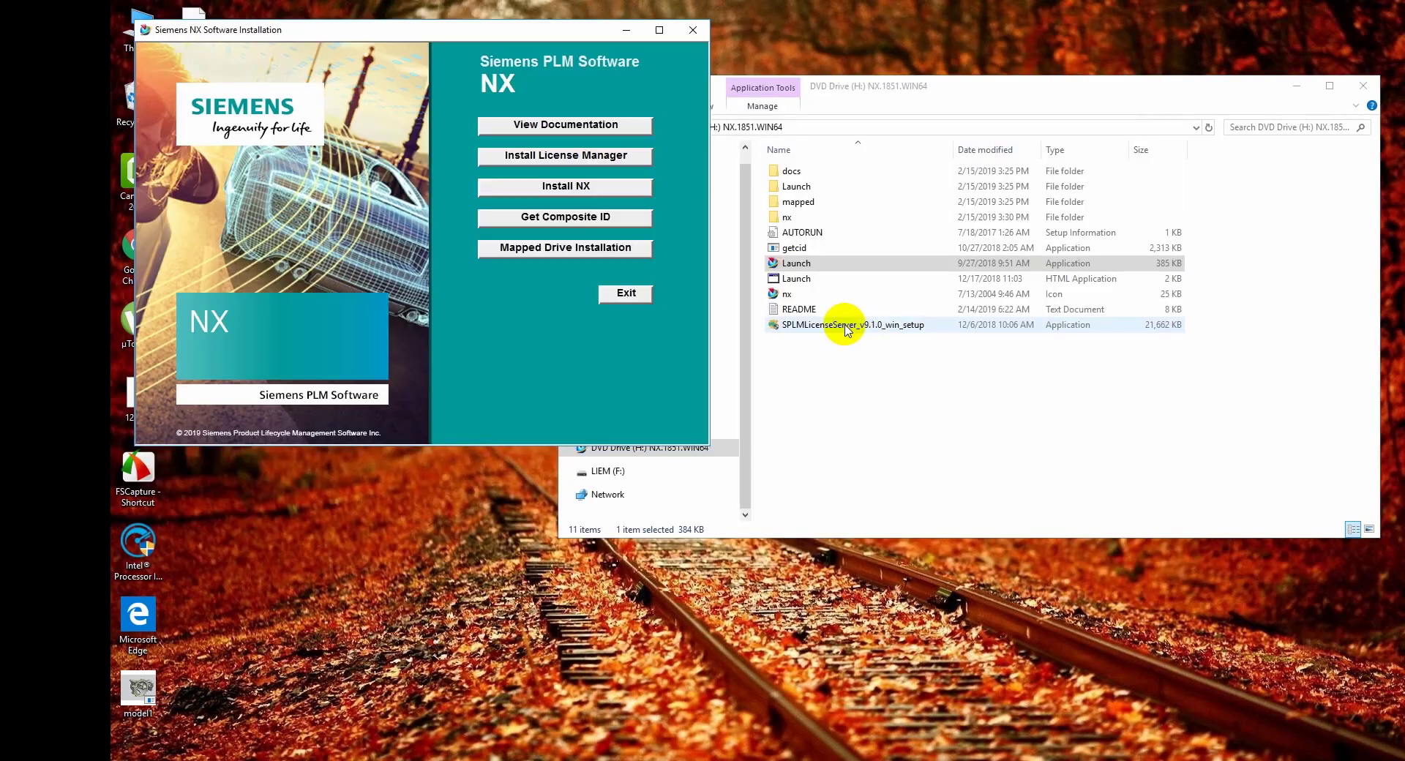
# Start the NX installation with English as the setup language and proceed past the wizard's welcome page
pyautogui.click(591, 189)
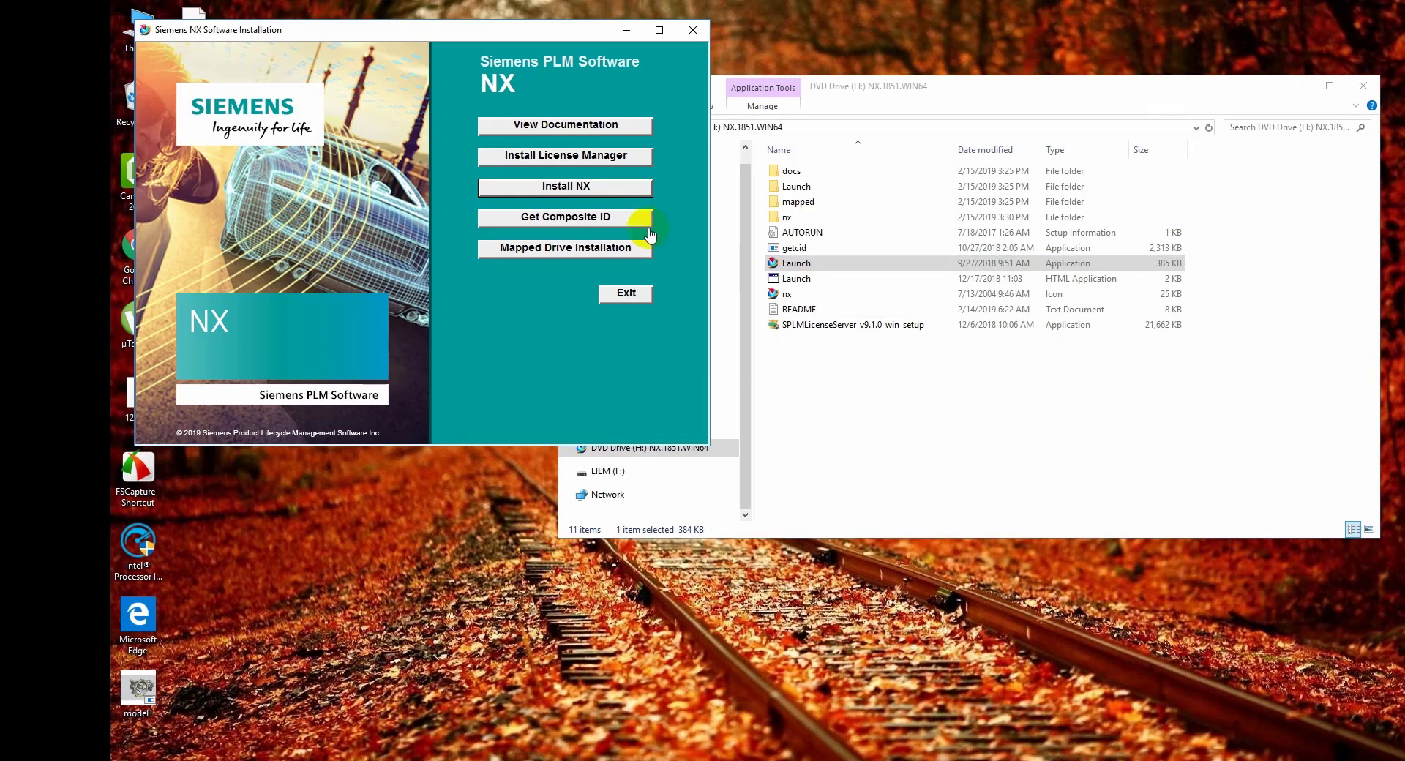
pyautogui.click(593, 187)
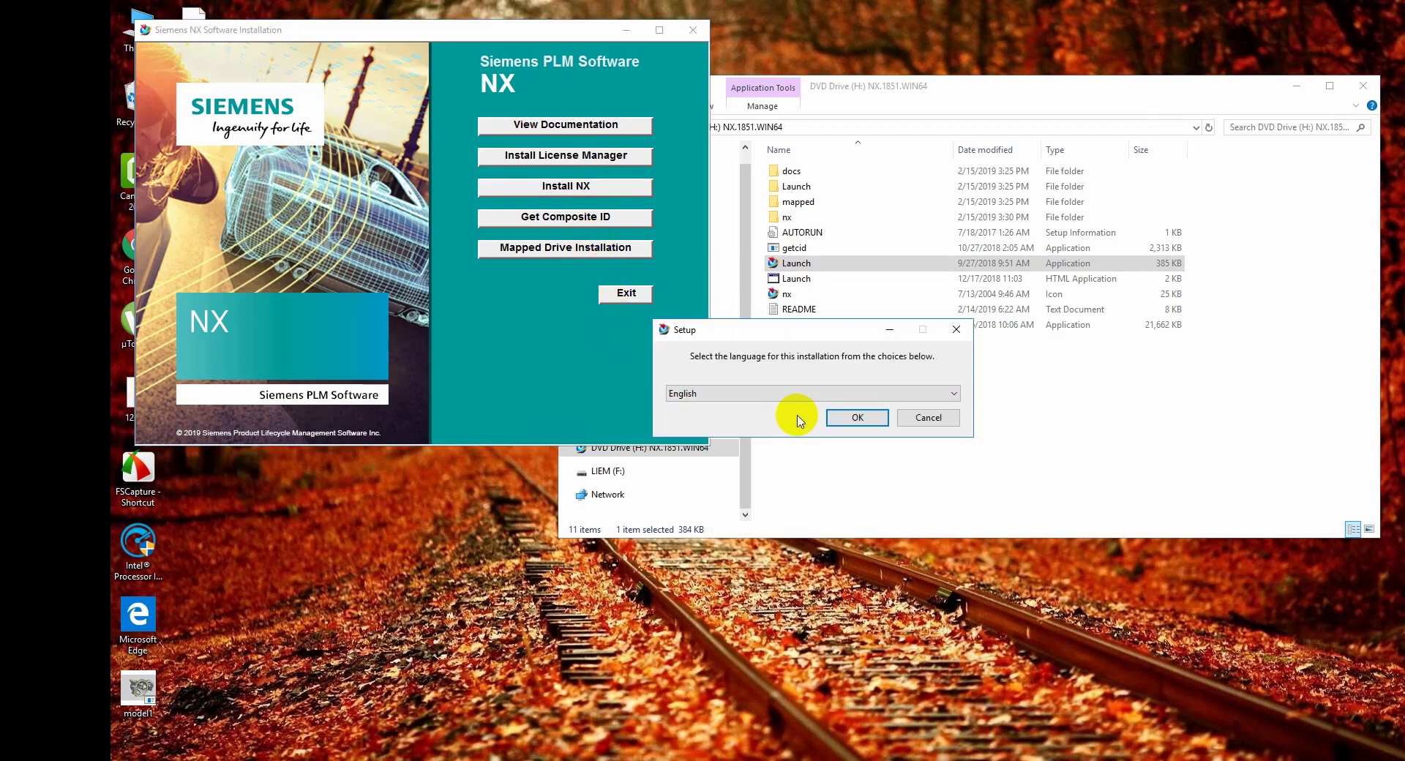
pyautogui.click(857, 417)
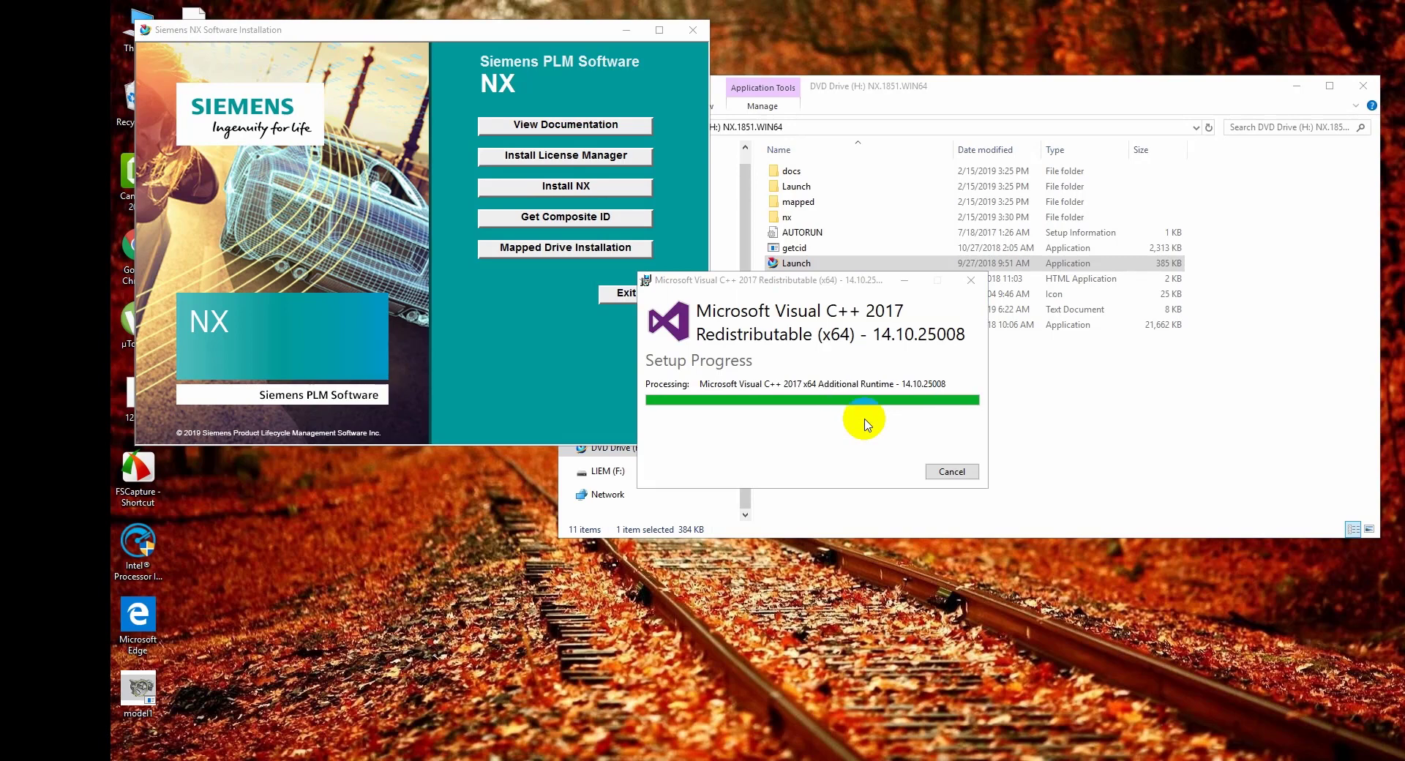
pyautogui.click(857, 417)
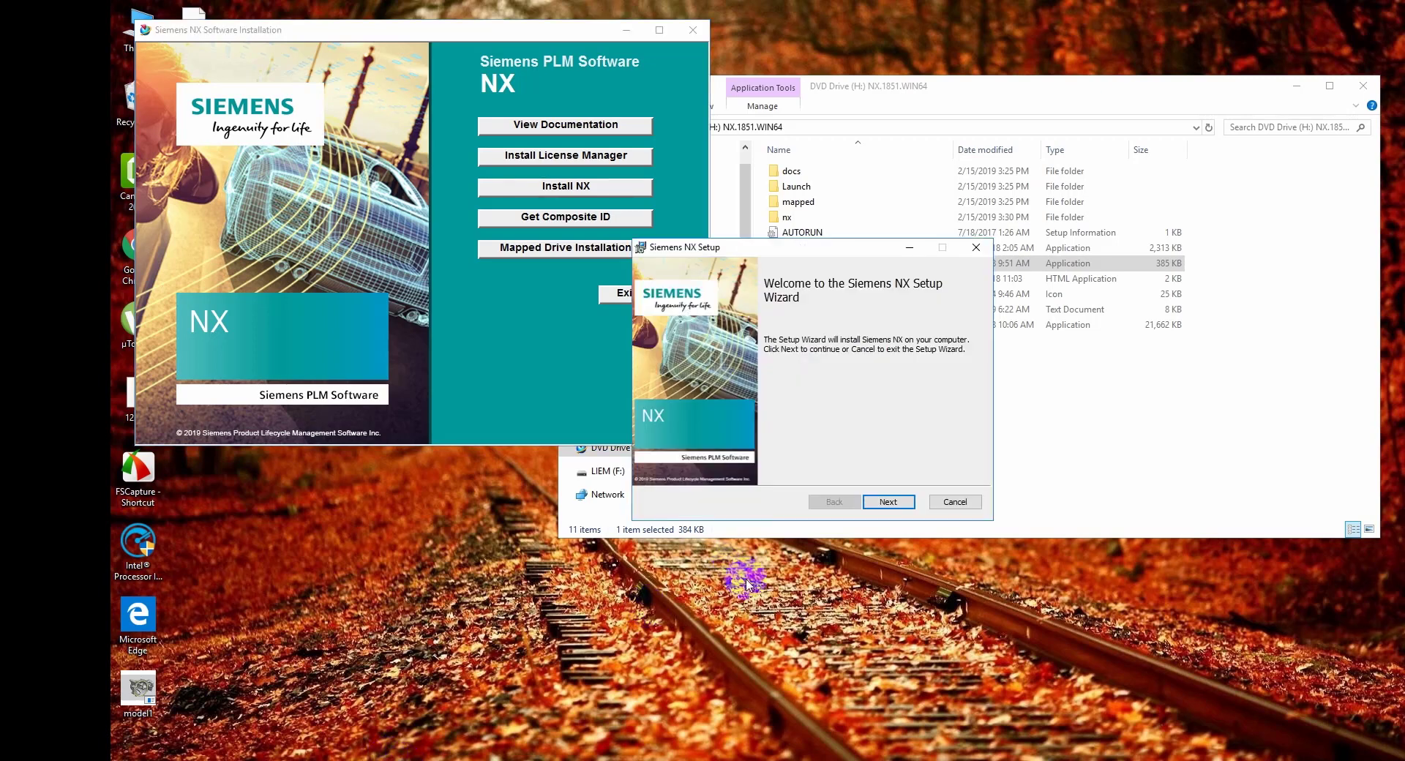
pyautogui.click(887, 502)
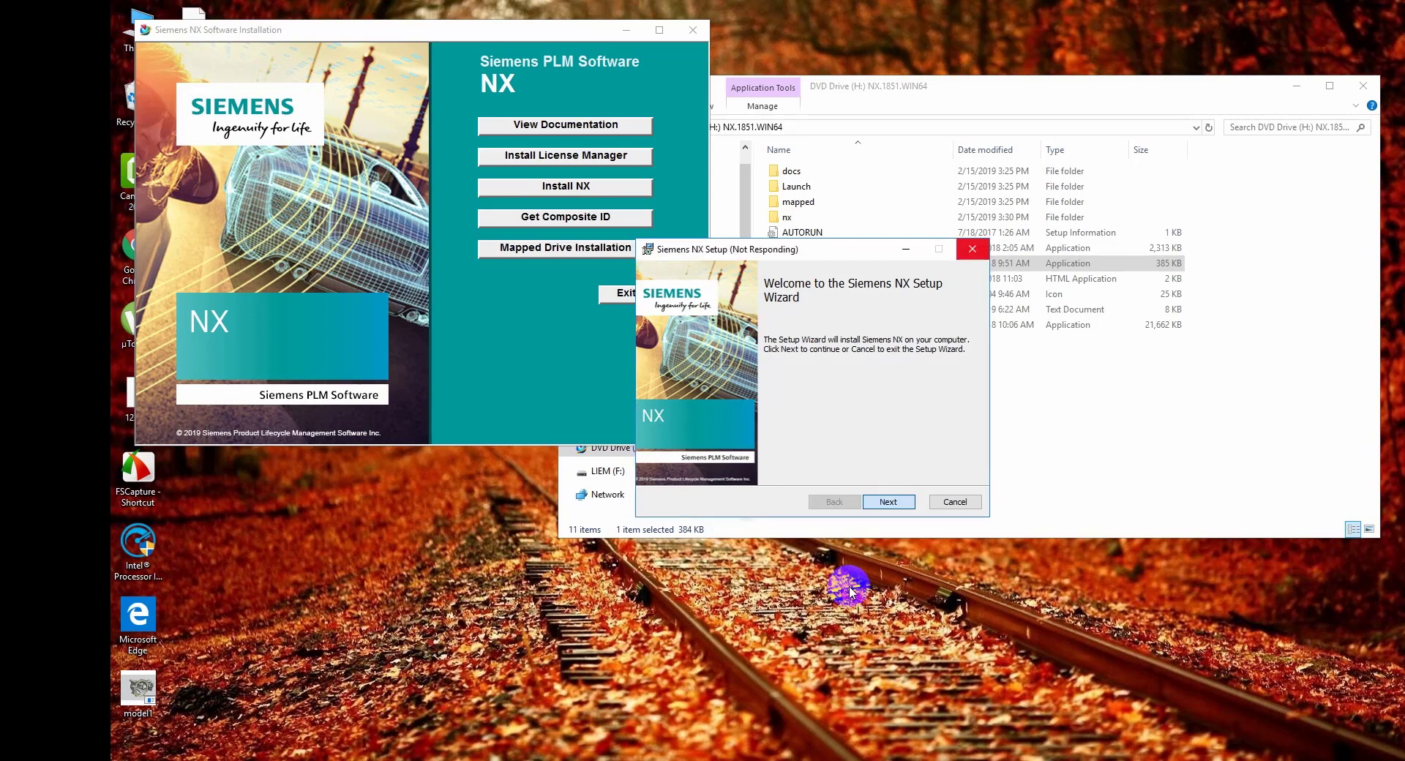
pyautogui.click(885, 502)
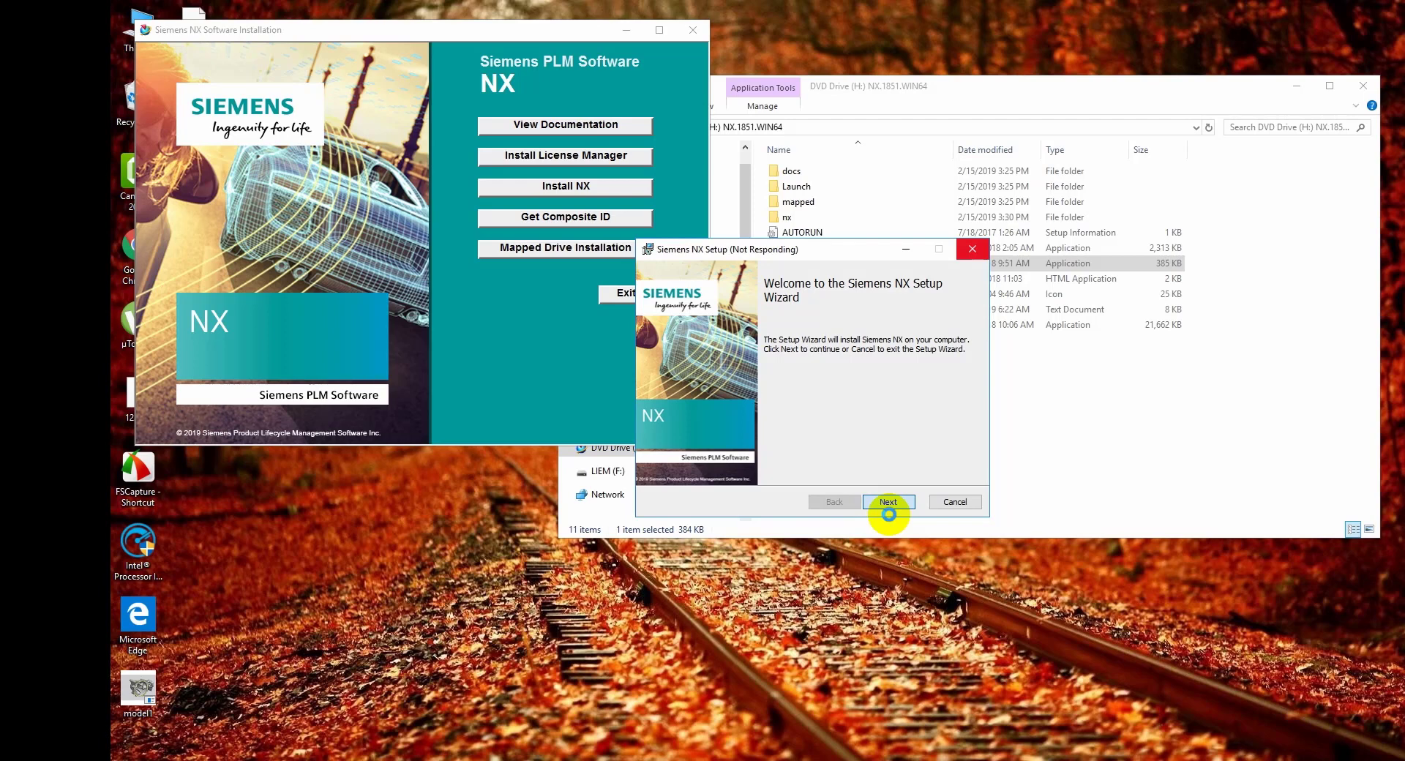
pyautogui.click(888, 505)
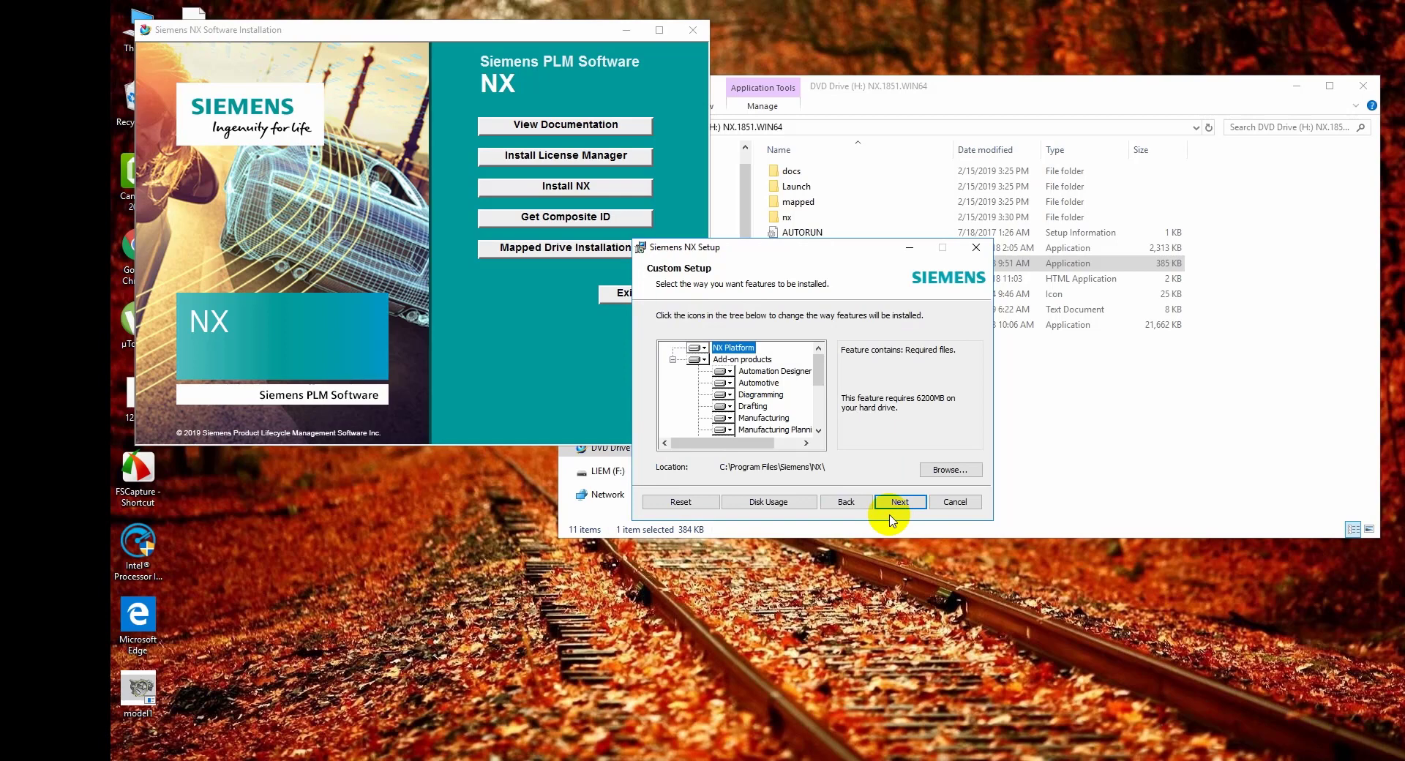
# Review the add-on products, including the Simcenter Nastran install options, and accept the default features and install location
pyautogui.scroll(-2, 786, 413)
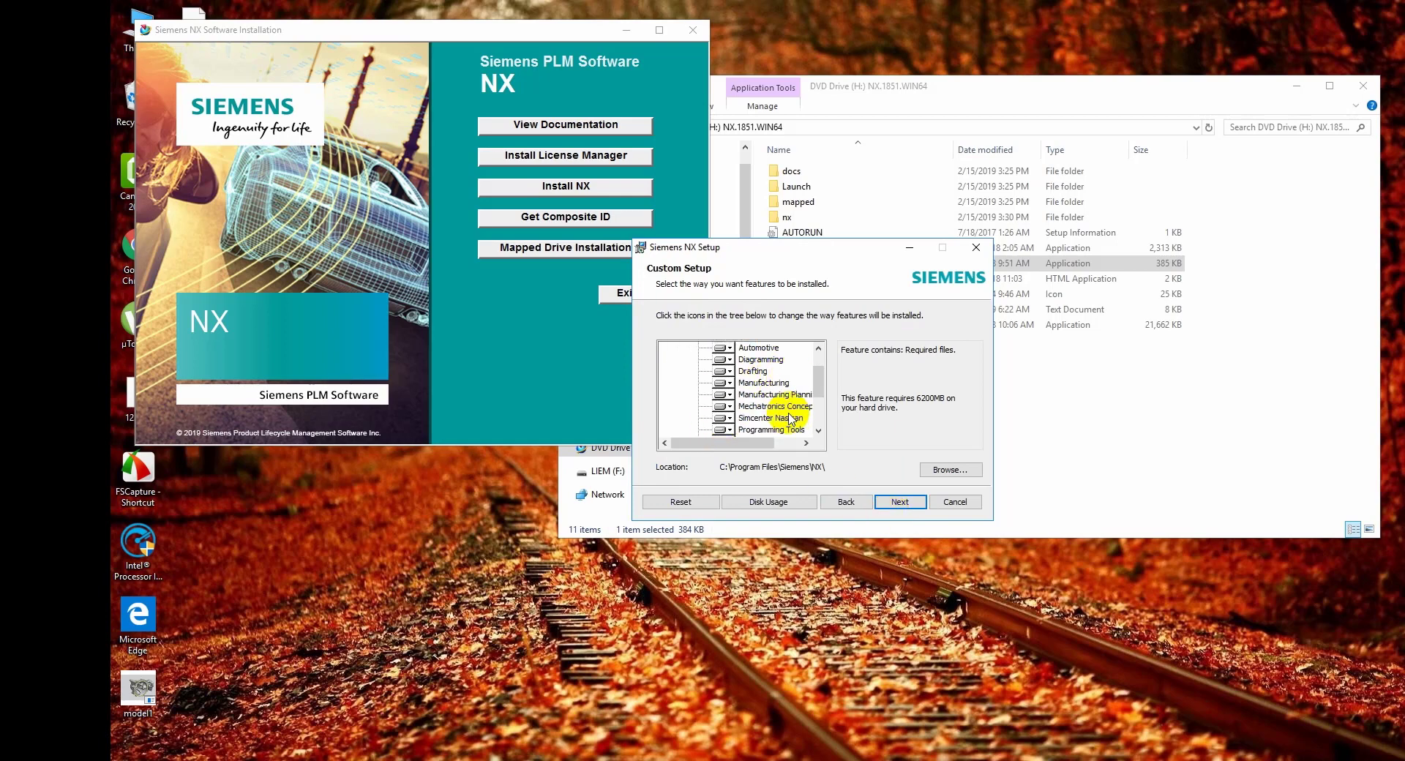
pyautogui.scroll(-2, 791, 419)
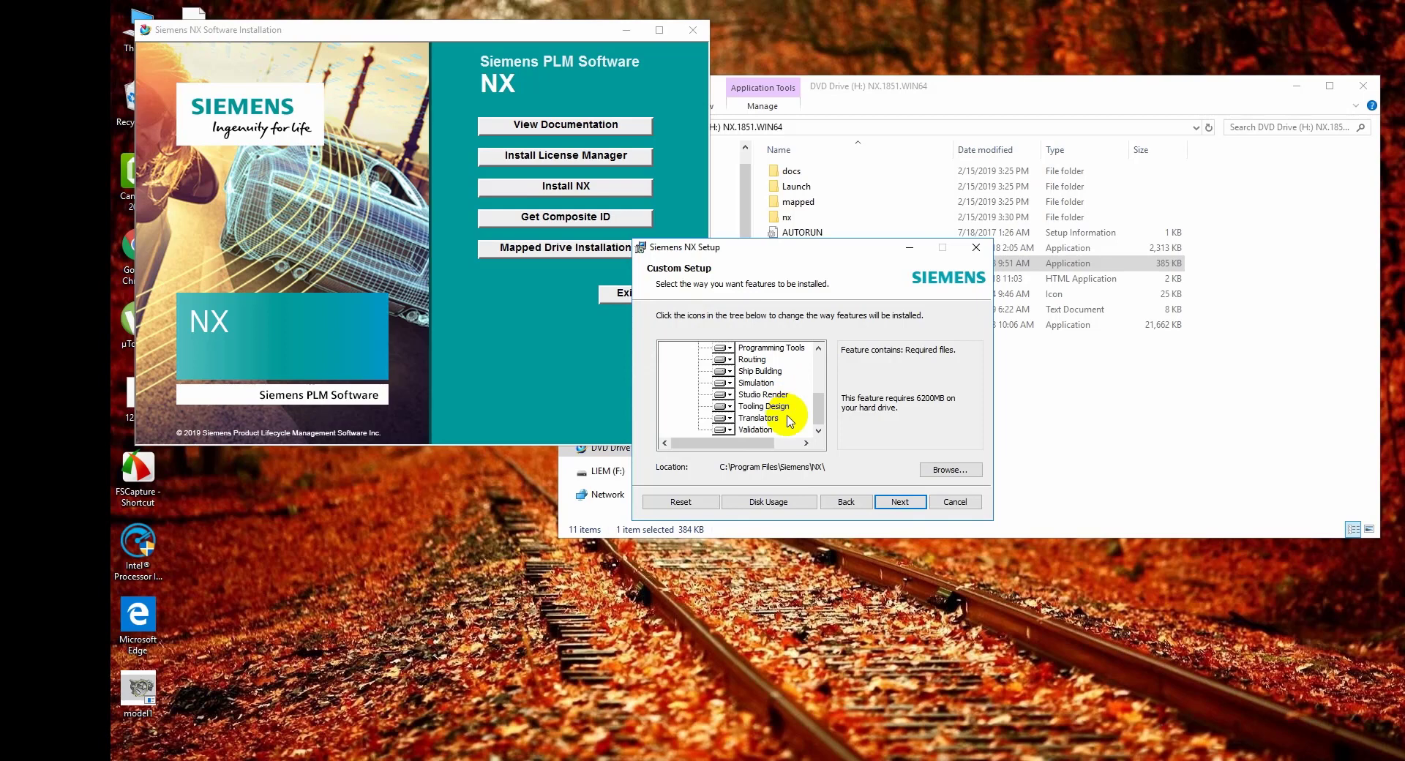
pyautogui.scroll(1, 790, 421)
pyautogui.scroll(2, 790, 420)
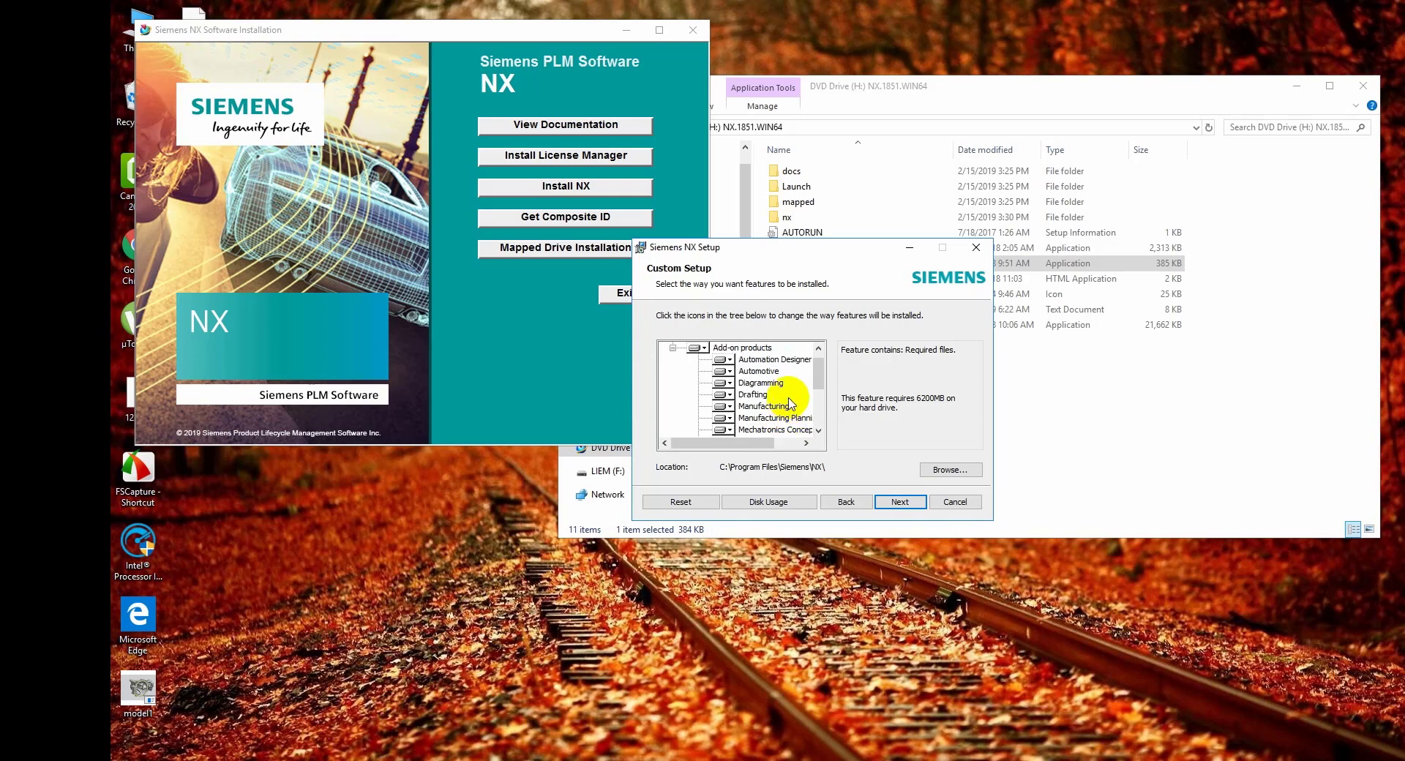
pyautogui.scroll(-1, 792, 402)
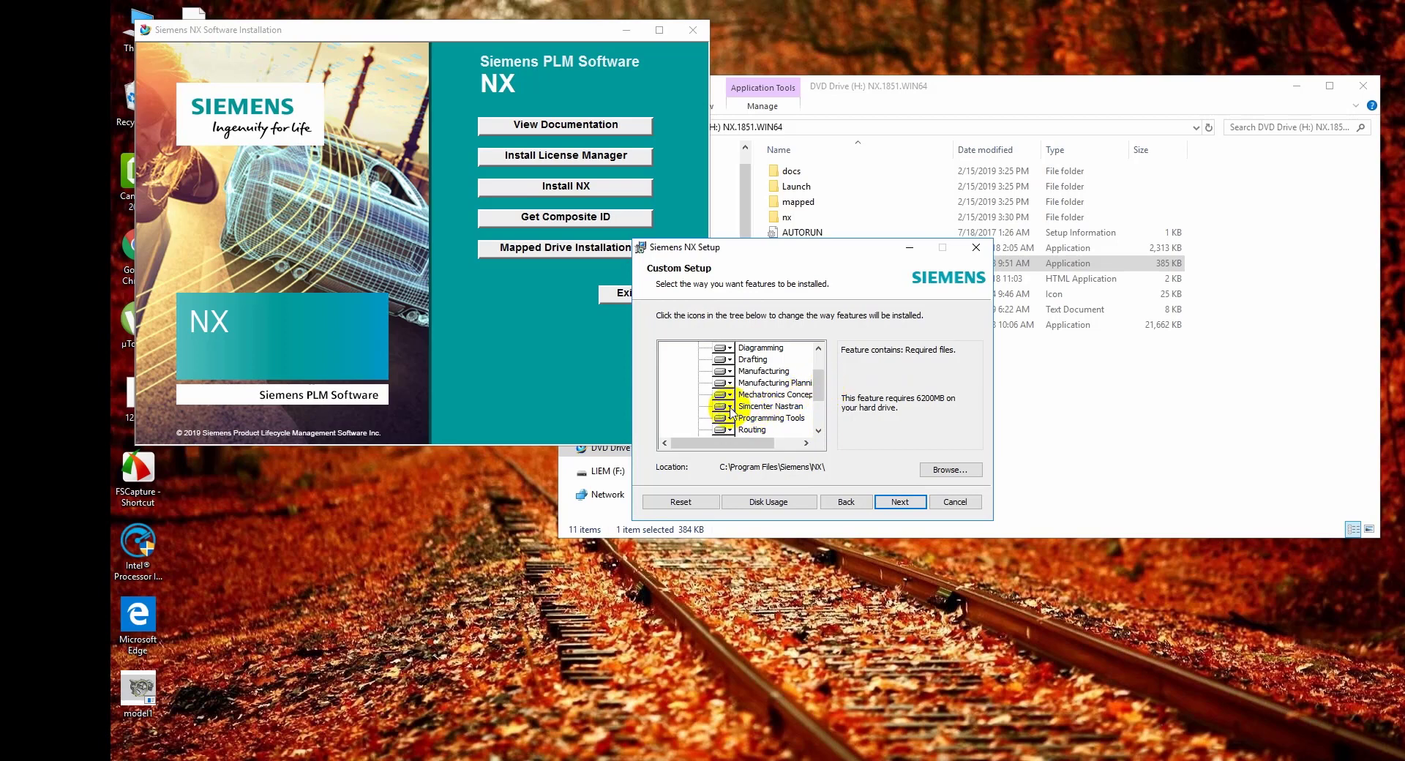
pyautogui.click(757, 407)
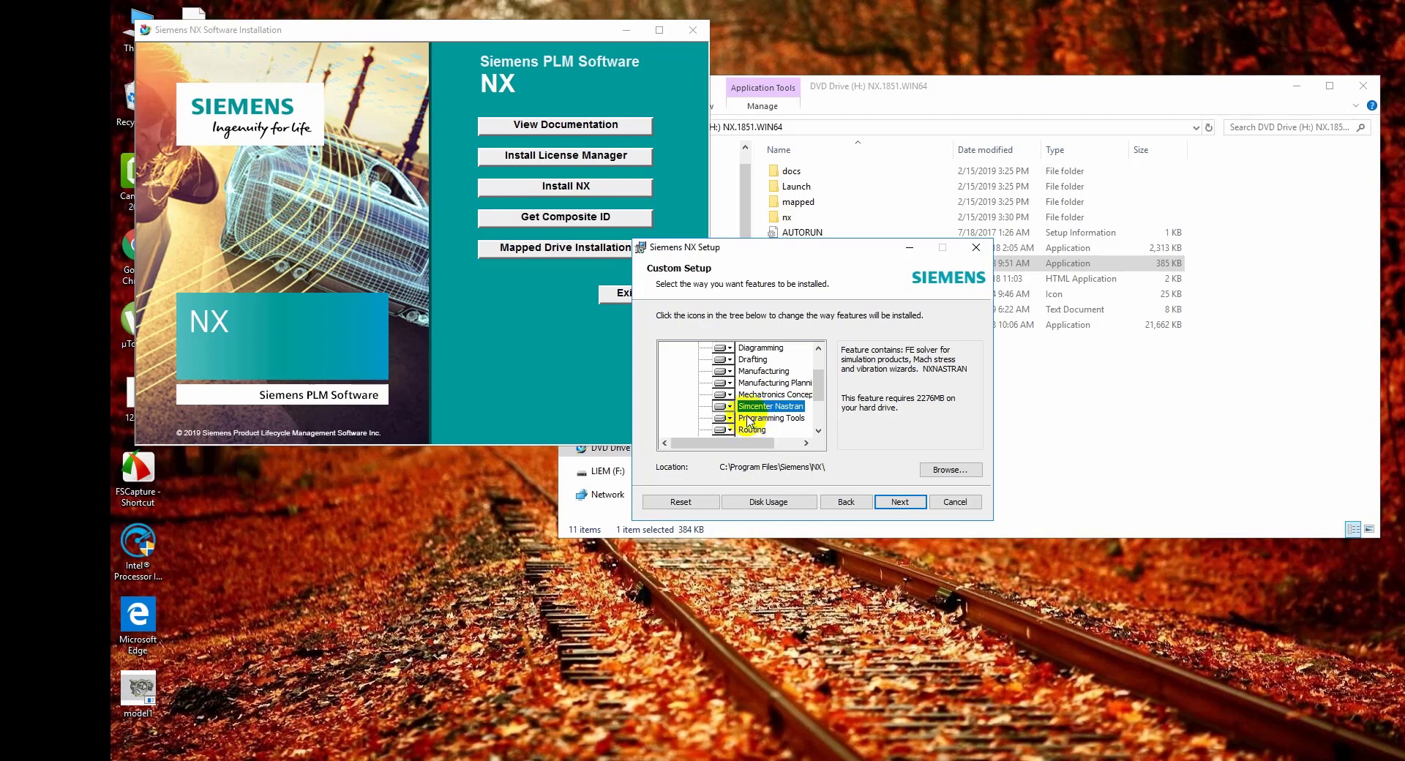
pyautogui.click(726, 407)
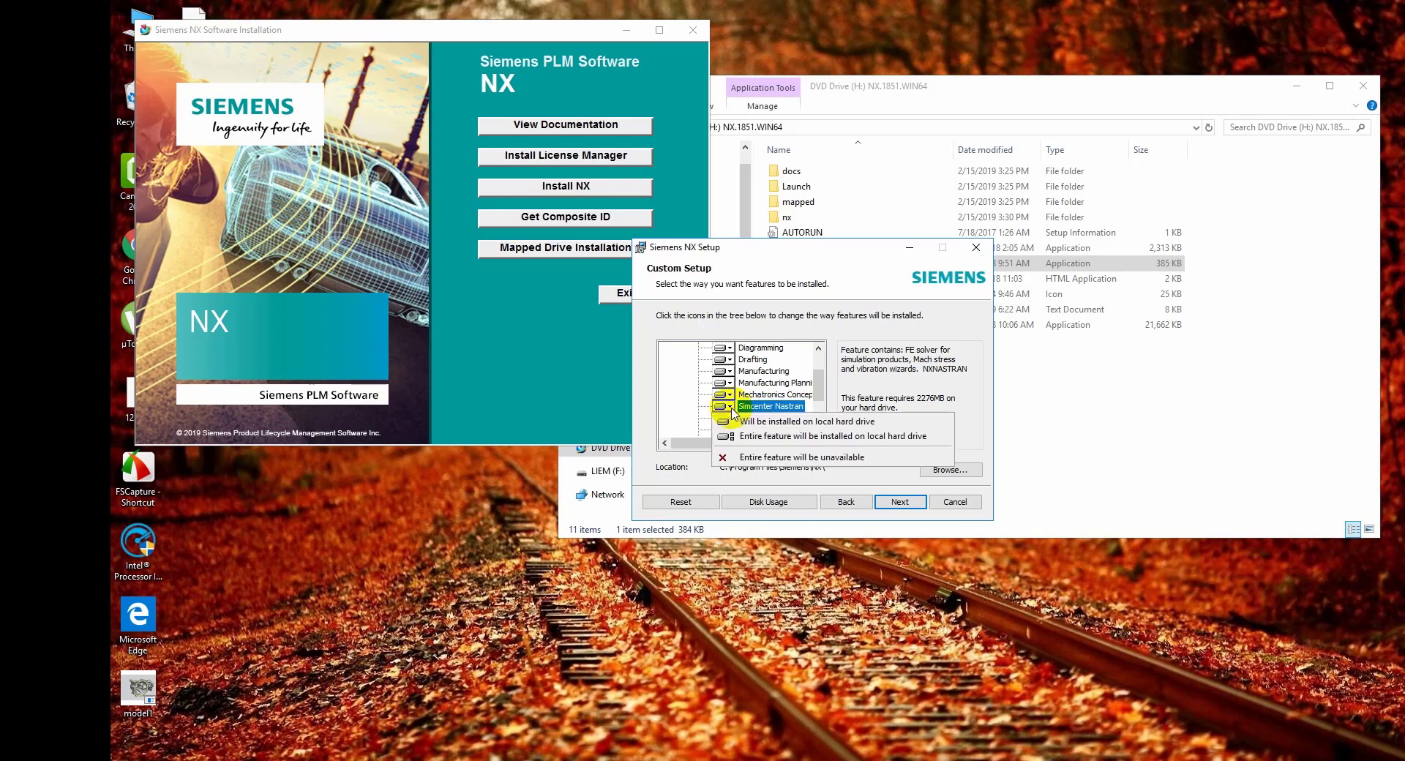
pyautogui.click(734, 415)
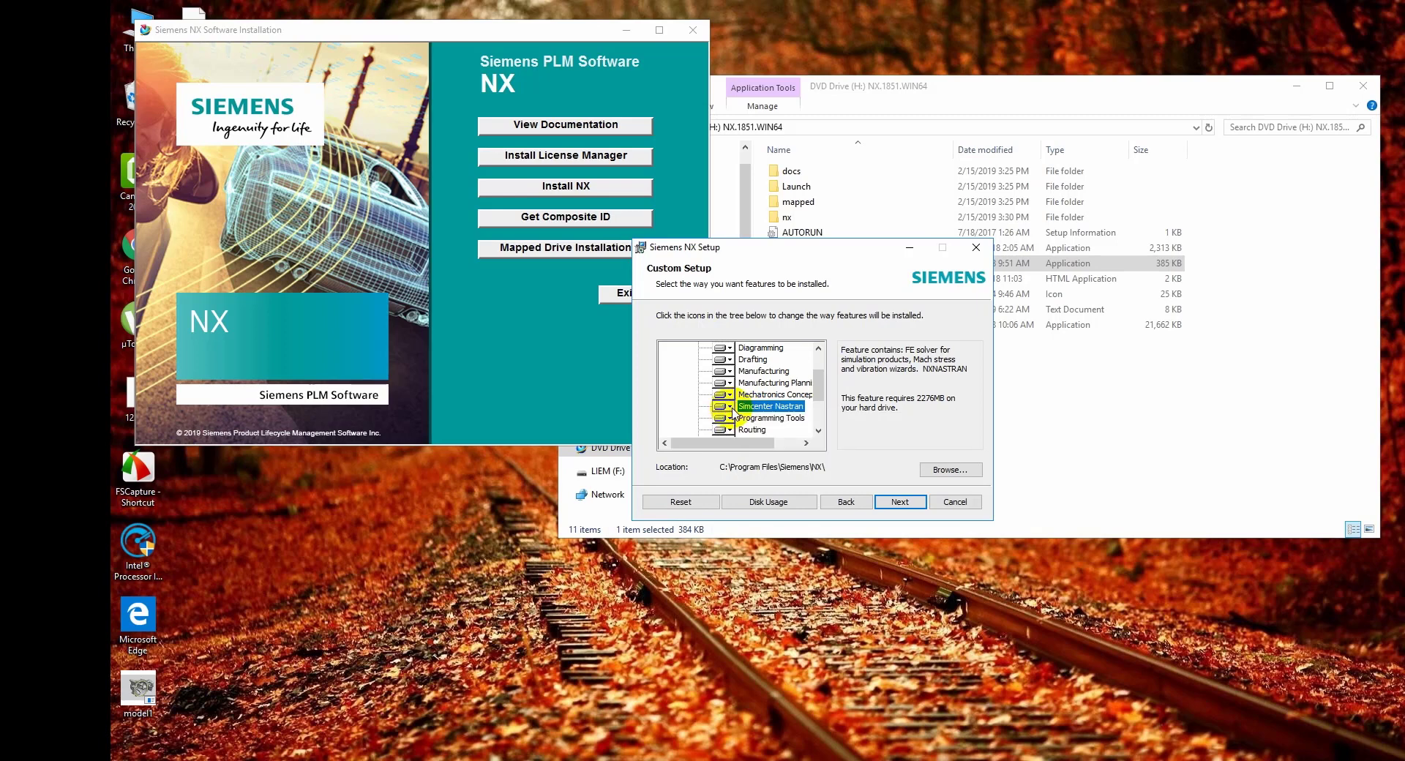
pyautogui.click(793, 421)
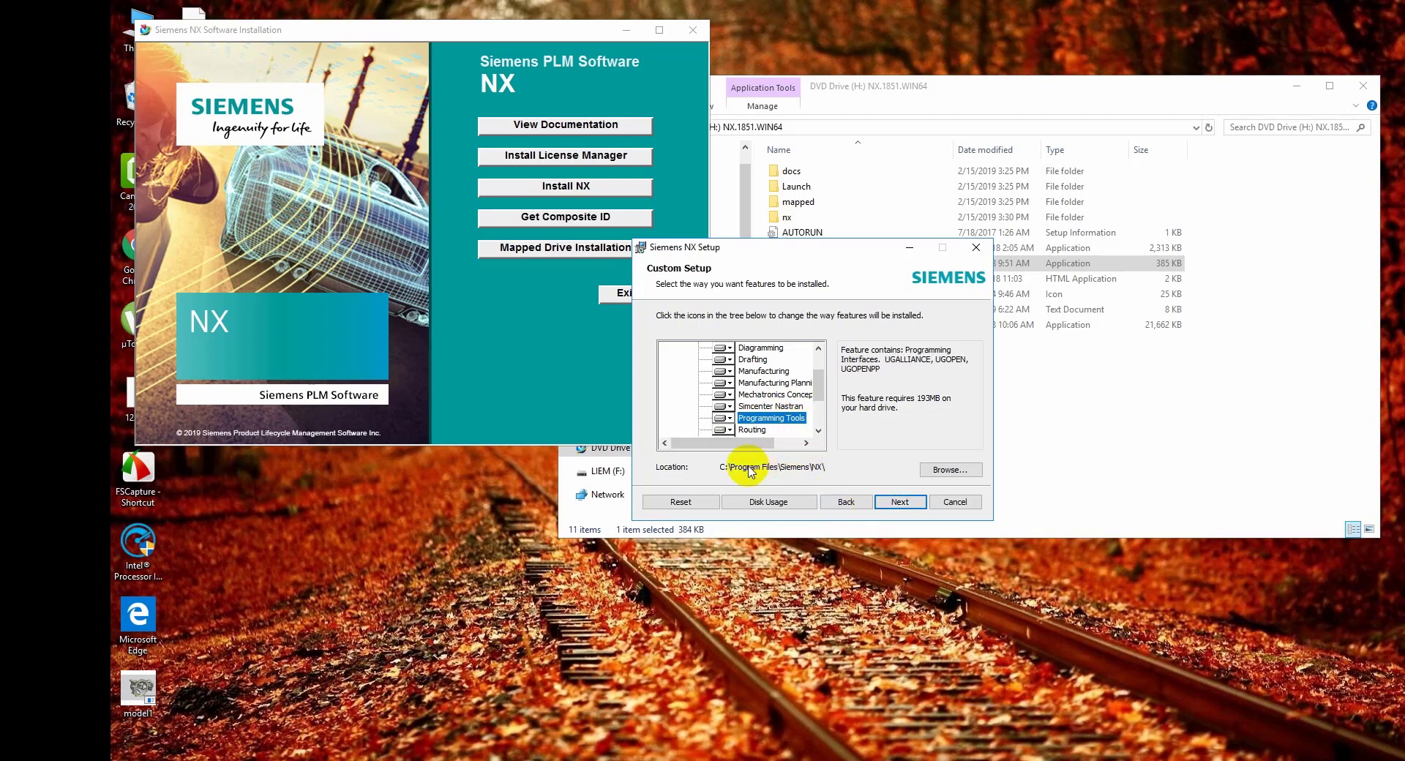
pyautogui.click(898, 503)
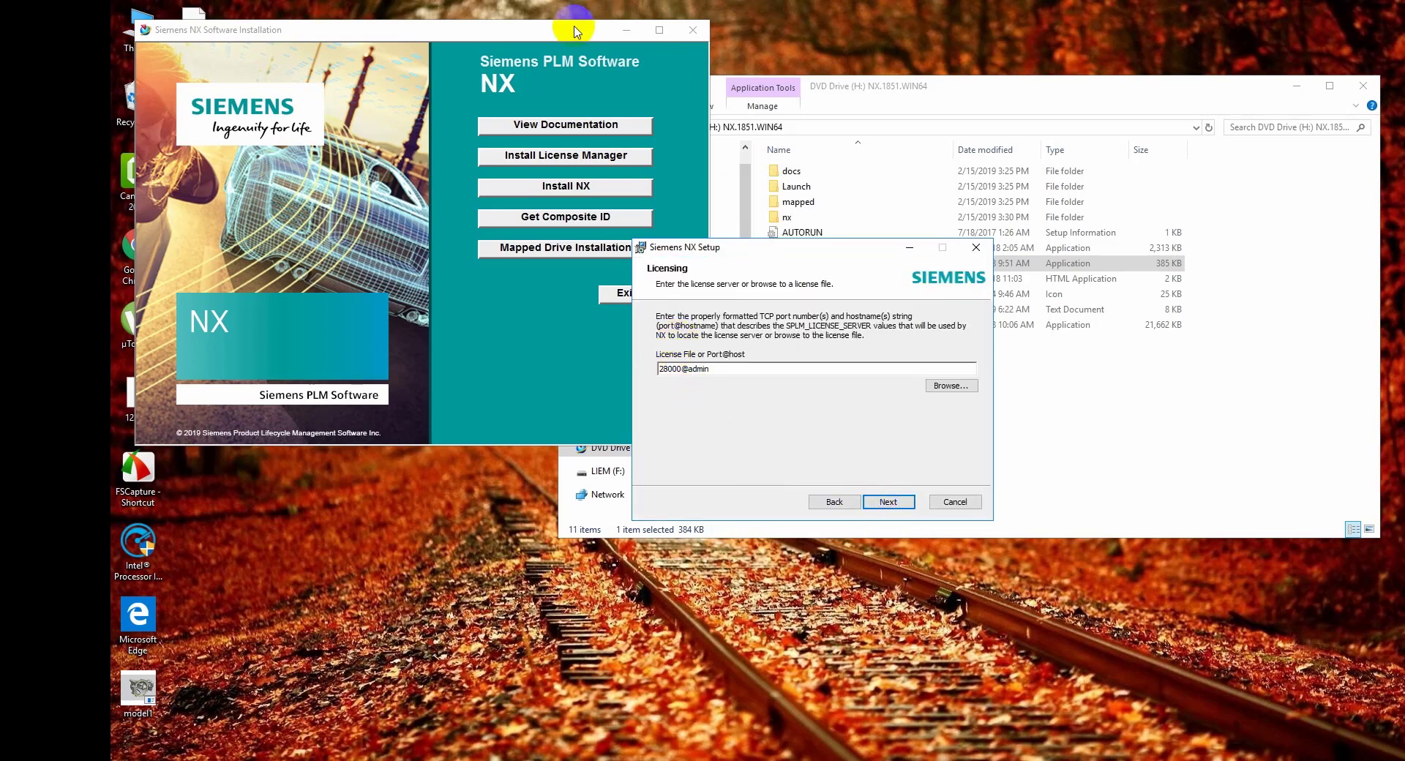
# Open the _SolidSQUAD_ folder inside nx\Siemens.NX.1851.Win64-SSQ on New Volume (E:)
pyautogui.click(871, 86)
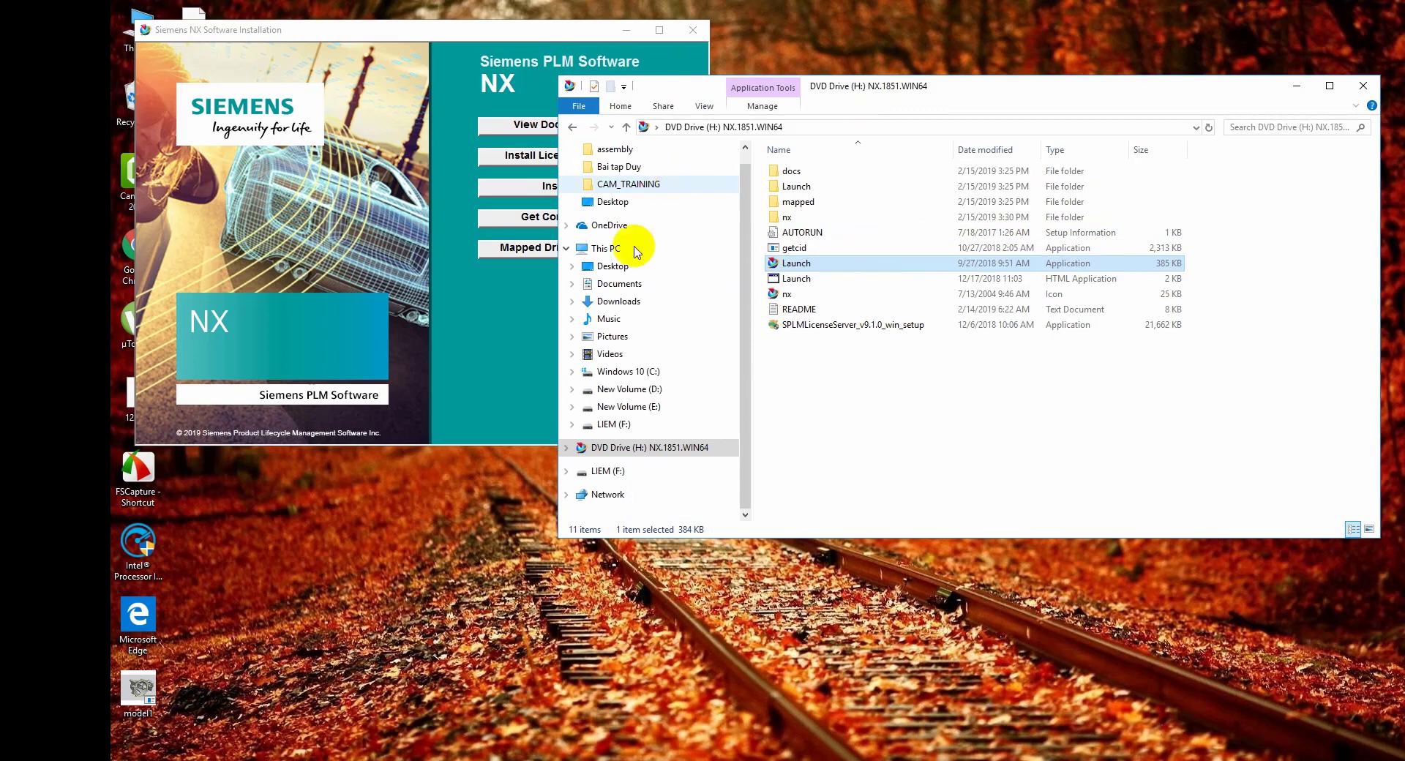
pyautogui.click(648, 407)
pyautogui.doubleClick(790, 233)
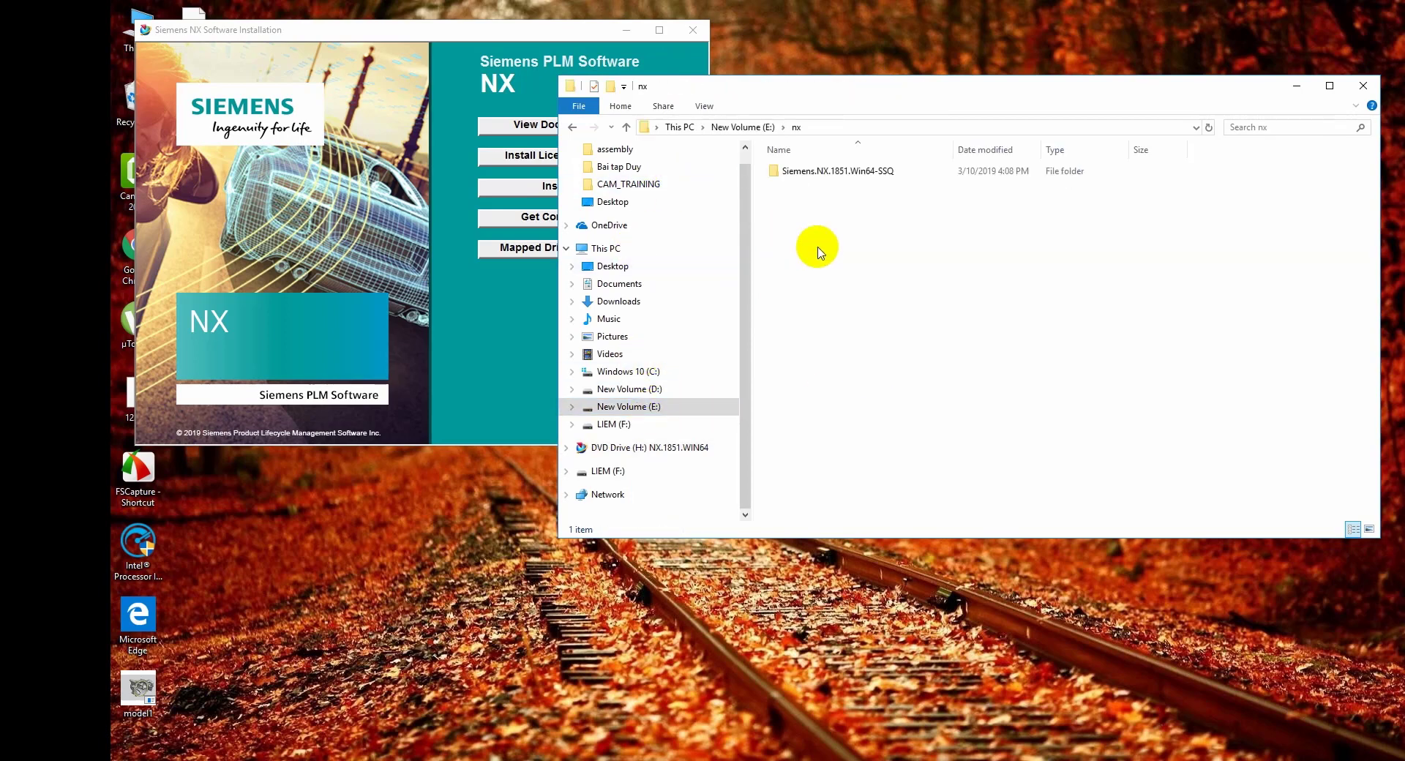
pyautogui.doubleClick(831, 171)
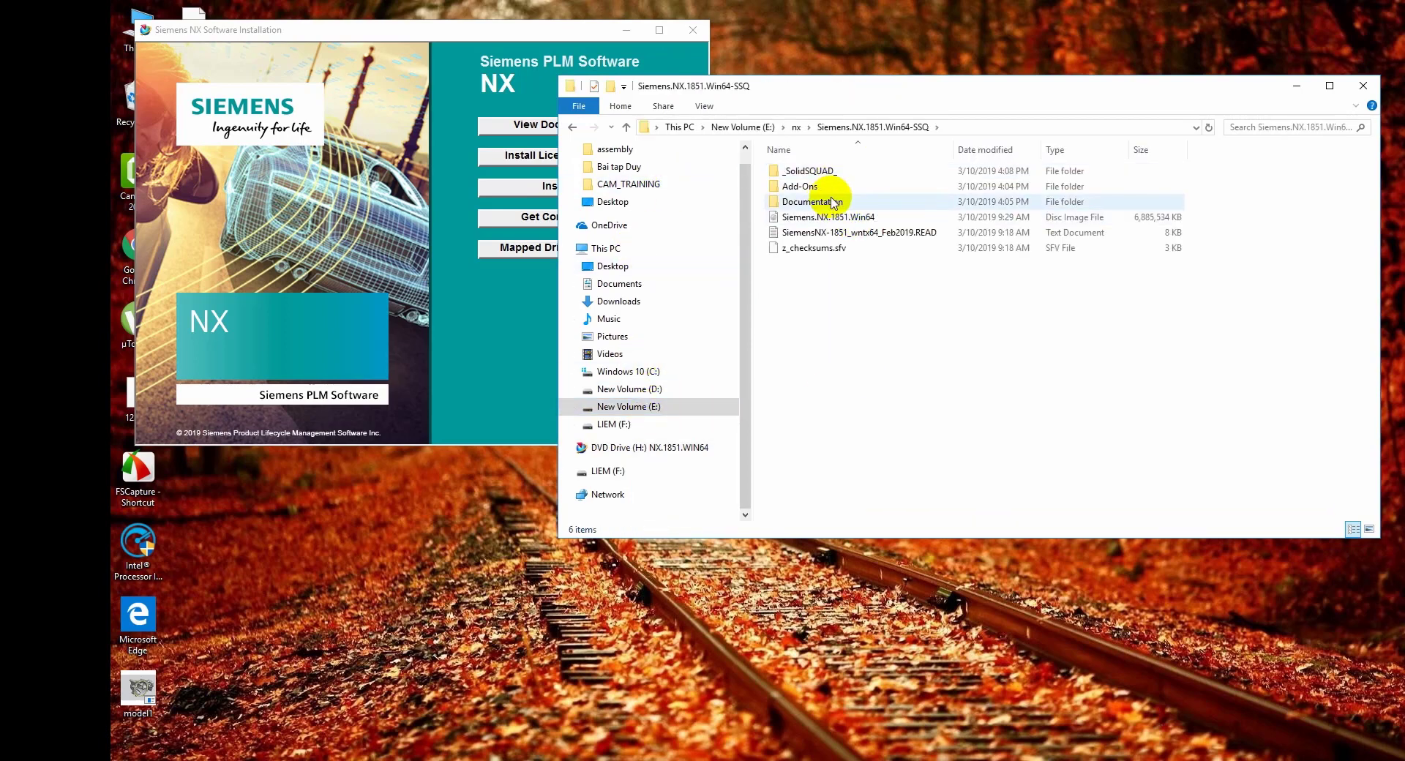
pyautogui.doubleClick(830, 174)
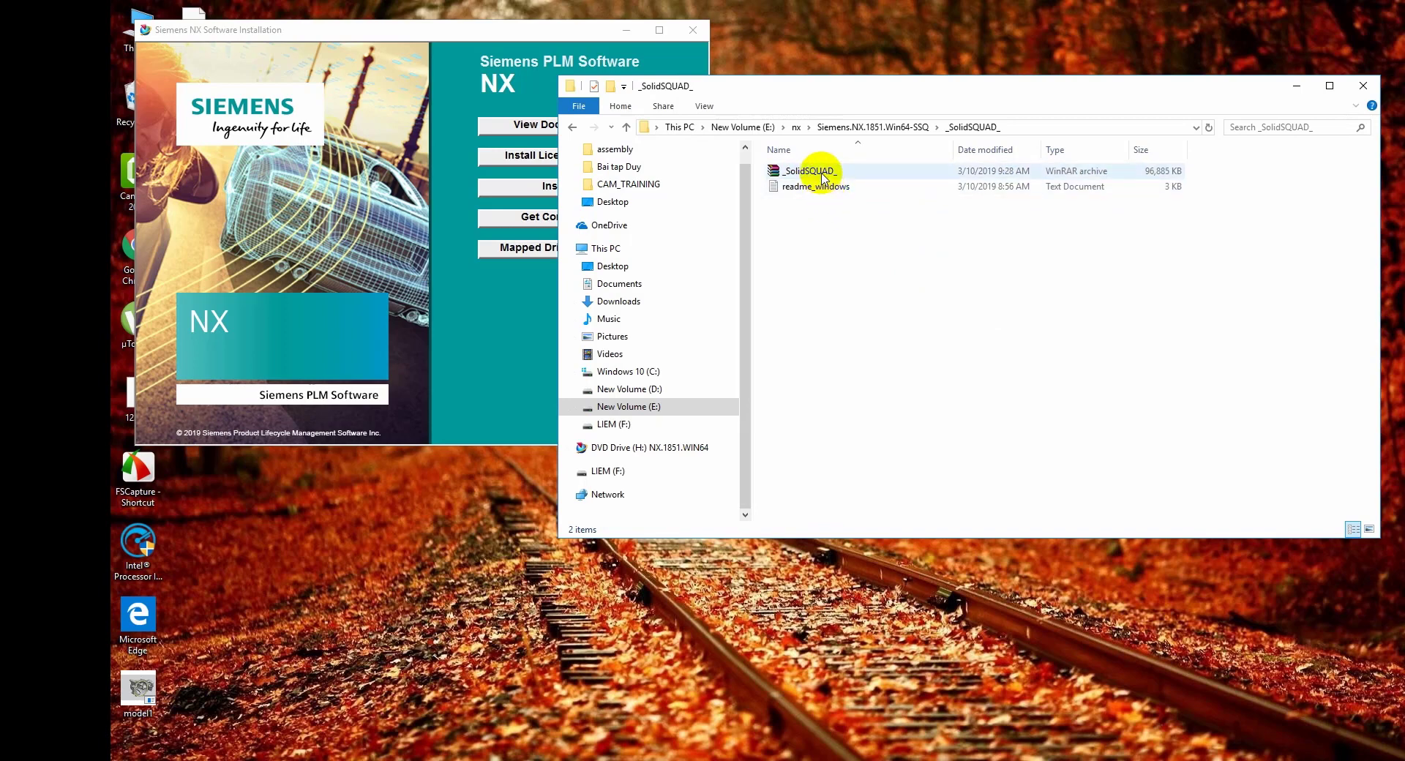
# Extract the _SolidSQUAD_ archive into its current folder, replacing the existing readme_windows.txt
pyautogui.doubleClick(809, 170)
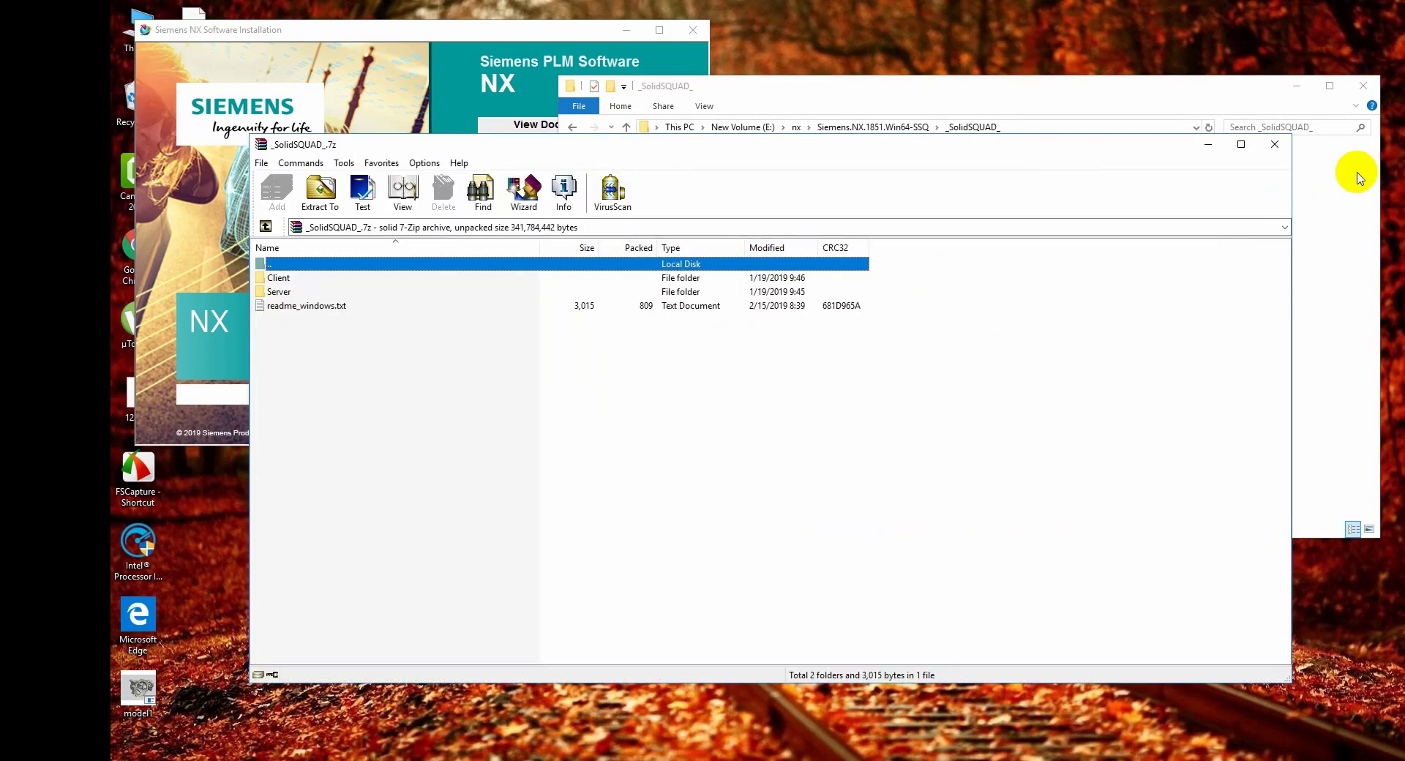
pyautogui.click(1274, 144)
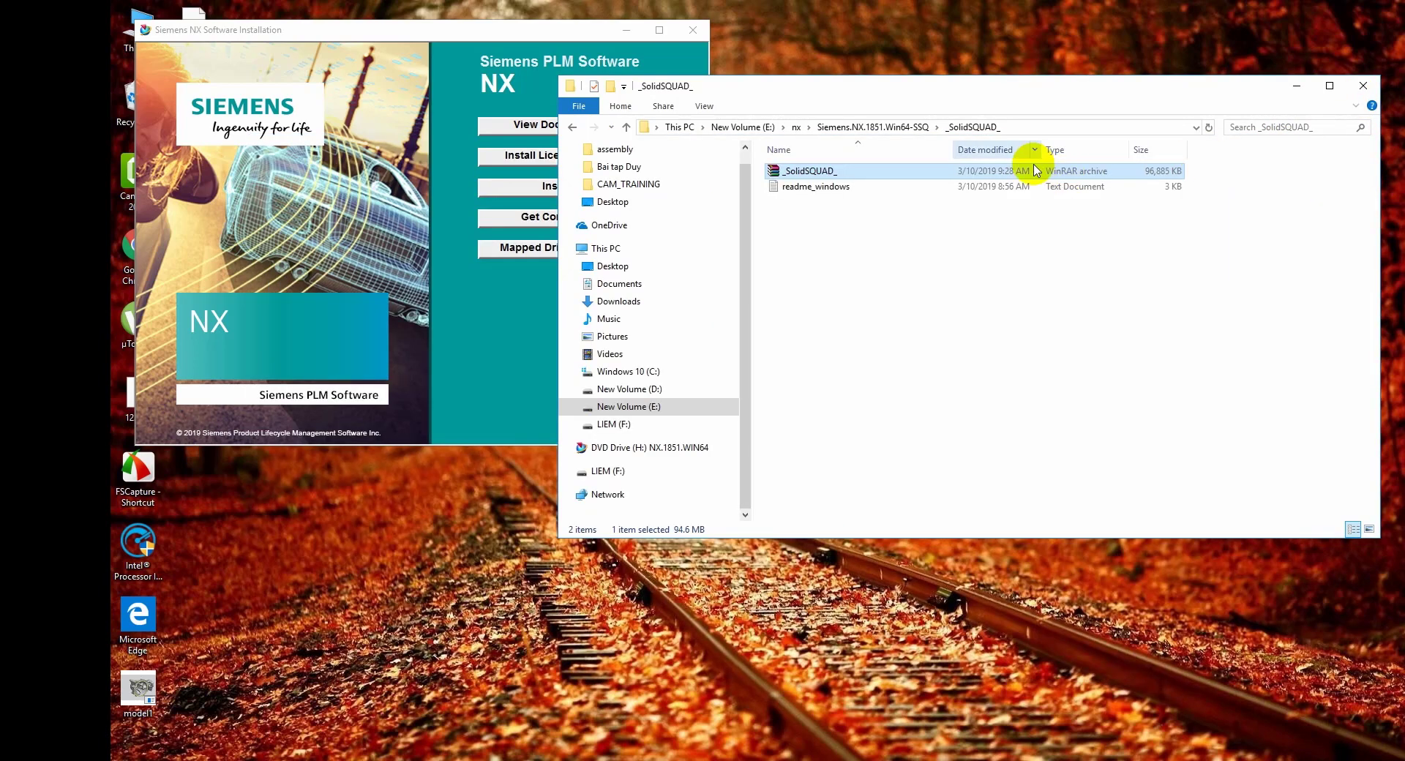
pyautogui.rightClick(816, 173)
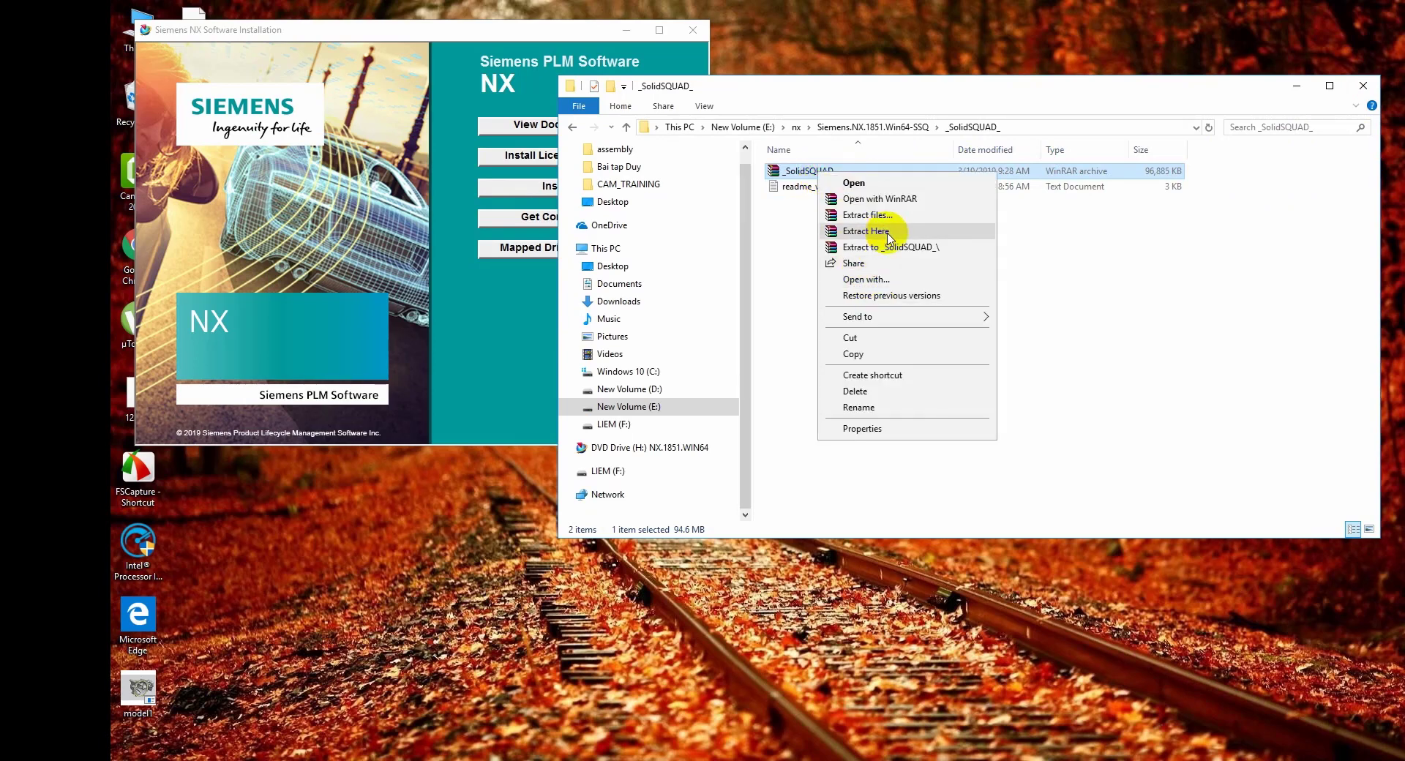
pyautogui.click(874, 230)
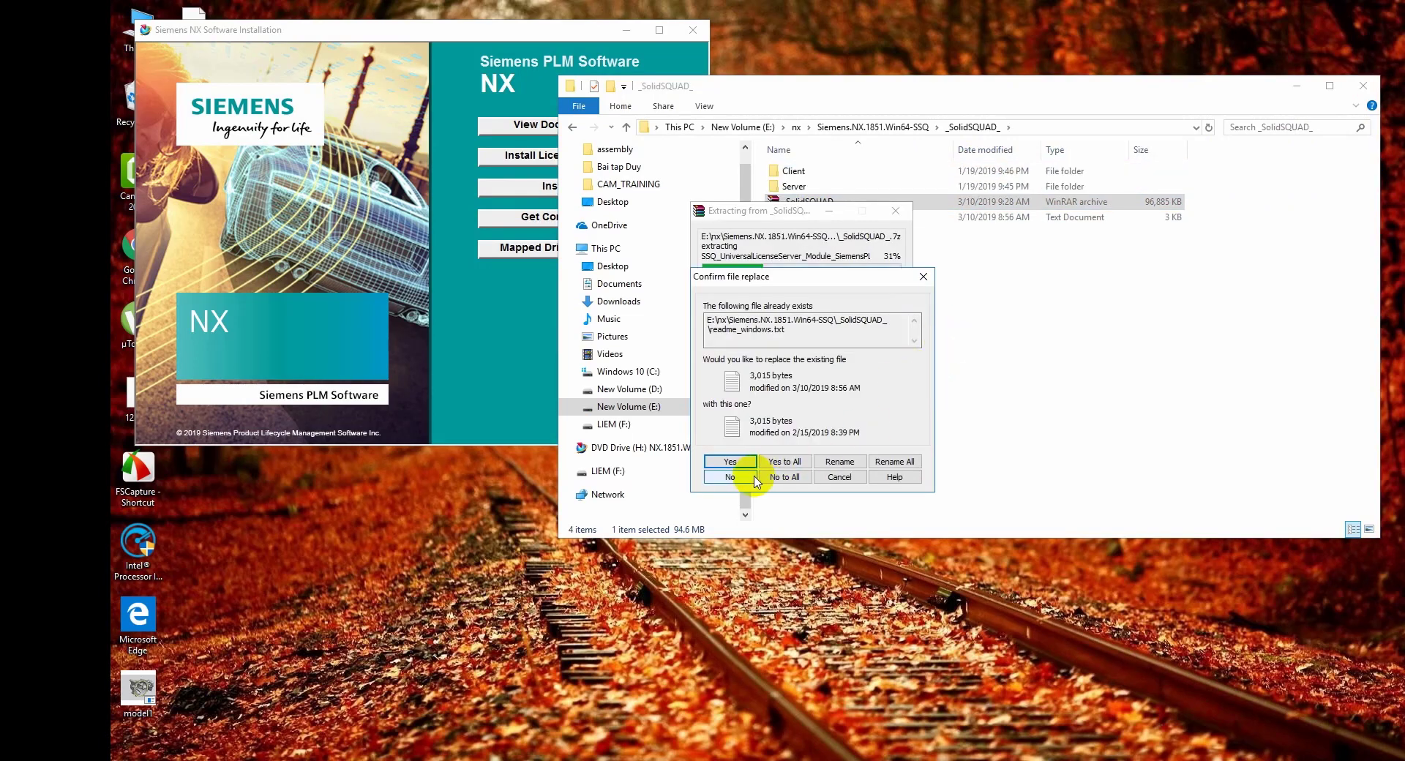
pyautogui.click(730, 461)
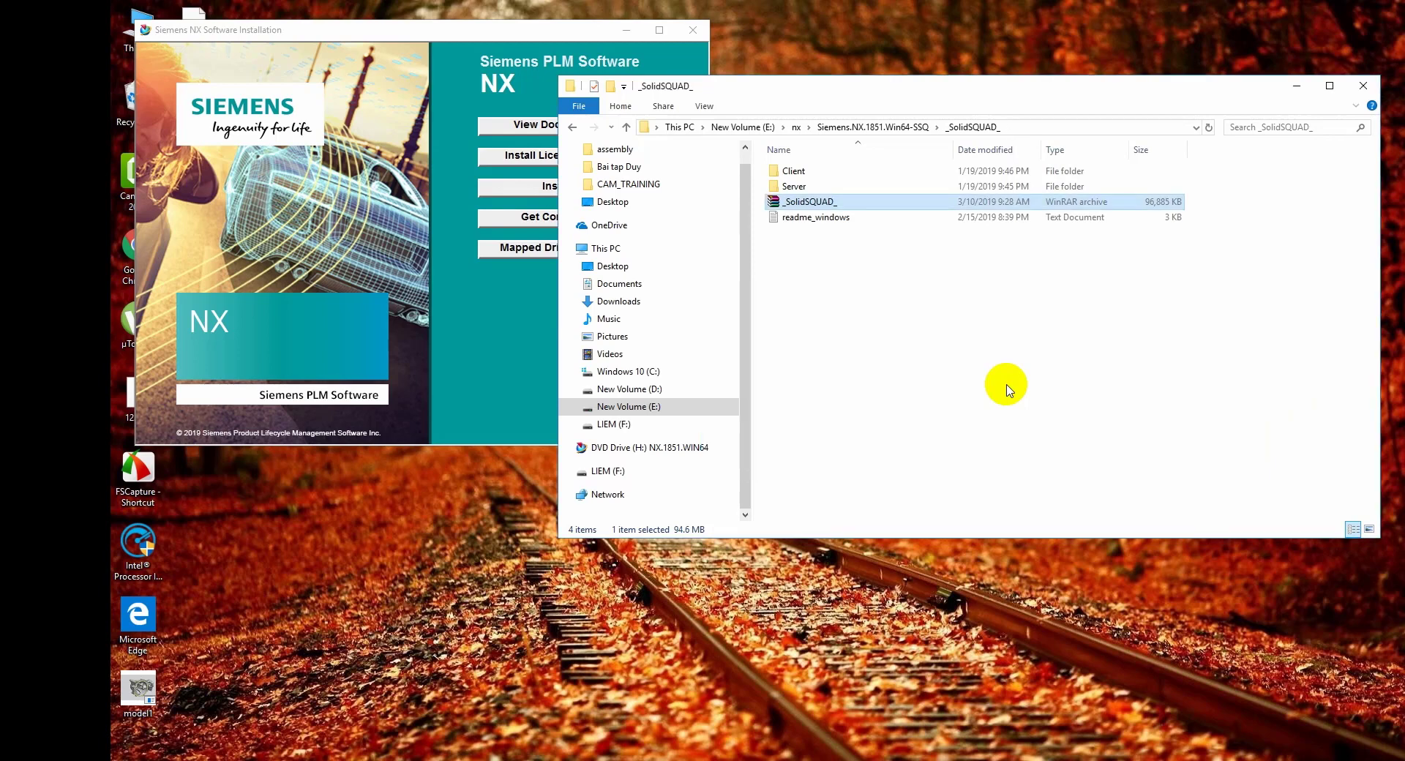
pyautogui.click(849, 285)
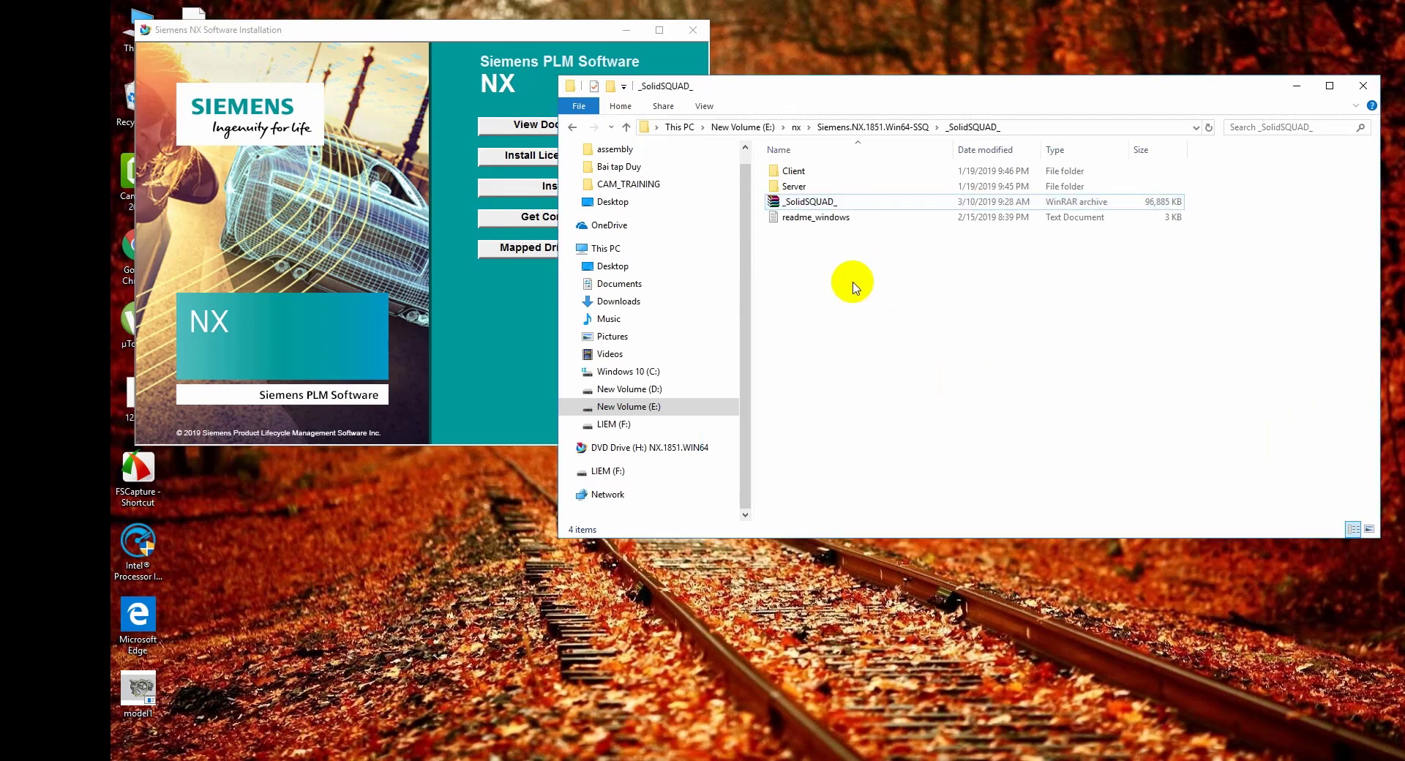
pyautogui.doubleClick(802, 188)
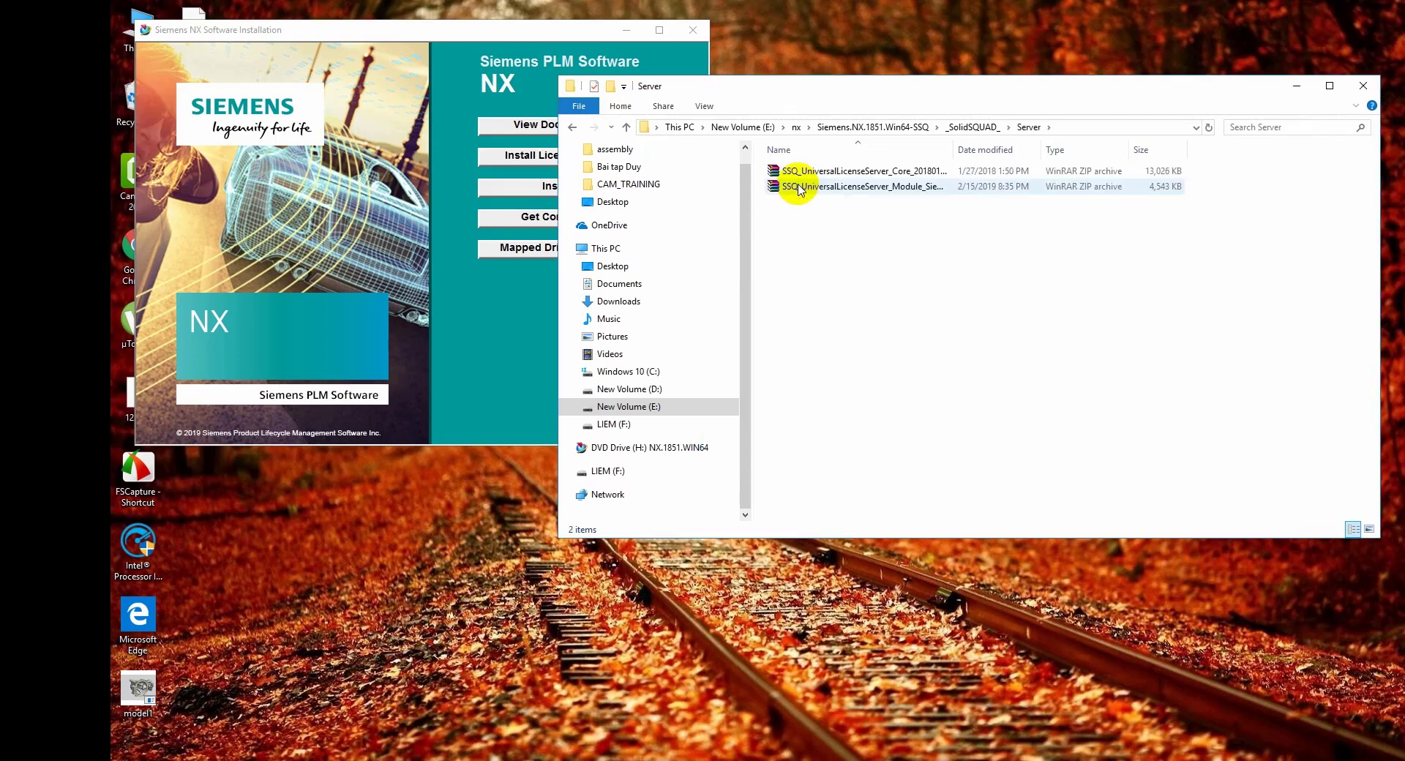
pyautogui.doubleClick(842, 187)
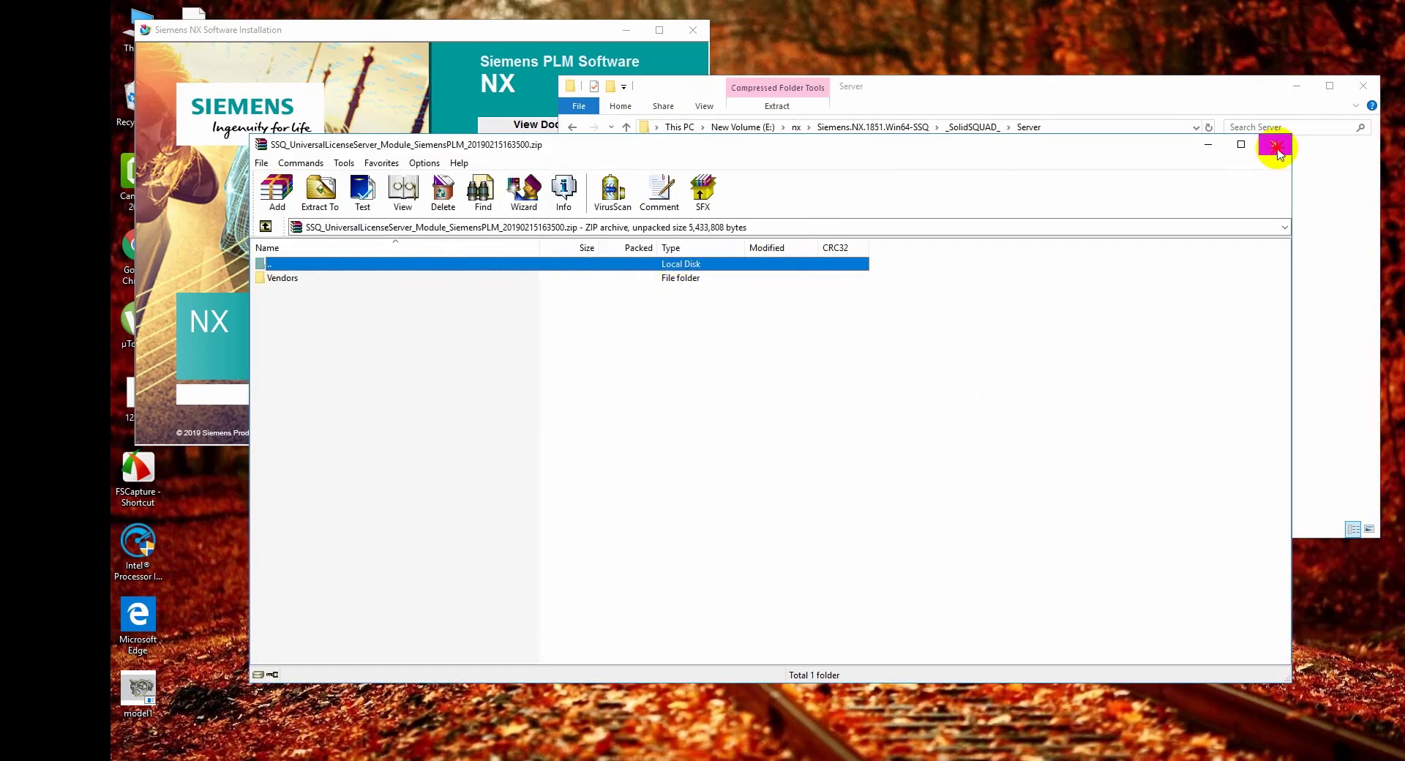
pyautogui.click(1276, 150)
pyautogui.rightClick(846, 188)
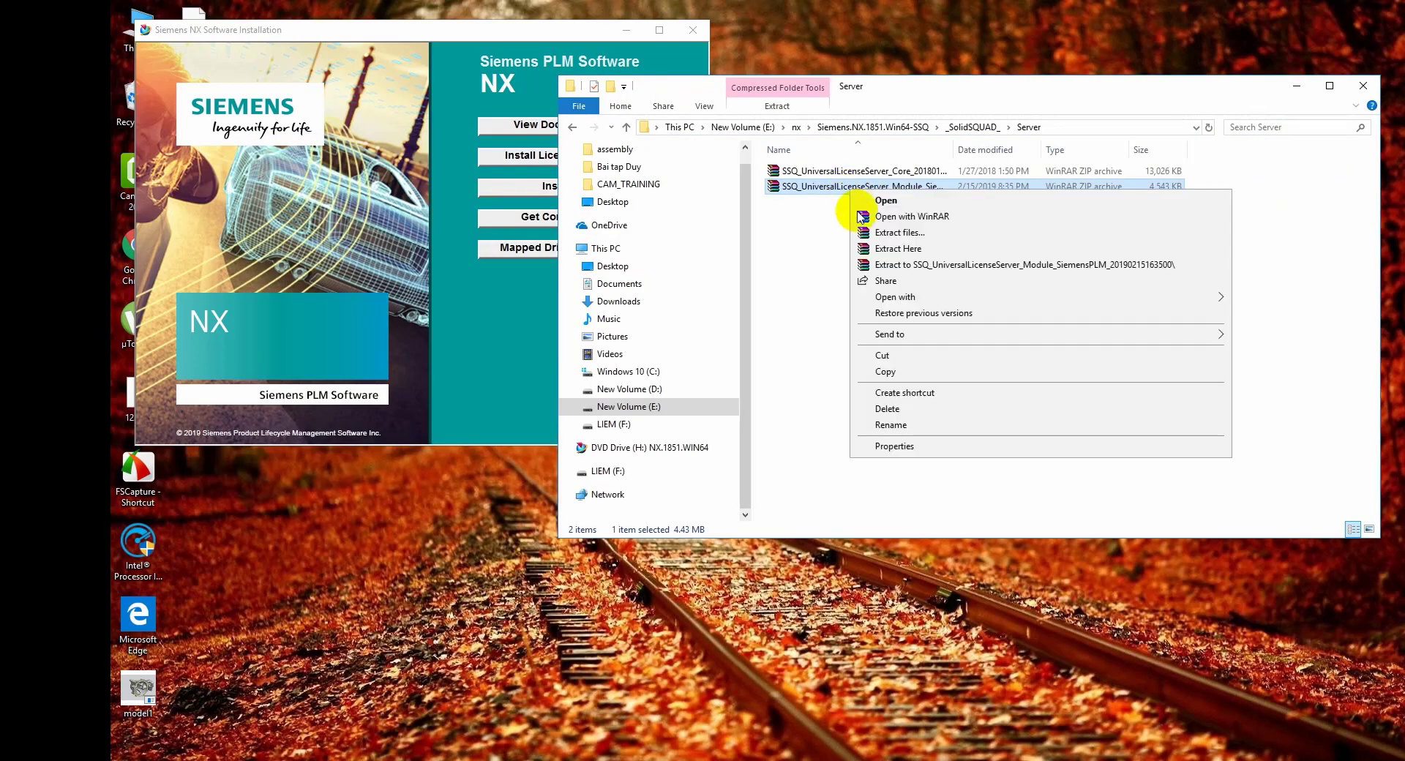
pyautogui.click(916, 250)
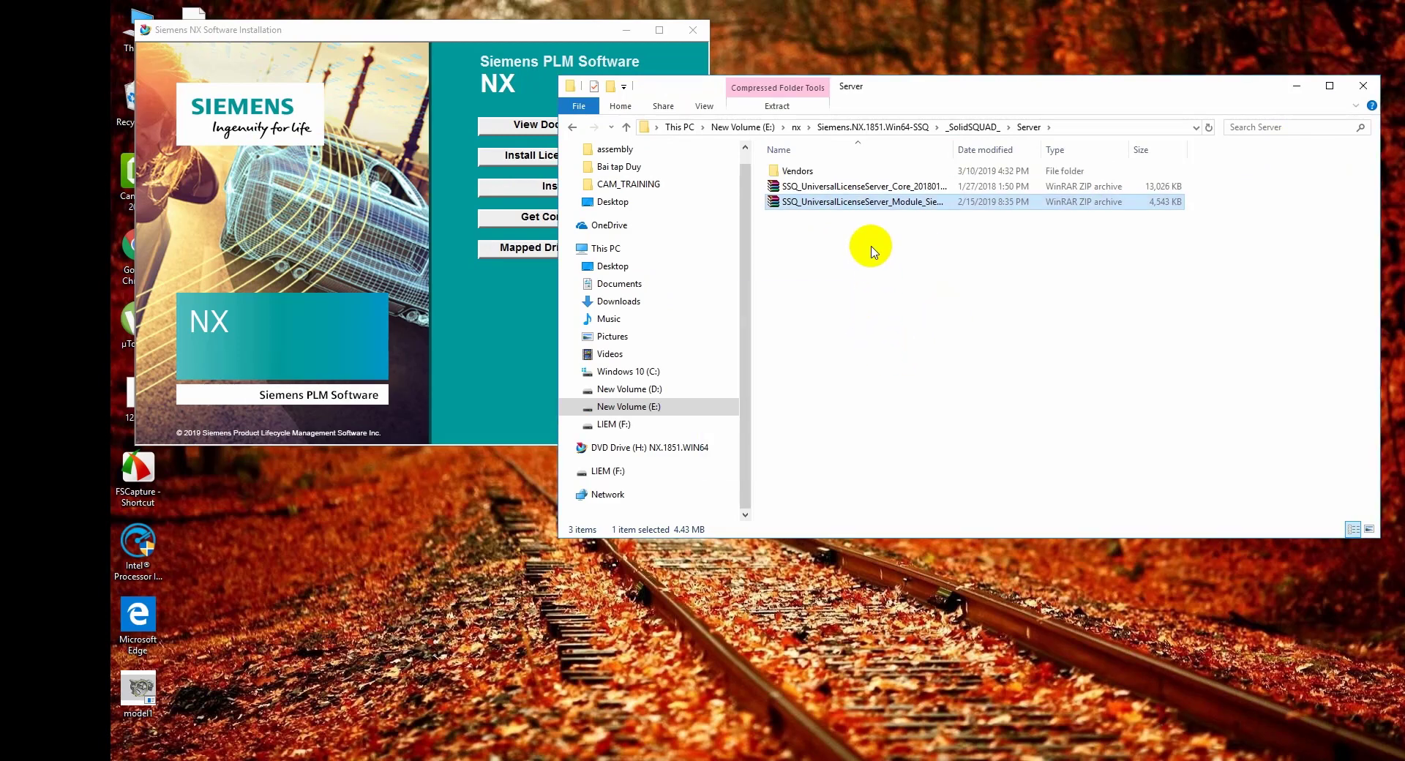
# Open the ugslmd__lmgrd__SSQ license file from the Vendors\SiemensPLM\Licenses folder in Notepad
pyautogui.doubleClick(797, 171)
pyautogui.click(808, 174)
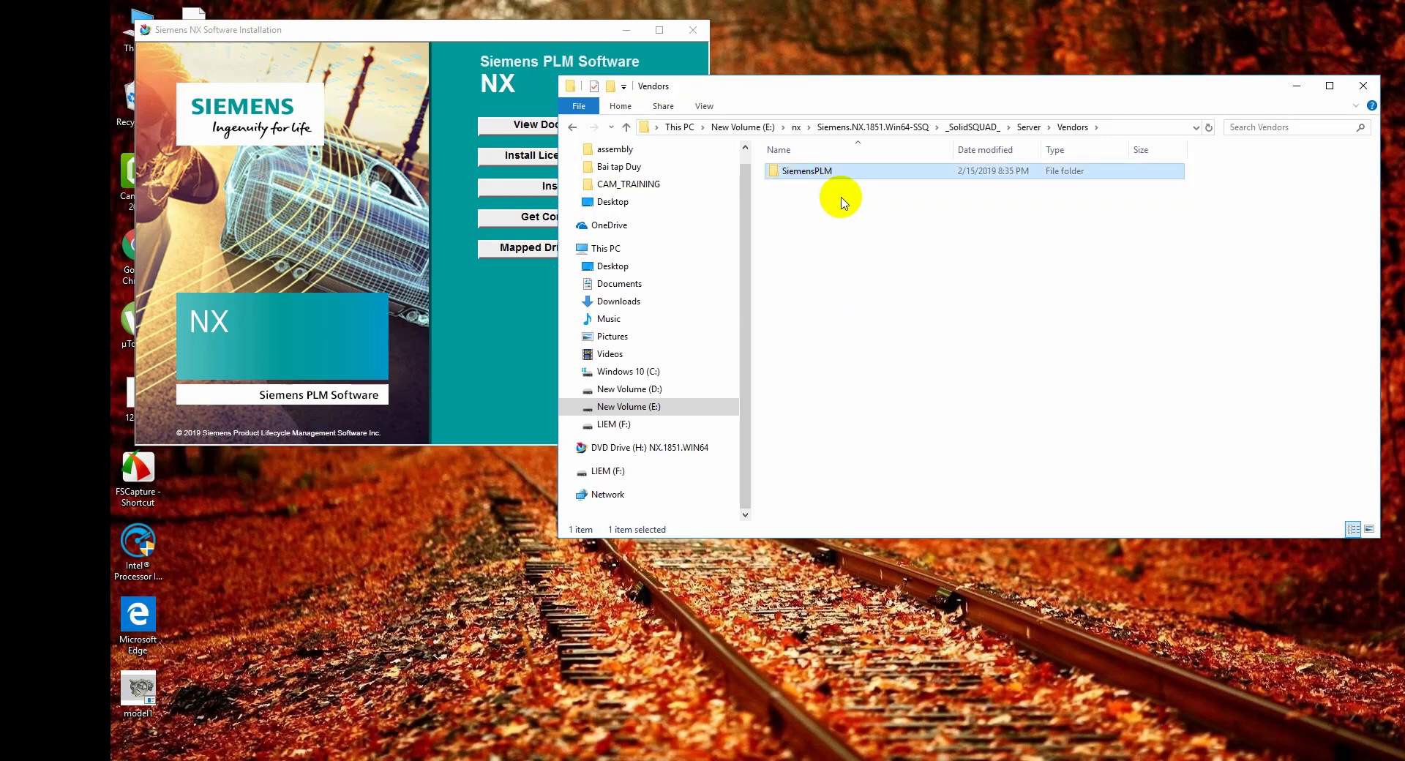
pyautogui.doubleClick(803, 174)
pyautogui.doubleClick(803, 188)
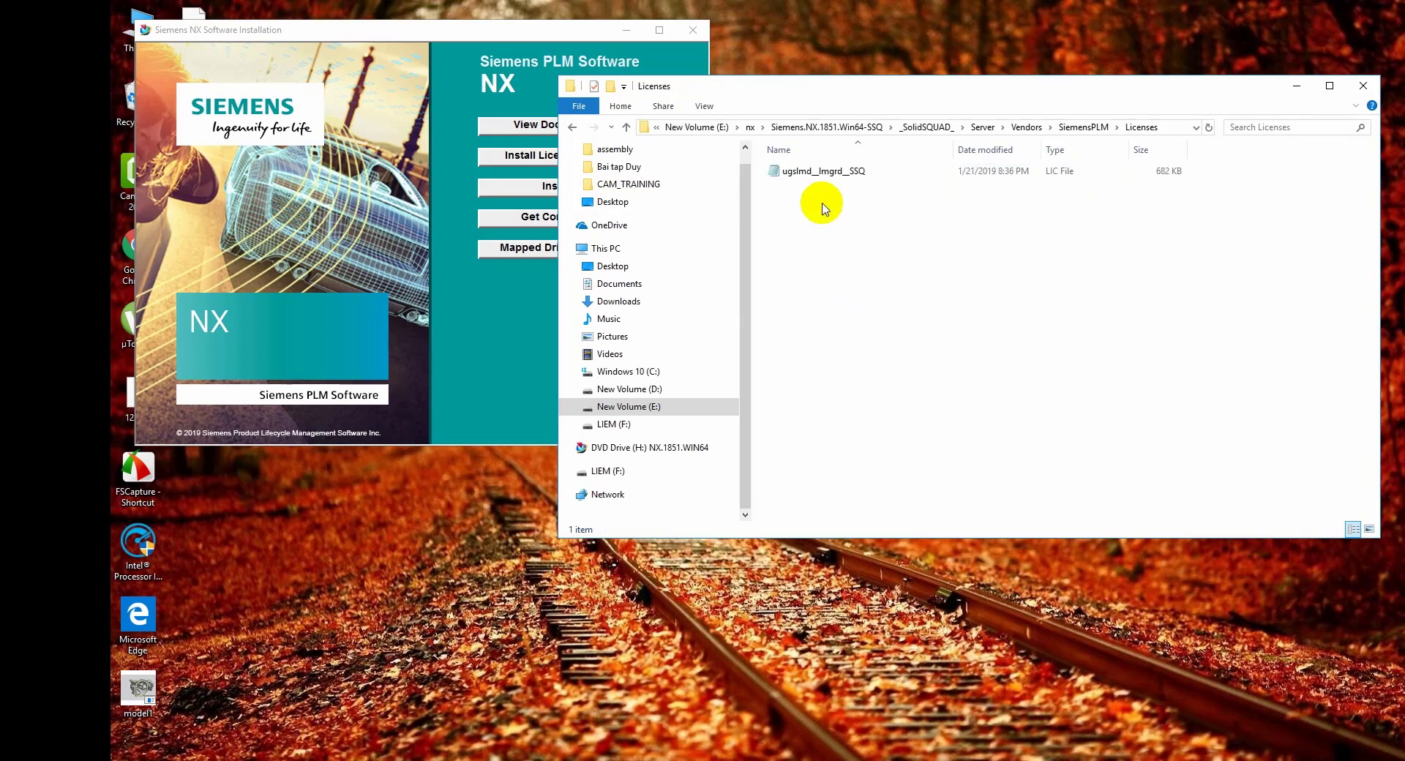
pyautogui.rightClick(827, 177)
pyautogui.click(834, 191)
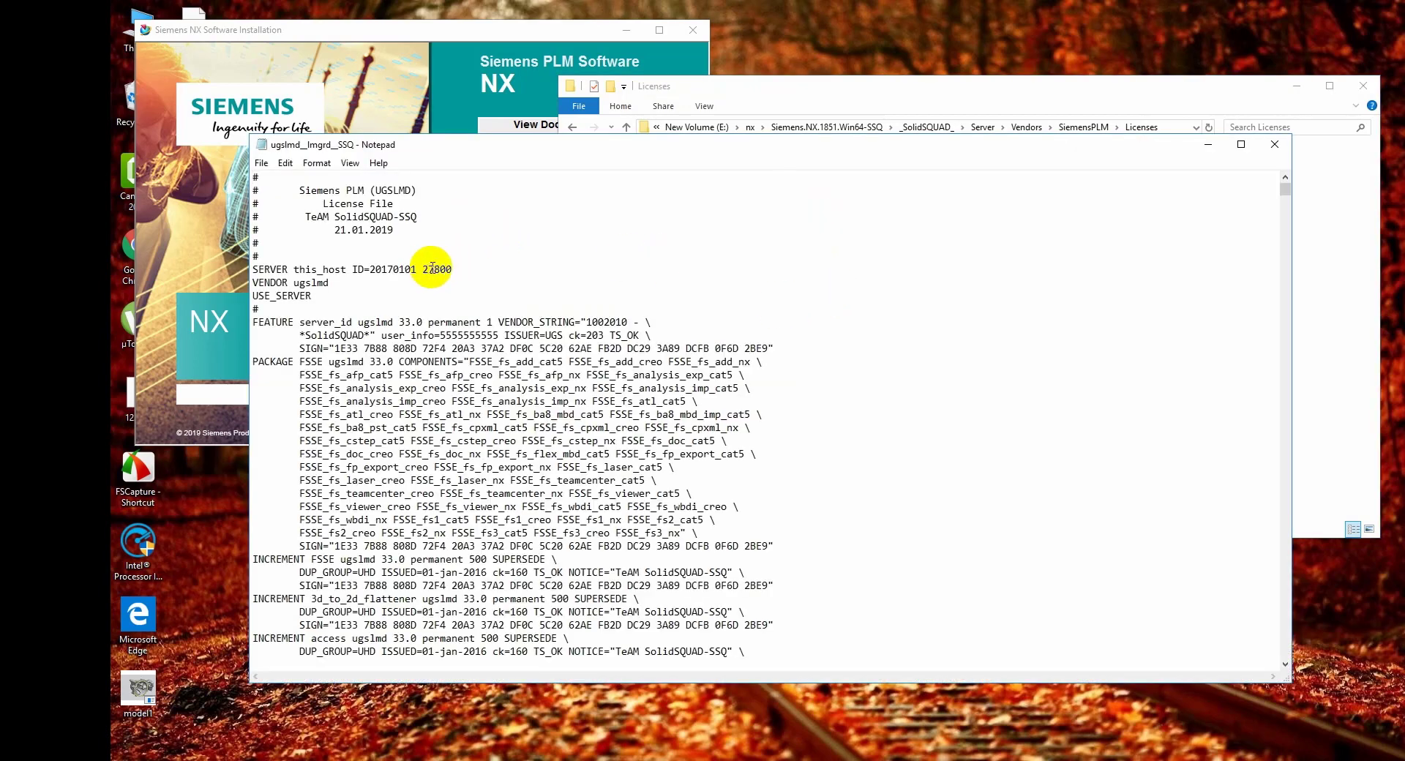
pyautogui.moveTo(422, 268); pyautogui.dragTo(454, 271)
pyautogui.hotkey('ctrl', 'c')
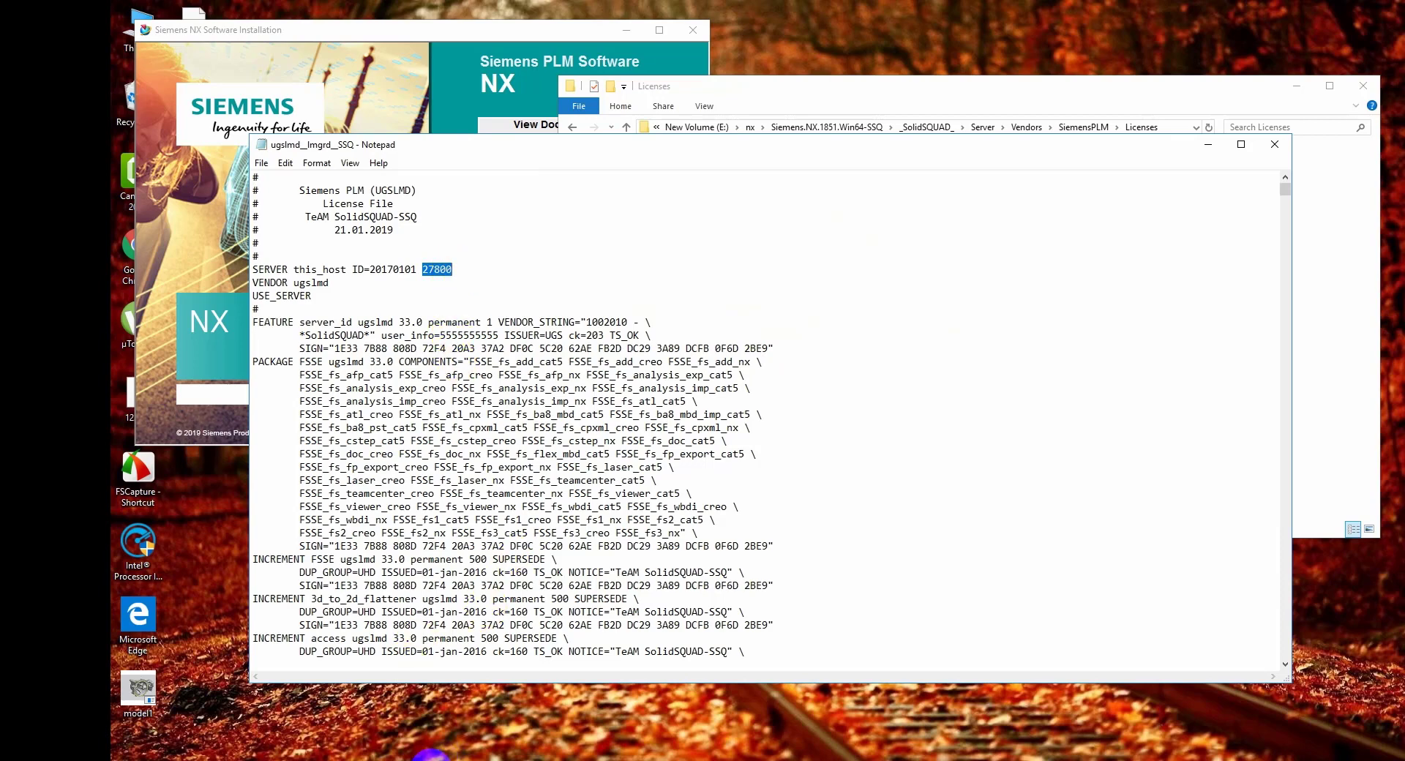
pyautogui.click(444, 737)
pyautogui.moveTo(683, 370); pyautogui.dragTo(657, 371)
pyautogui.hotkey('ctrl', 'v')
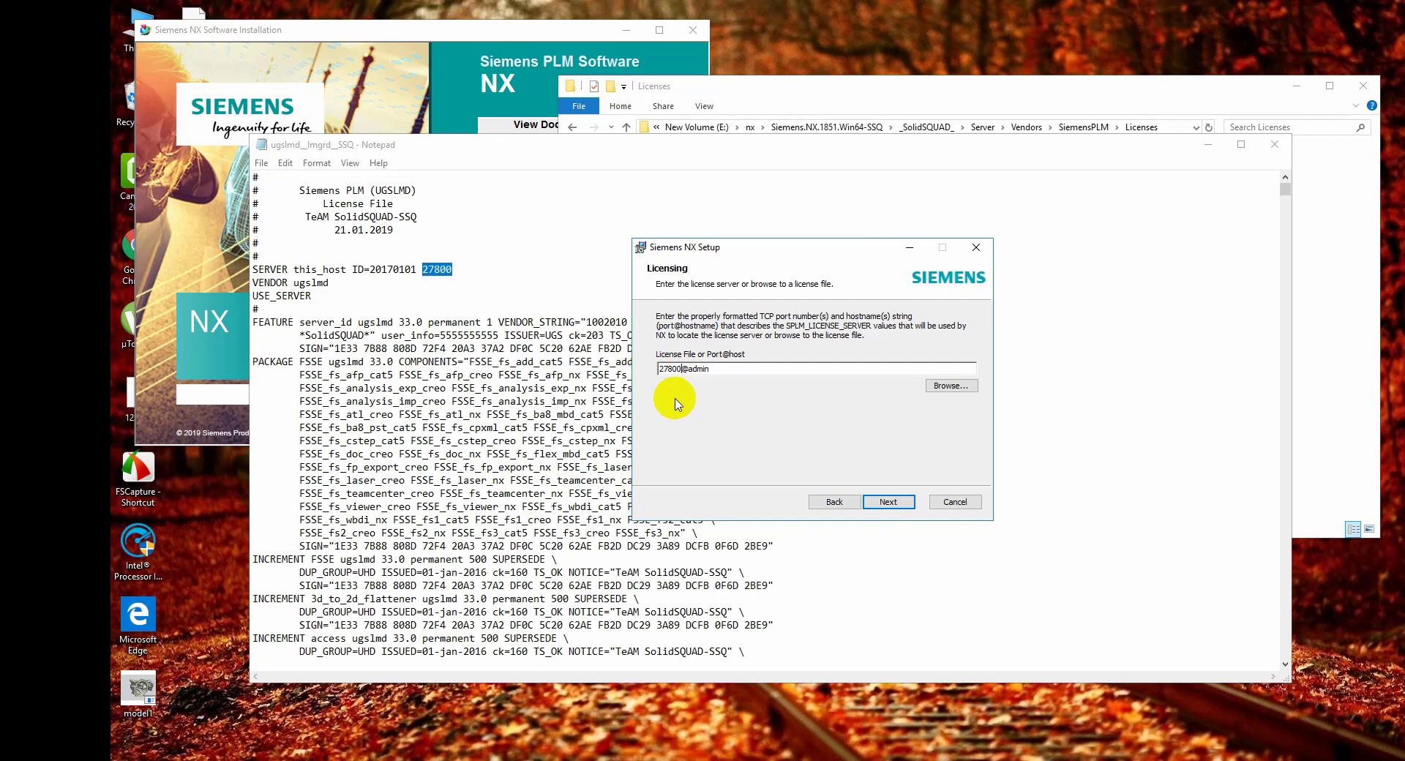
# Accept the licensing entry and the English runtime language, and start the Siemens NX installation
pyautogui.click(888, 503)
pyautogui.click(888, 504)
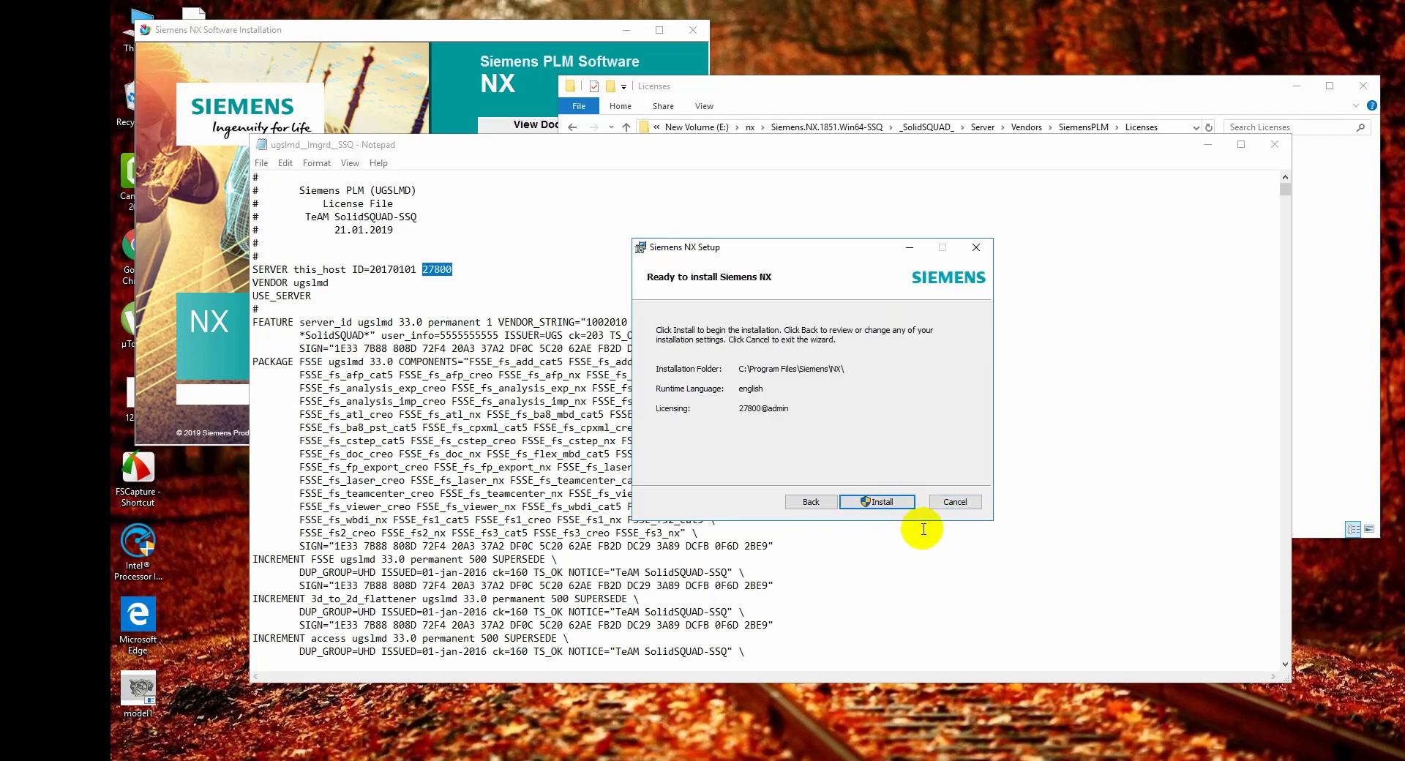
pyautogui.click(884, 503)
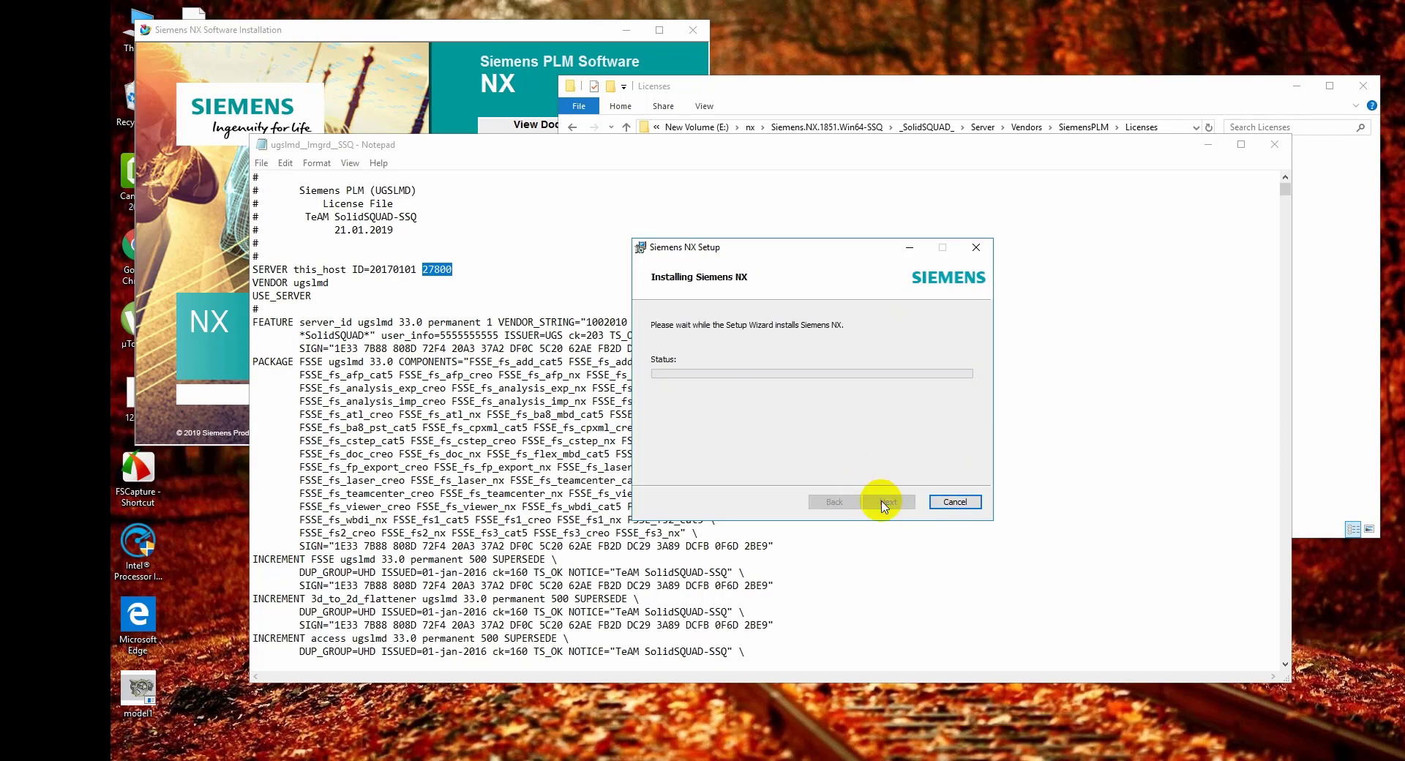
# Close the license file and the Licenses folder window, and refresh the desktop while the installation runs
pyautogui.click(1273, 149)
pyautogui.click(1272, 150)
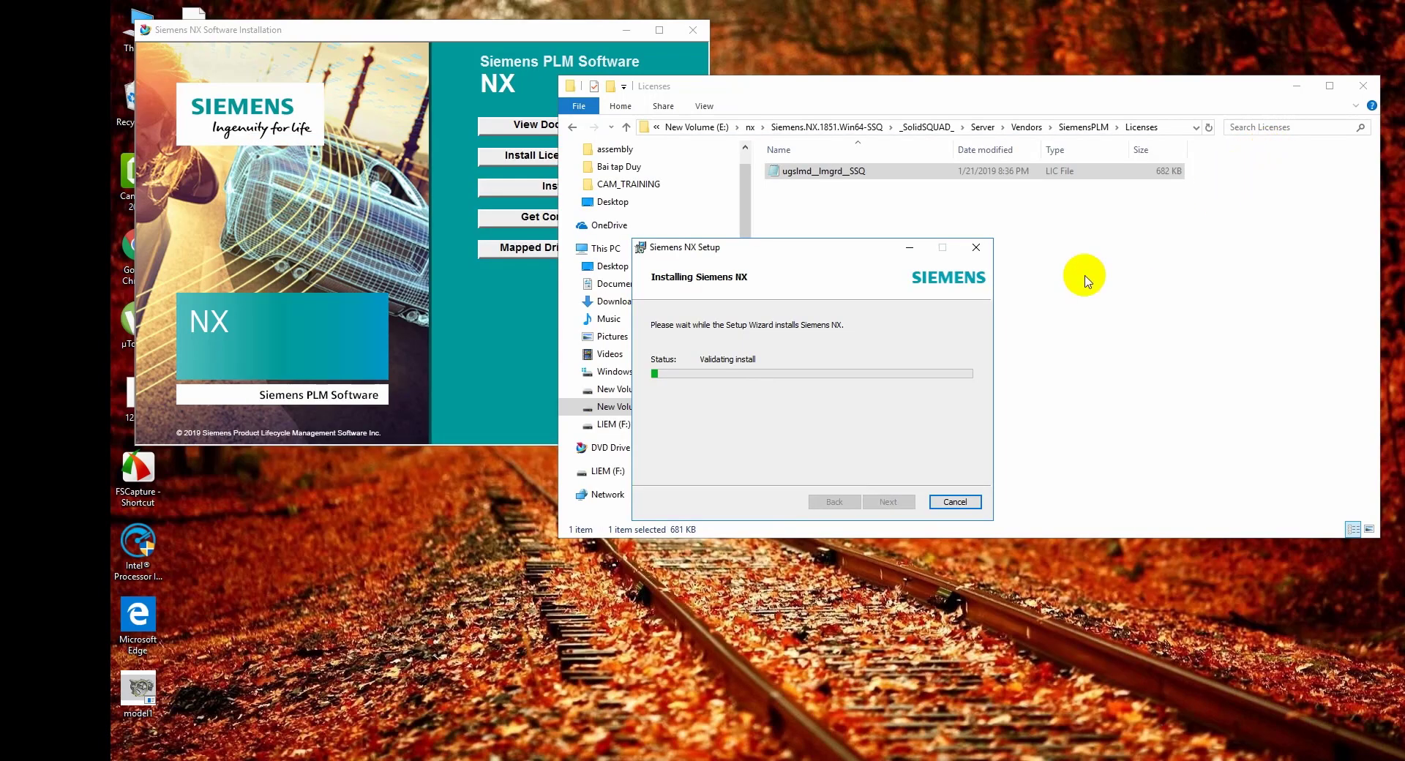
pyautogui.click(1362, 92)
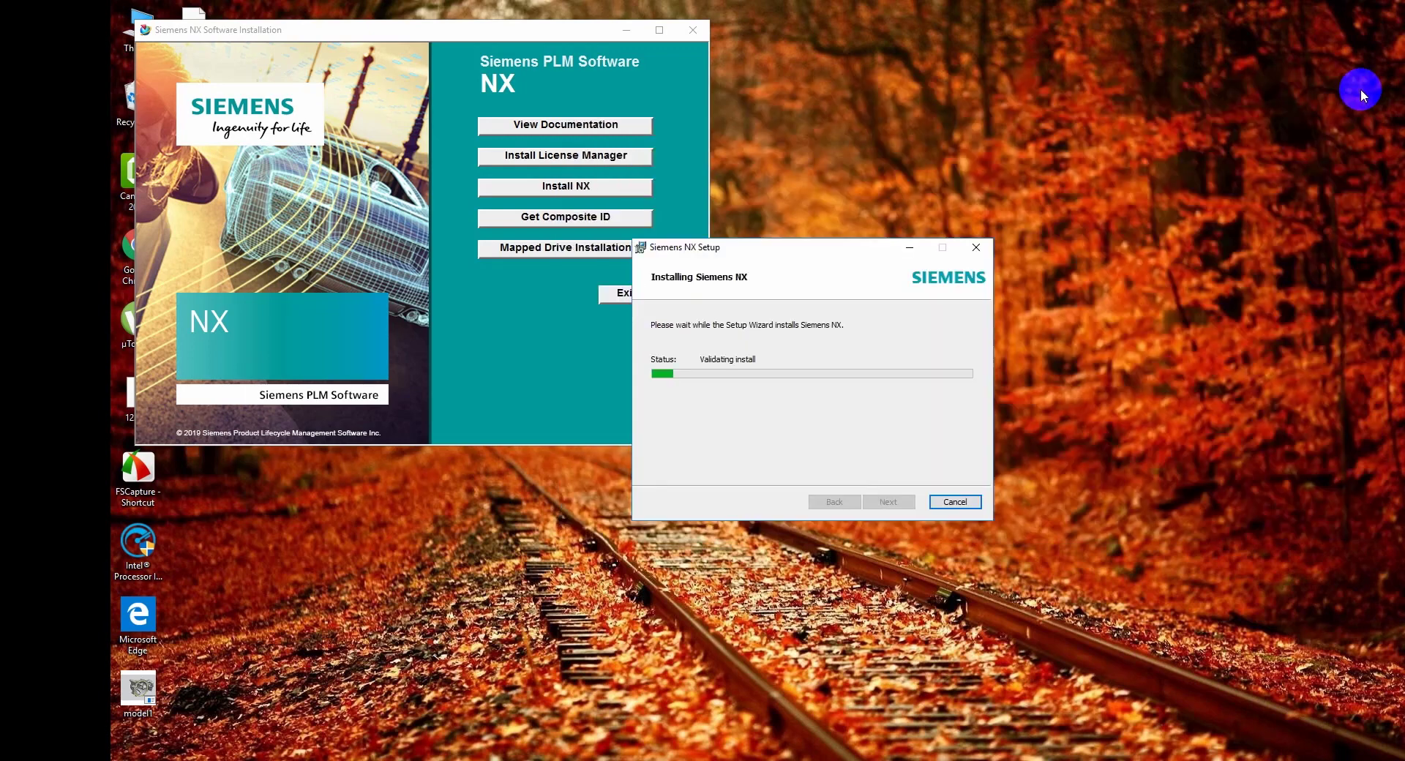
pyautogui.rightClick(1162, 182)
pyautogui.click(1188, 226)
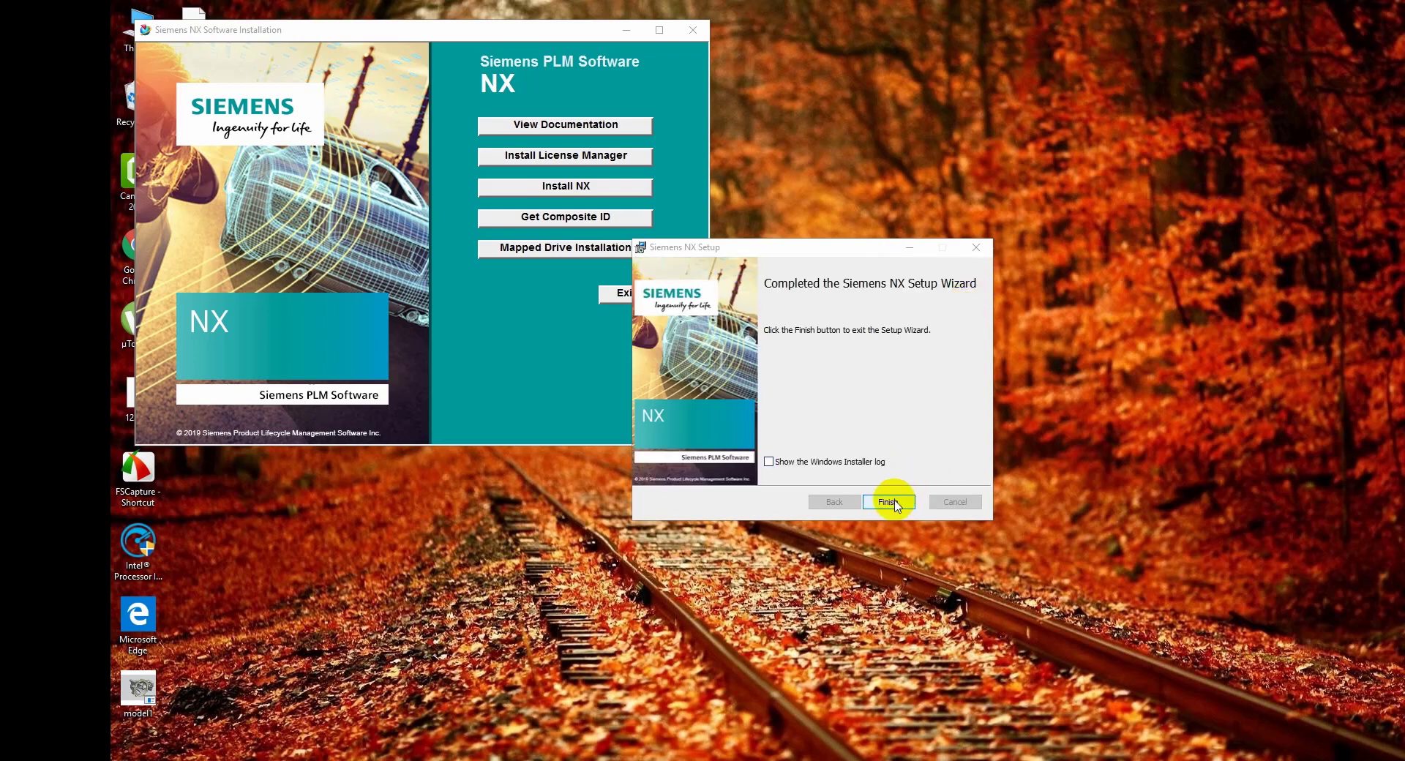
# Finish the completed NX setup wizard and exit the Siemens NX installation launcher
pyautogui.click(888, 501)
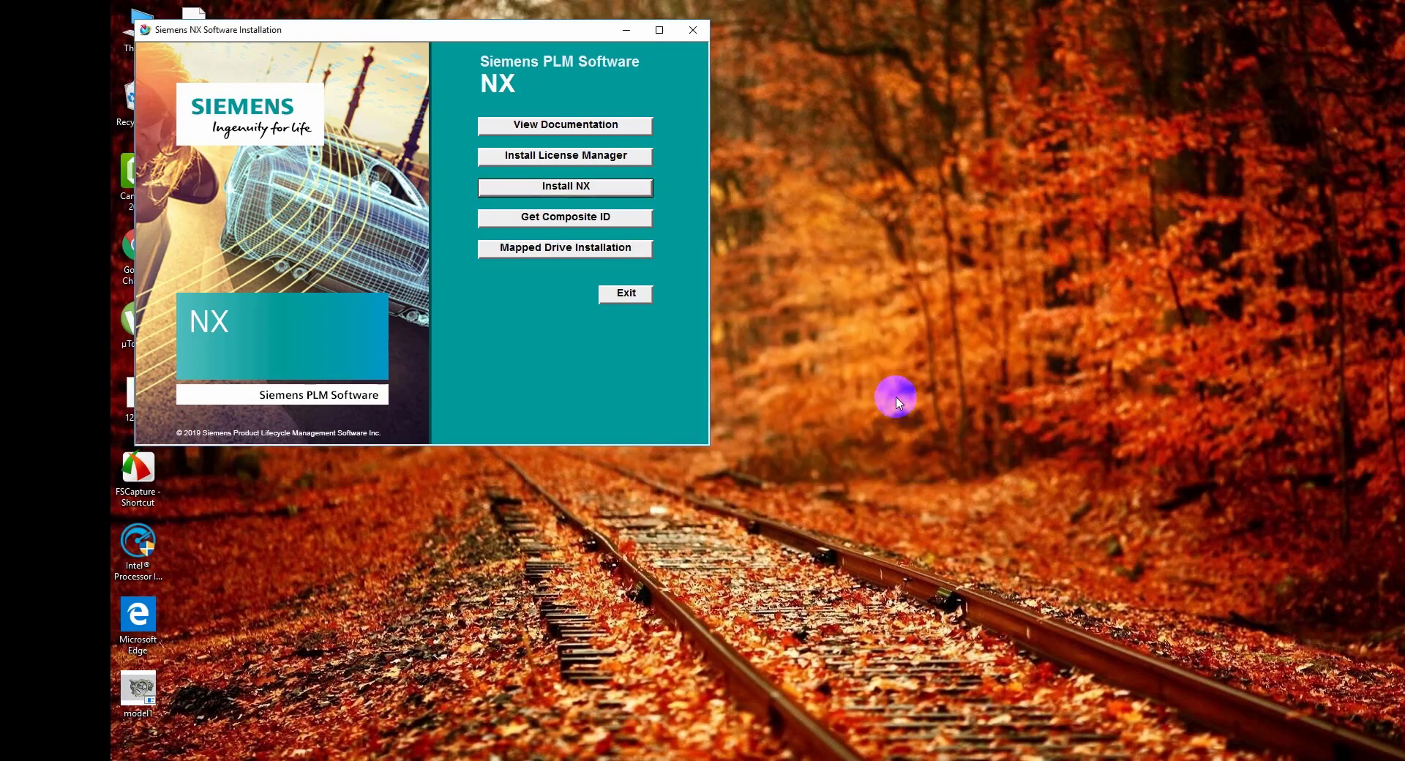
pyautogui.click(634, 296)
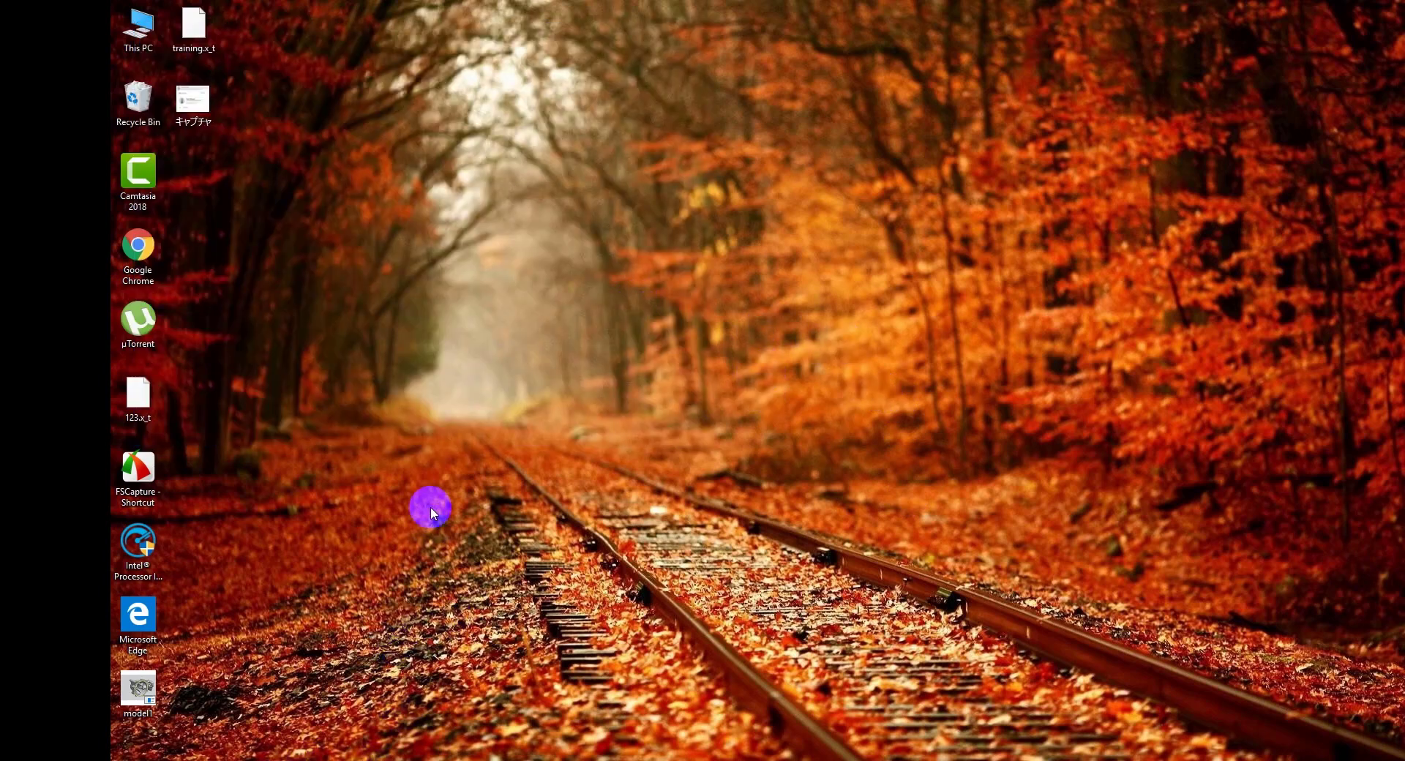
# Open the _SolidSQUAD_ folder inside nx\Siemens.NX.1851.Win64-SSQ on New Volume (E:) in a new File Explorer window
pyautogui.press('super+e')
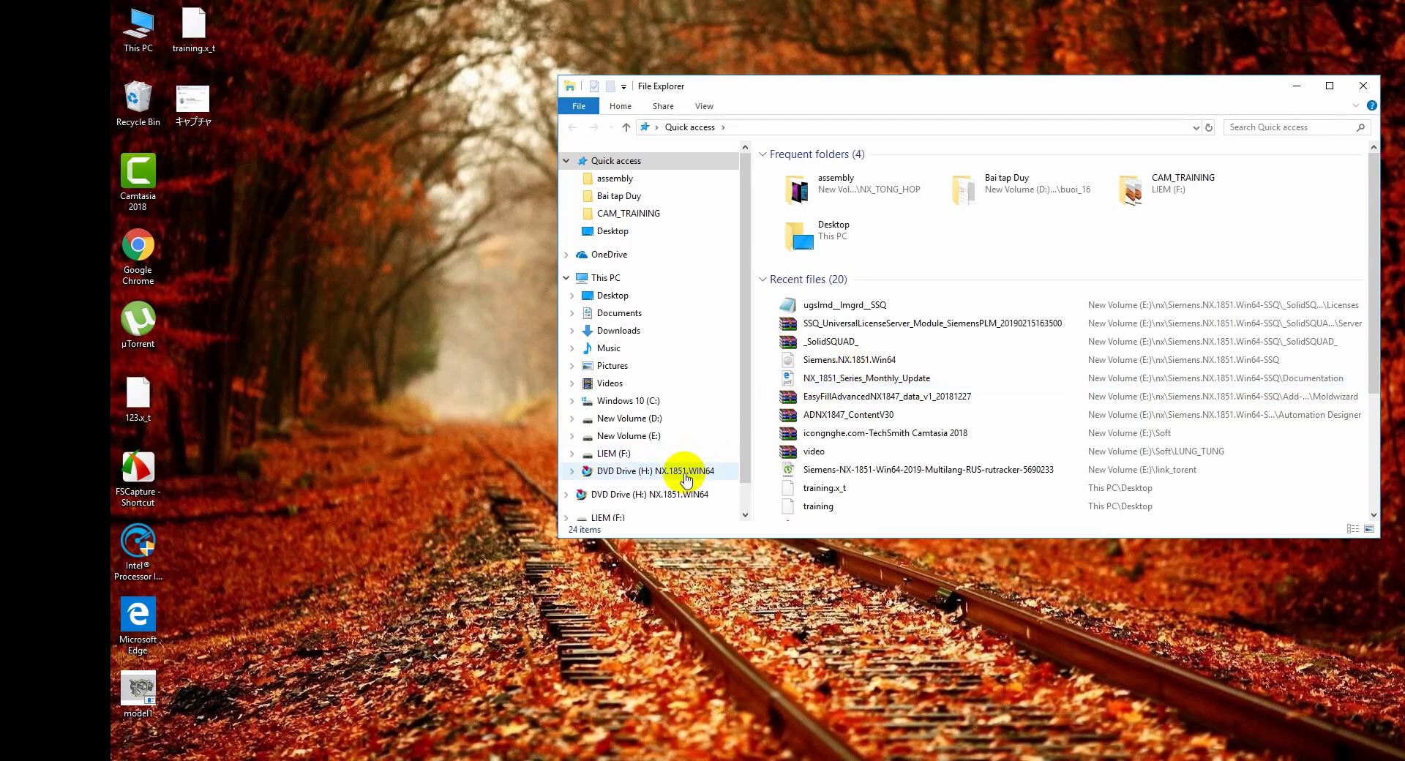
pyautogui.click(655, 435)
pyautogui.doubleClick(805, 234)
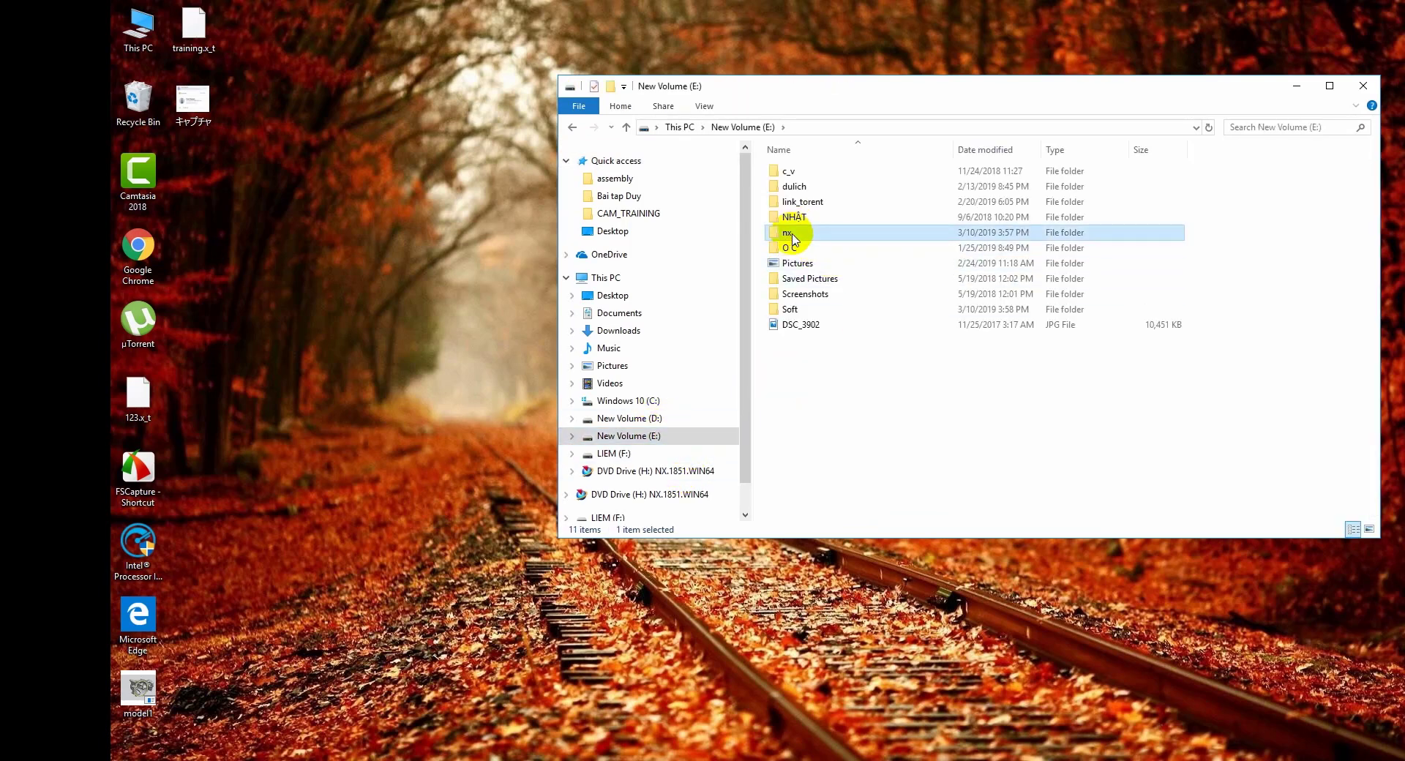
pyautogui.doubleClick(812, 174)
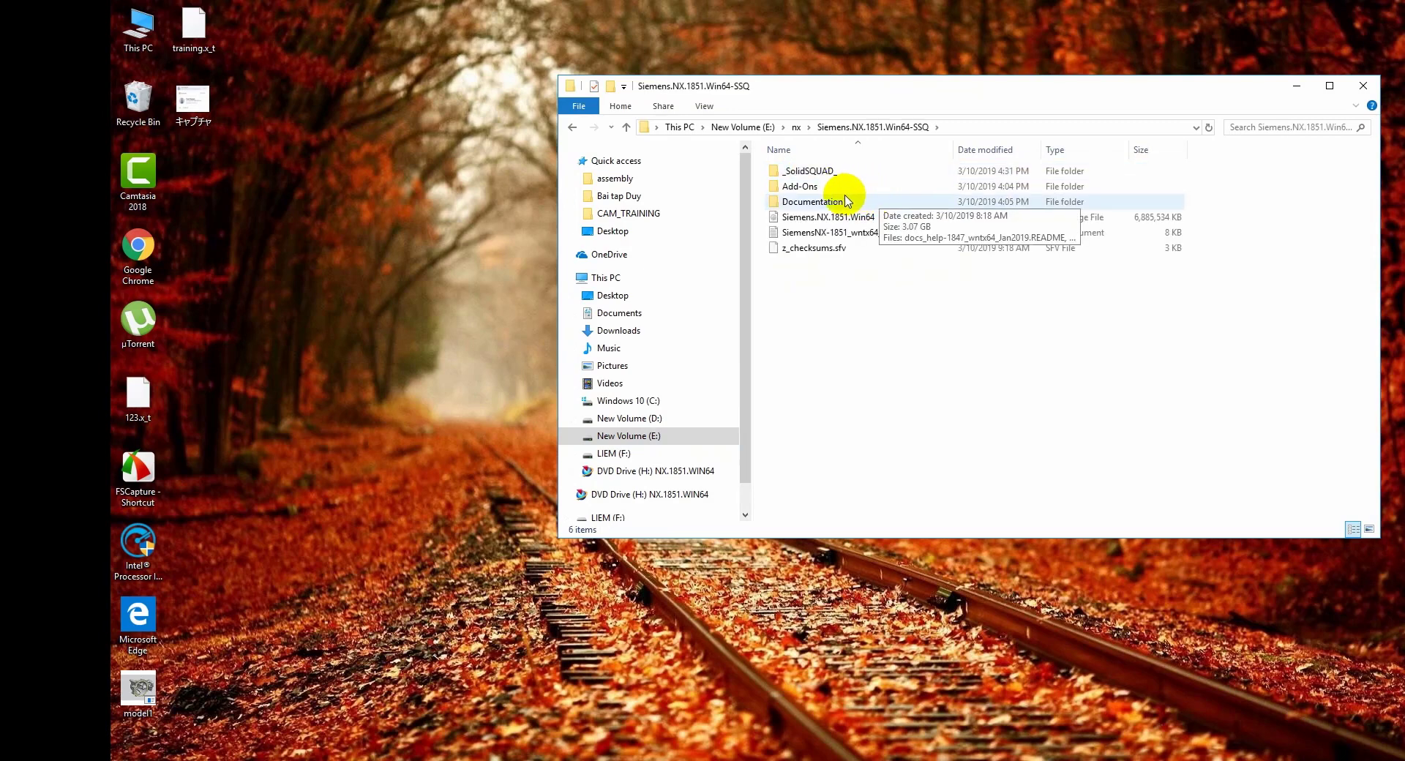
pyautogui.doubleClick(812, 172)
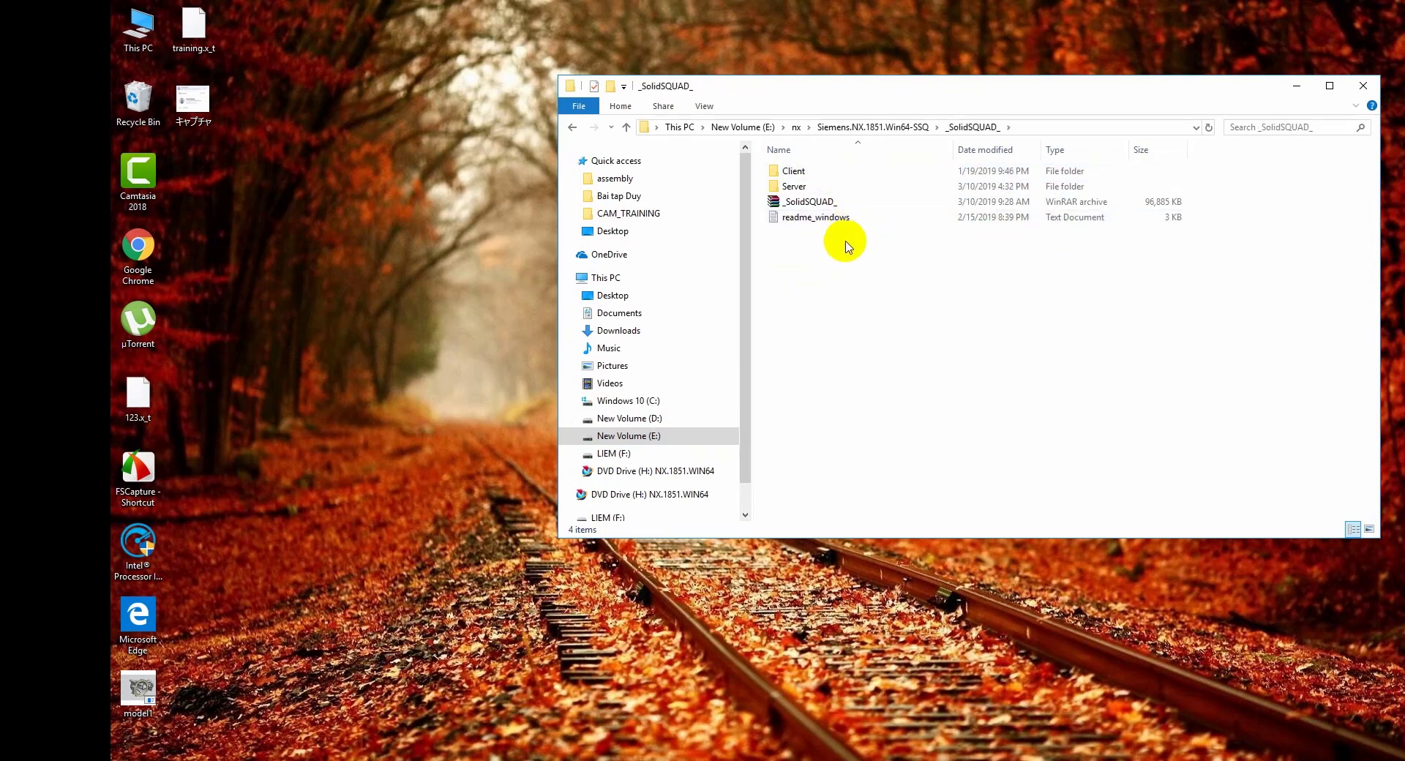
# Look through the contents of the Client\NX folder and return to the _SolidSQUAD_ folder
pyautogui.doubleClick(801, 172)
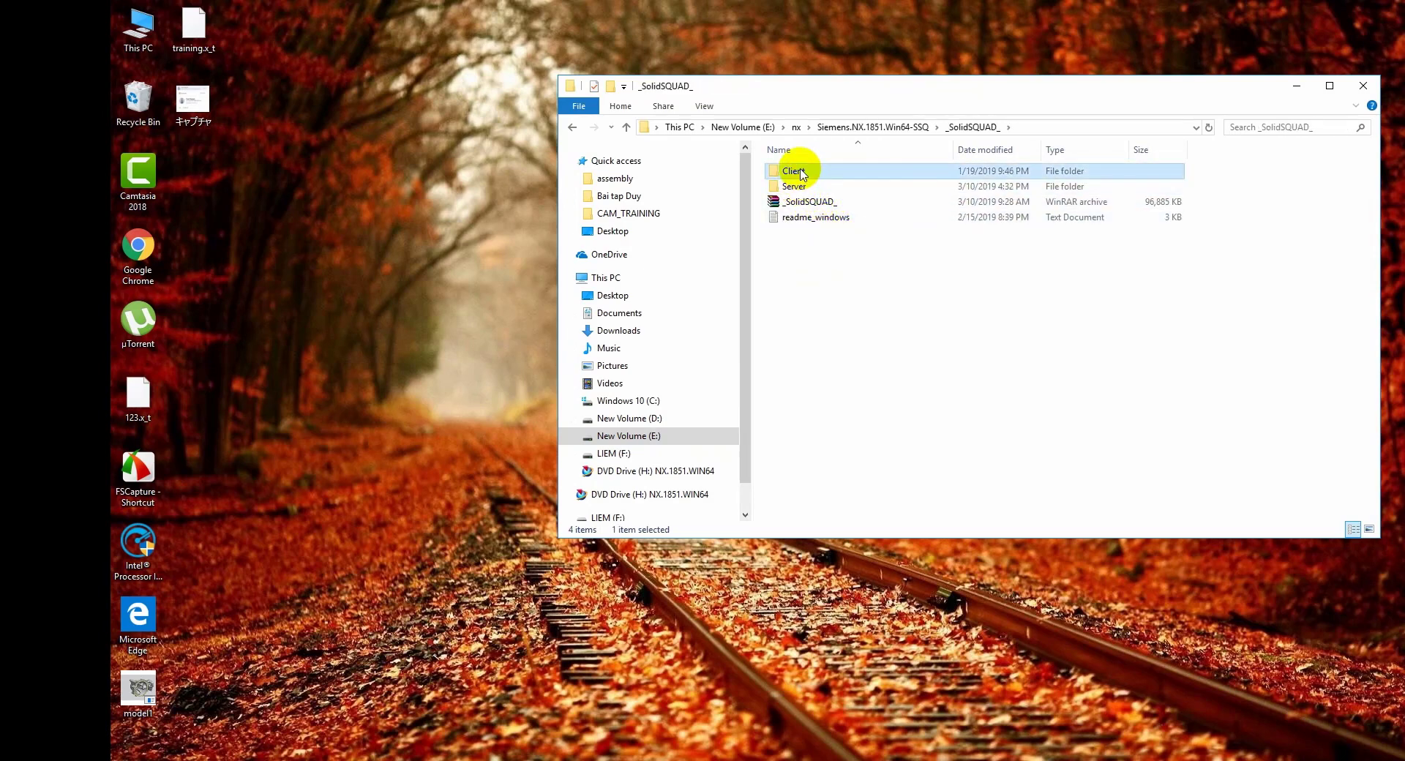
pyautogui.doubleClick(808, 176)
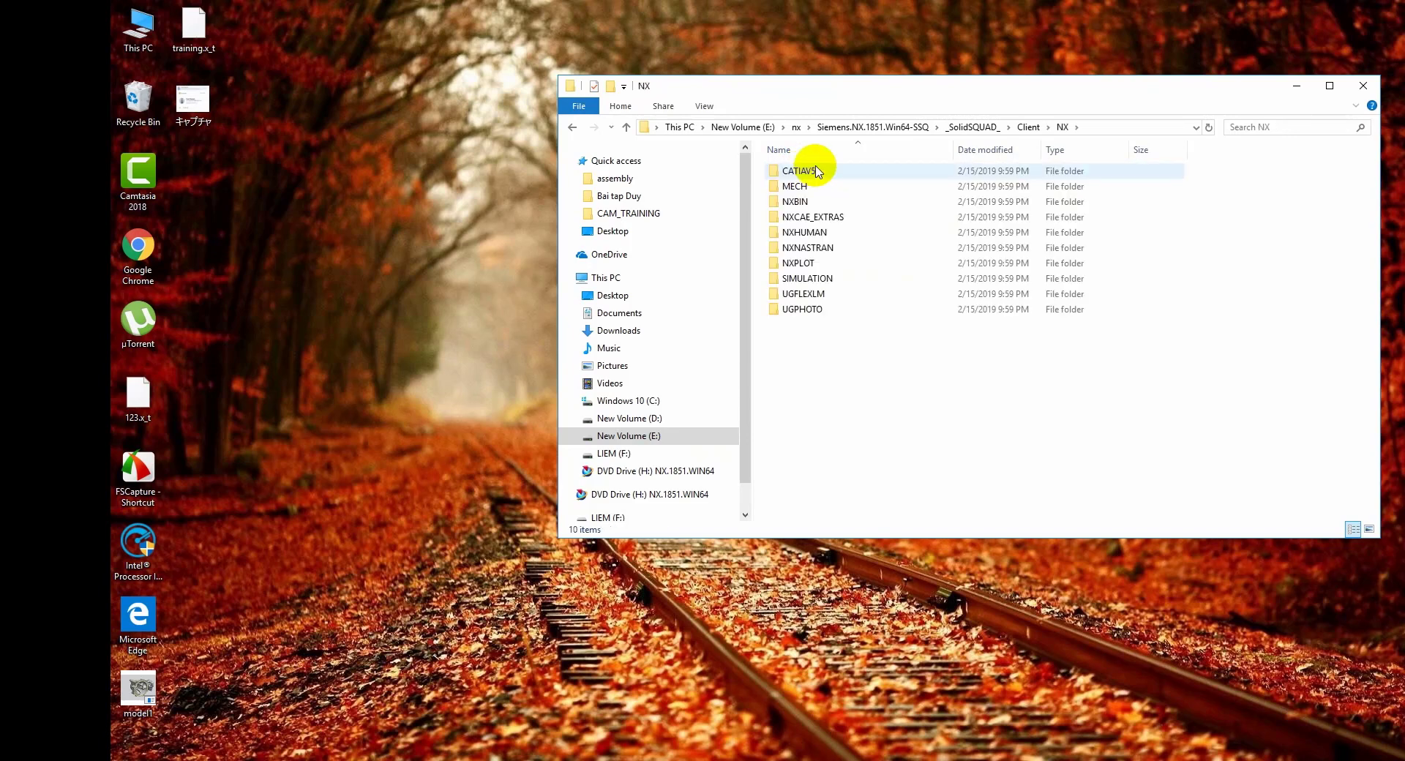
pyautogui.click(572, 128)
pyautogui.click(572, 128)
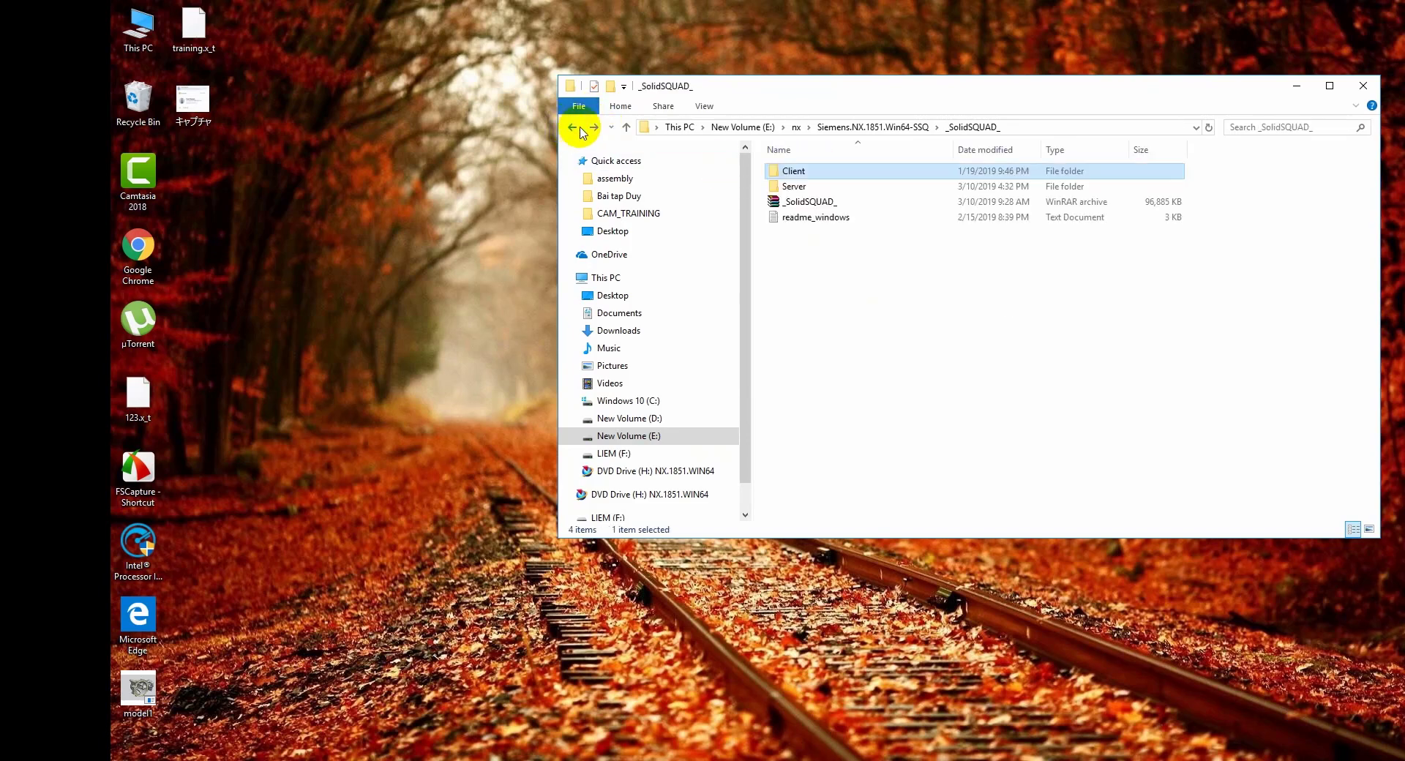
pyautogui.doubleClick(790, 186)
pyautogui.click(843, 190)
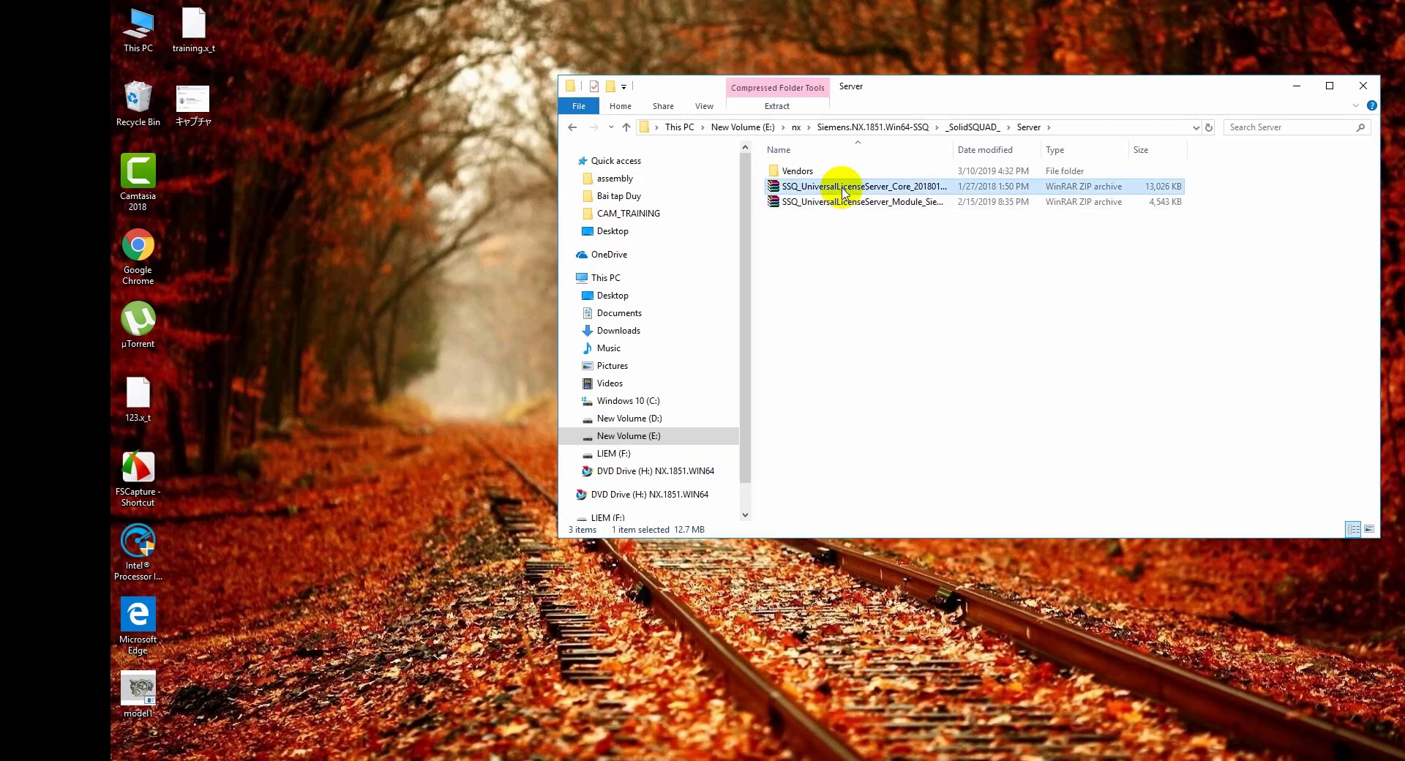
pyautogui.doubleClick(845, 191)
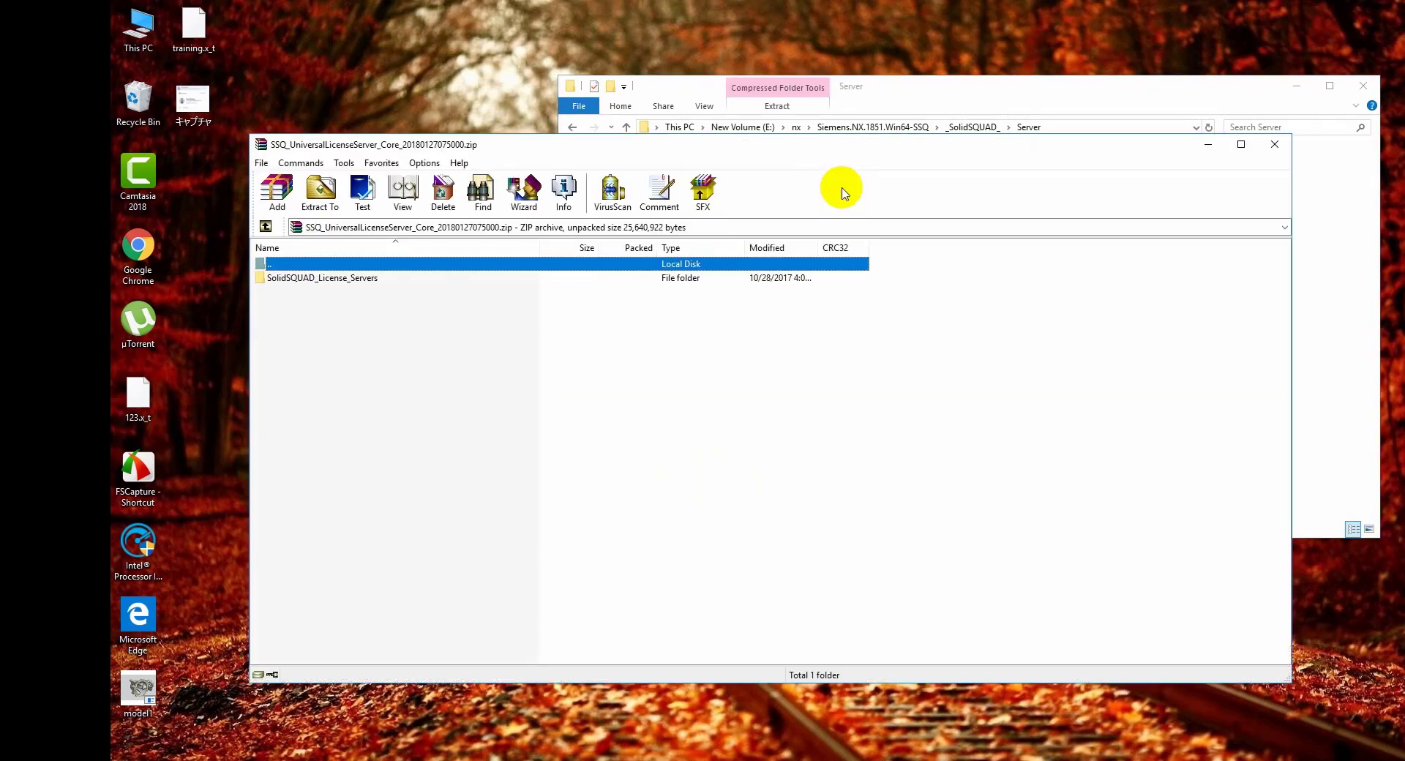
pyautogui.click(1274, 144)
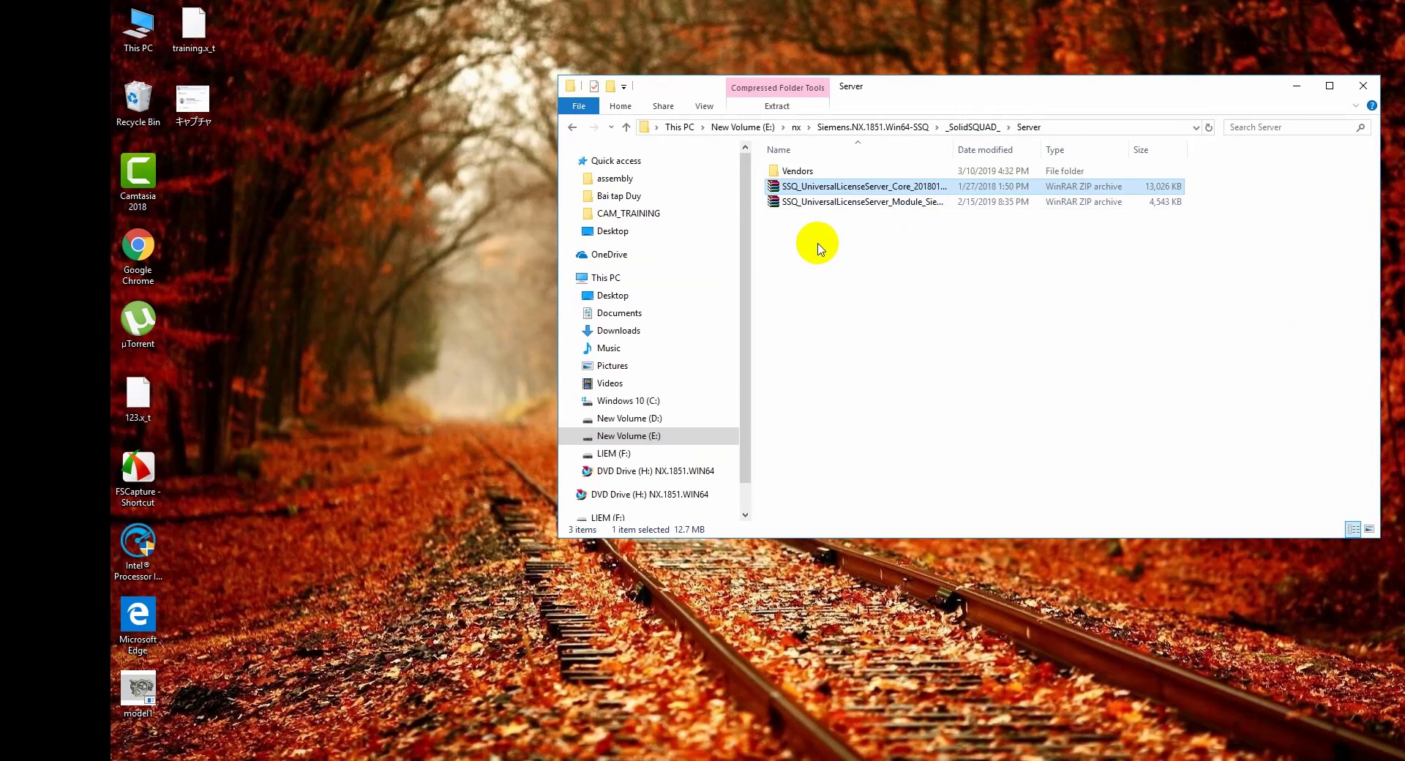
pyautogui.rightClick(818, 192)
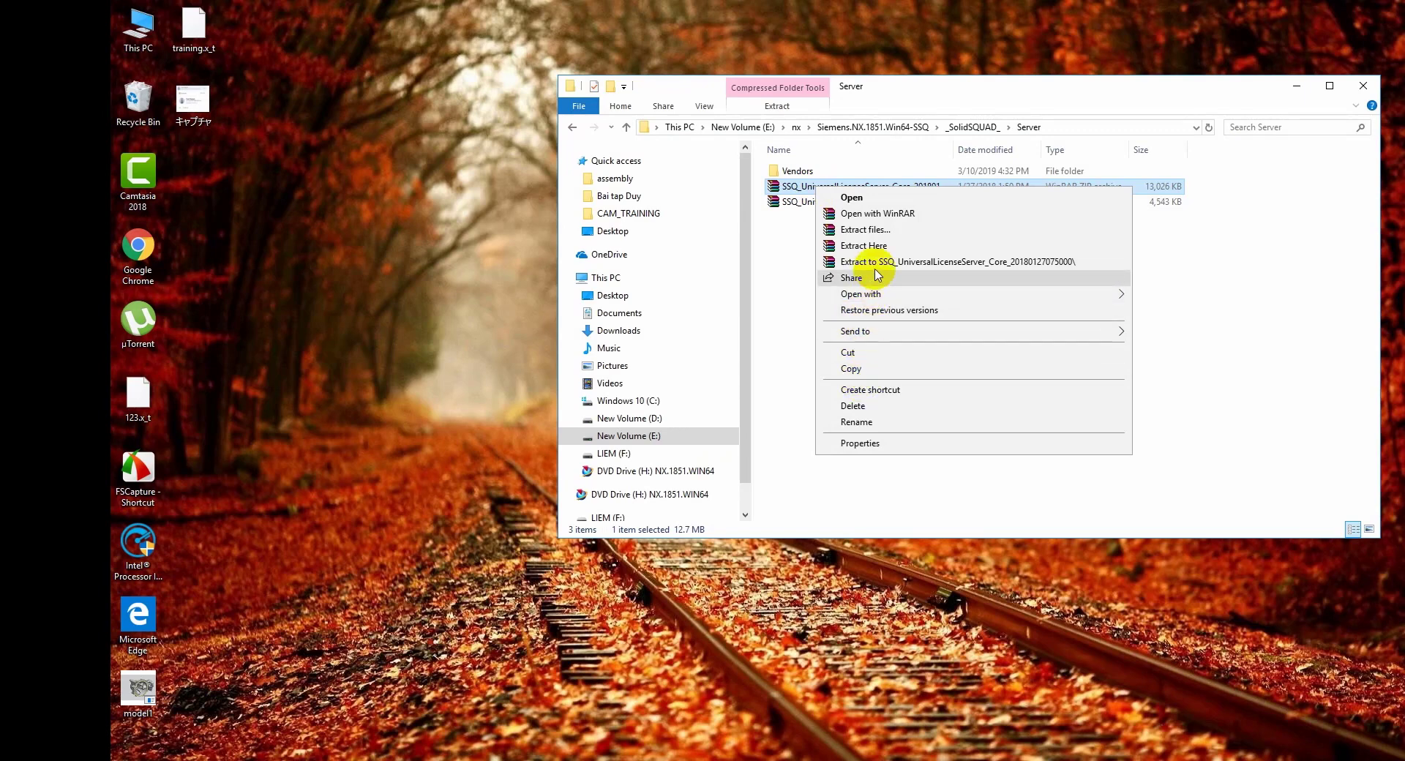
pyautogui.click(880, 246)
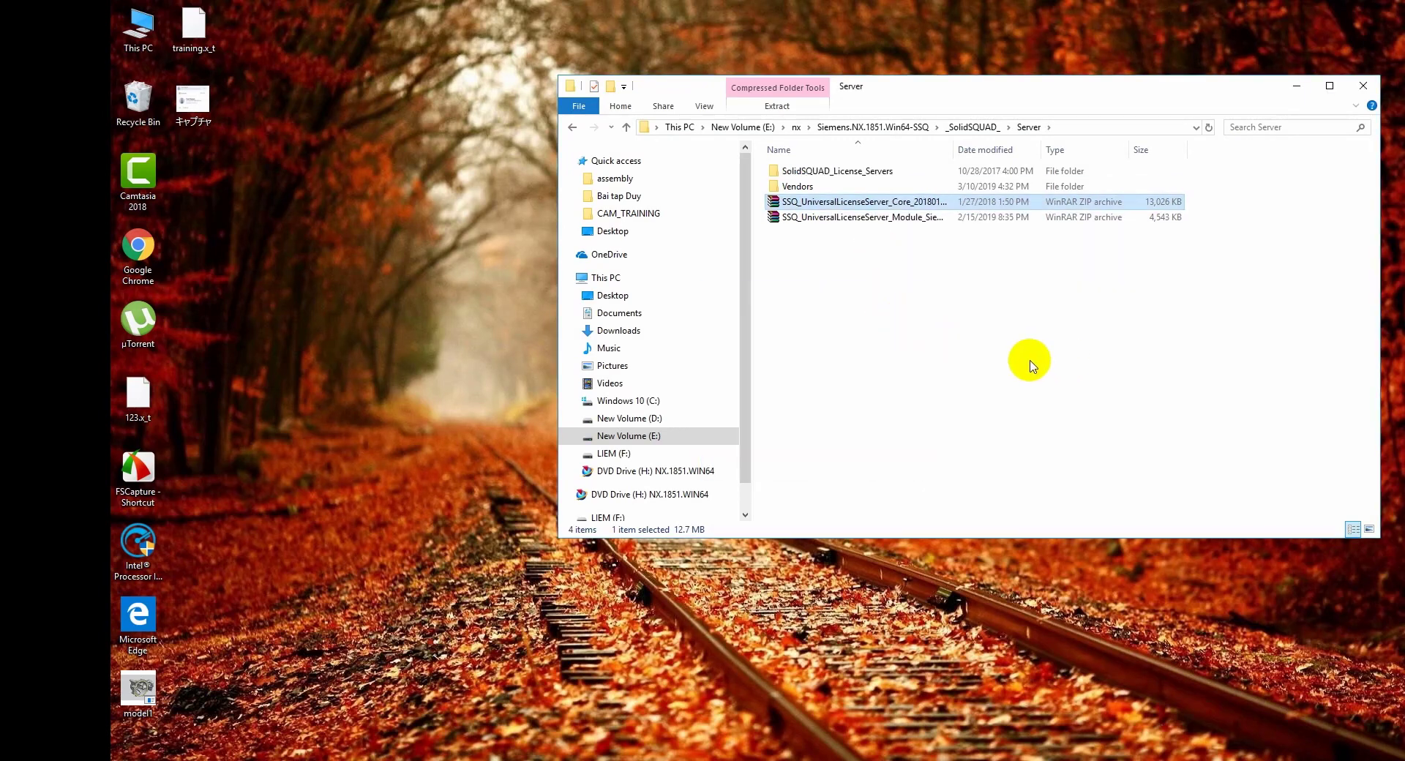
# Move the Vendors folder into SolidSQUAD_License_Servers, check its SiemensPLM subfolder there, and return to the Server folder
pyautogui.moveTo(796, 185); pyautogui.dragTo(810, 174)
pyautogui.doubleClick(841, 172)
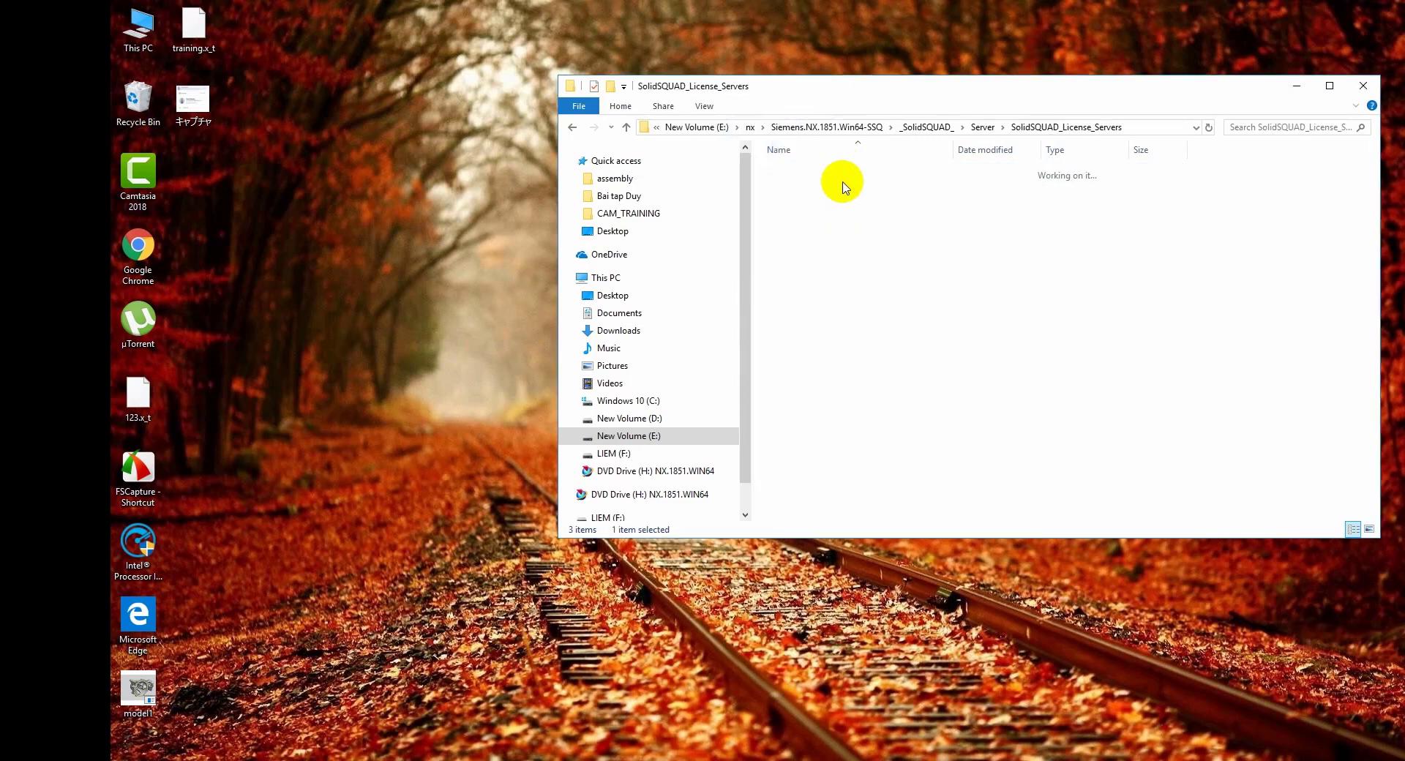
pyautogui.doubleClick(806, 173)
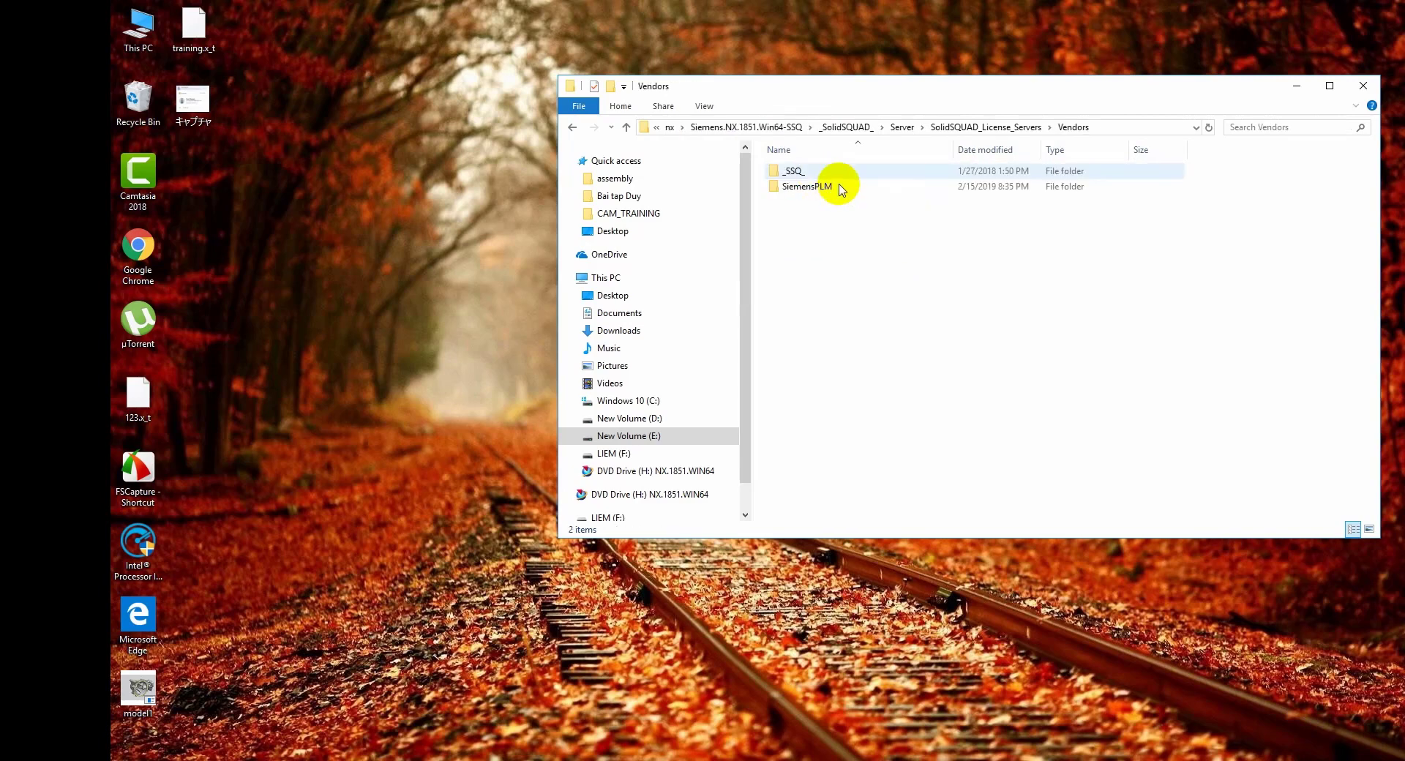
pyautogui.doubleClick(821, 187)
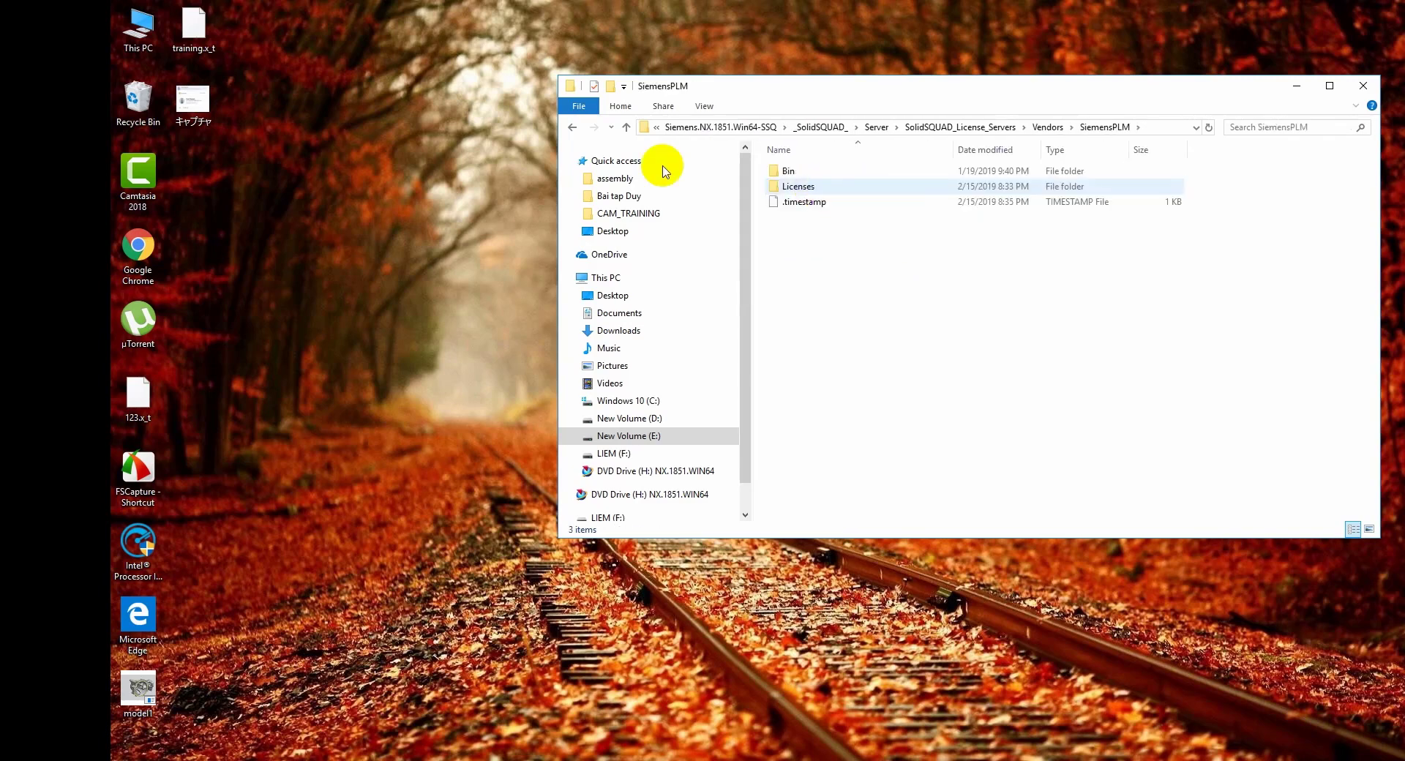
pyautogui.click(572, 127)
pyautogui.click(571, 127)
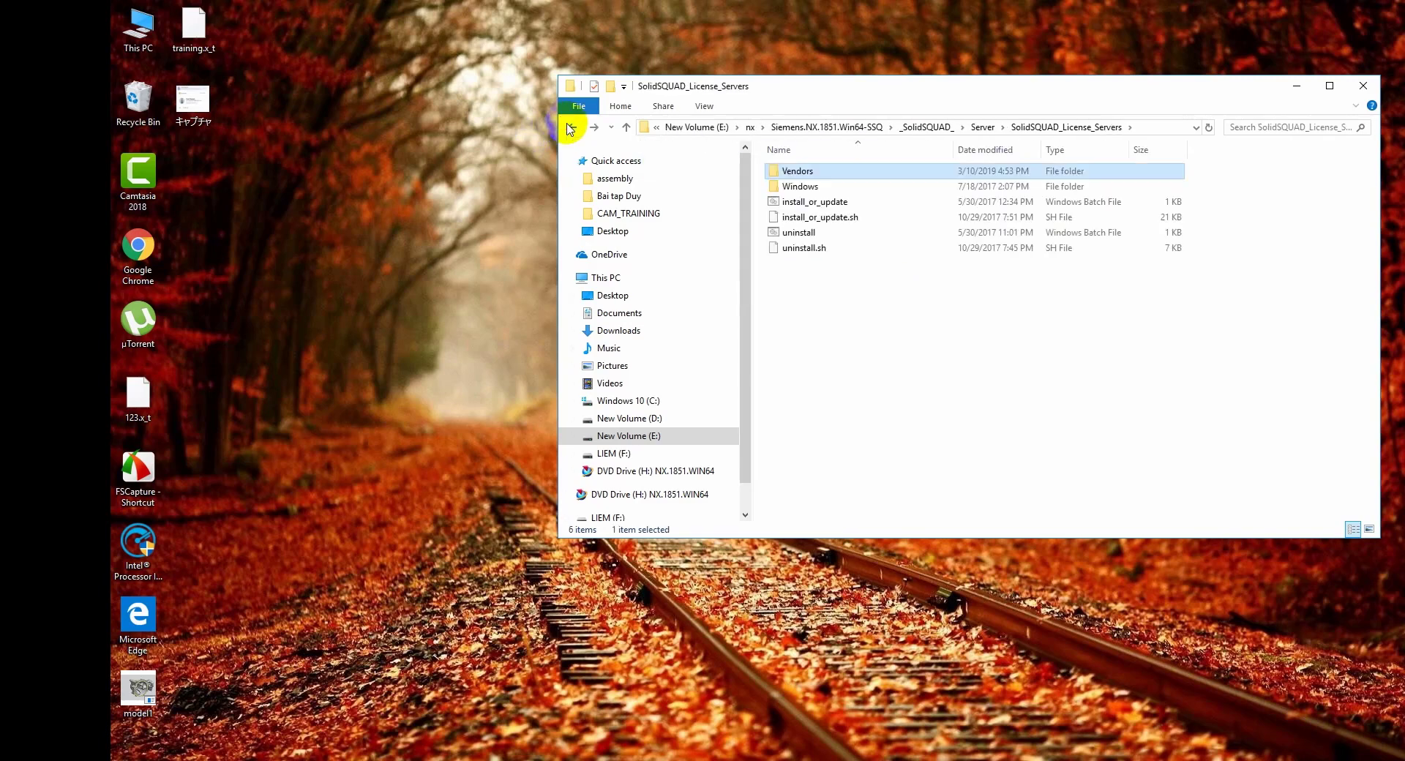
pyautogui.click(571, 127)
# Copy the SolidSQUAD_License_Servers folder to the root of the Windows 10 (C:) drive
pyautogui.rightClick(802, 173)
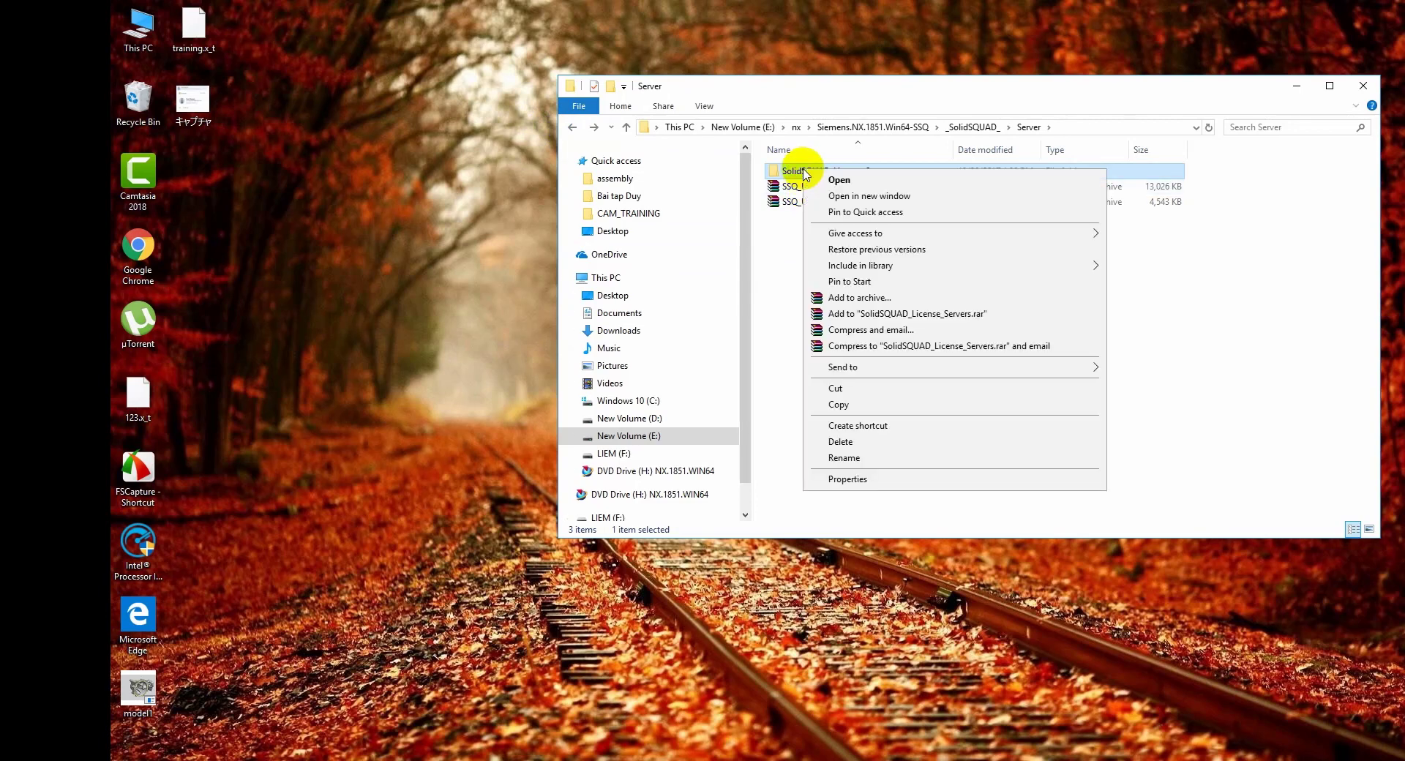
pyautogui.click(849, 404)
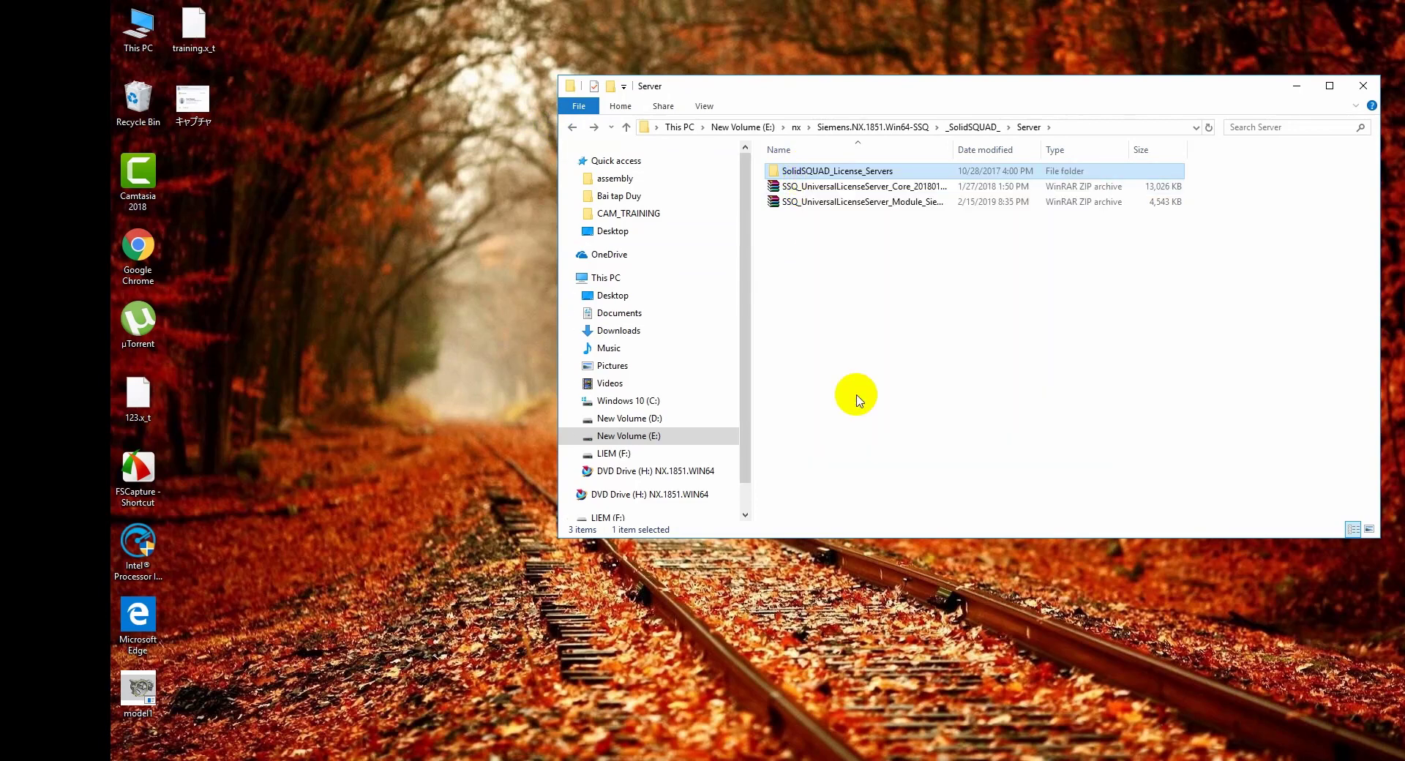
pyautogui.click(658, 404)
pyautogui.rightClick(896, 377)
pyautogui.click(930, 460)
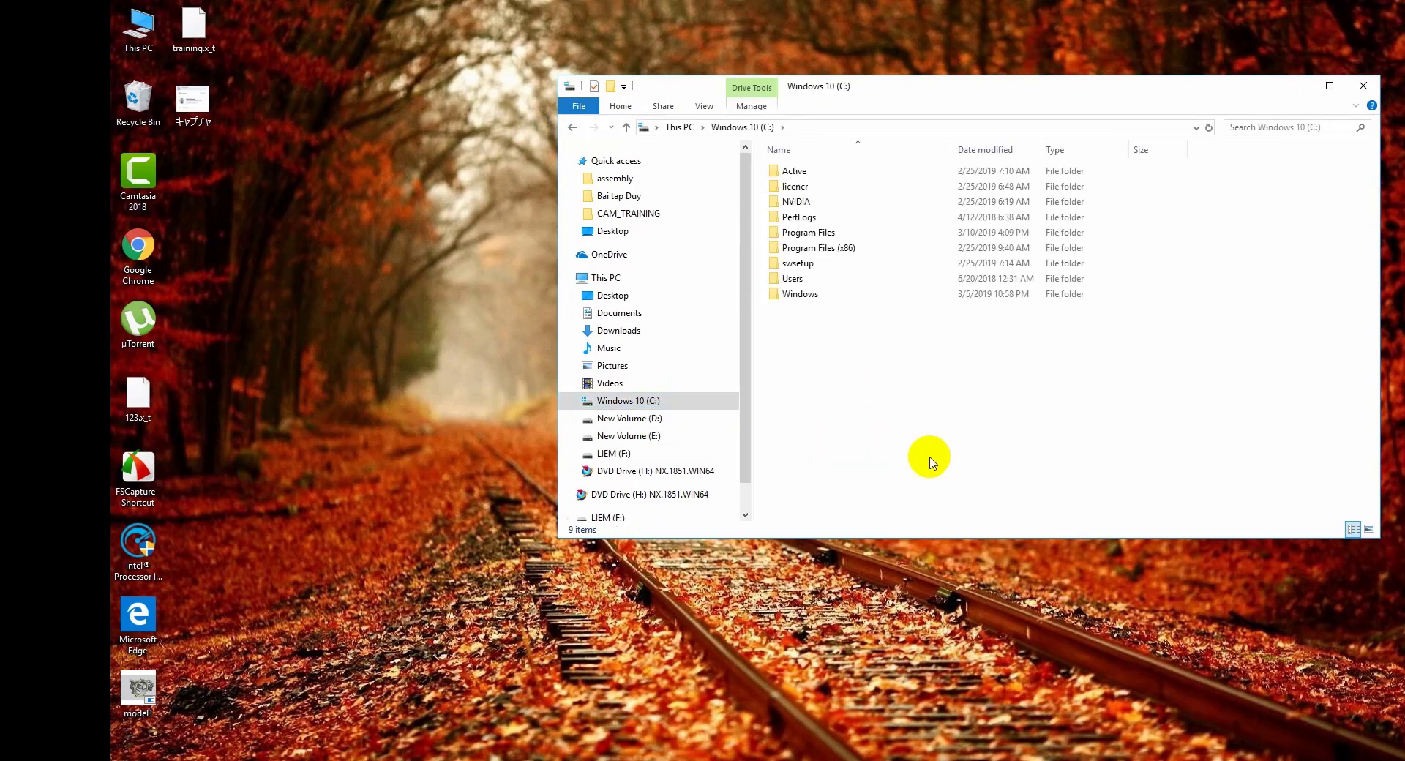
pyautogui.click(843, 393)
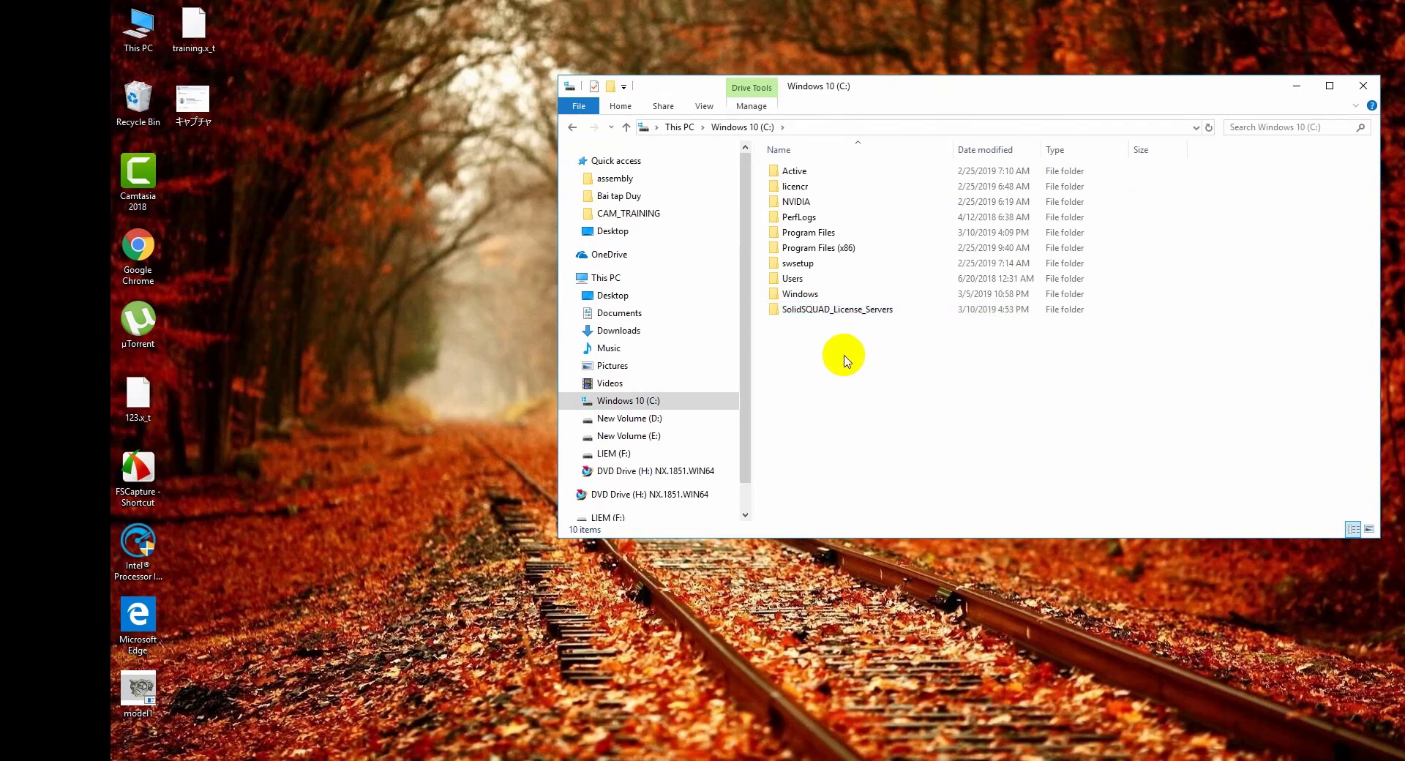
# Open the Vendors\SiemensPLM\Licenses folder inside C:\SolidSQUAD_License_Servers and select the ugslmd__lmgrd__SSQ license file
pyautogui.doubleClick(840, 310)
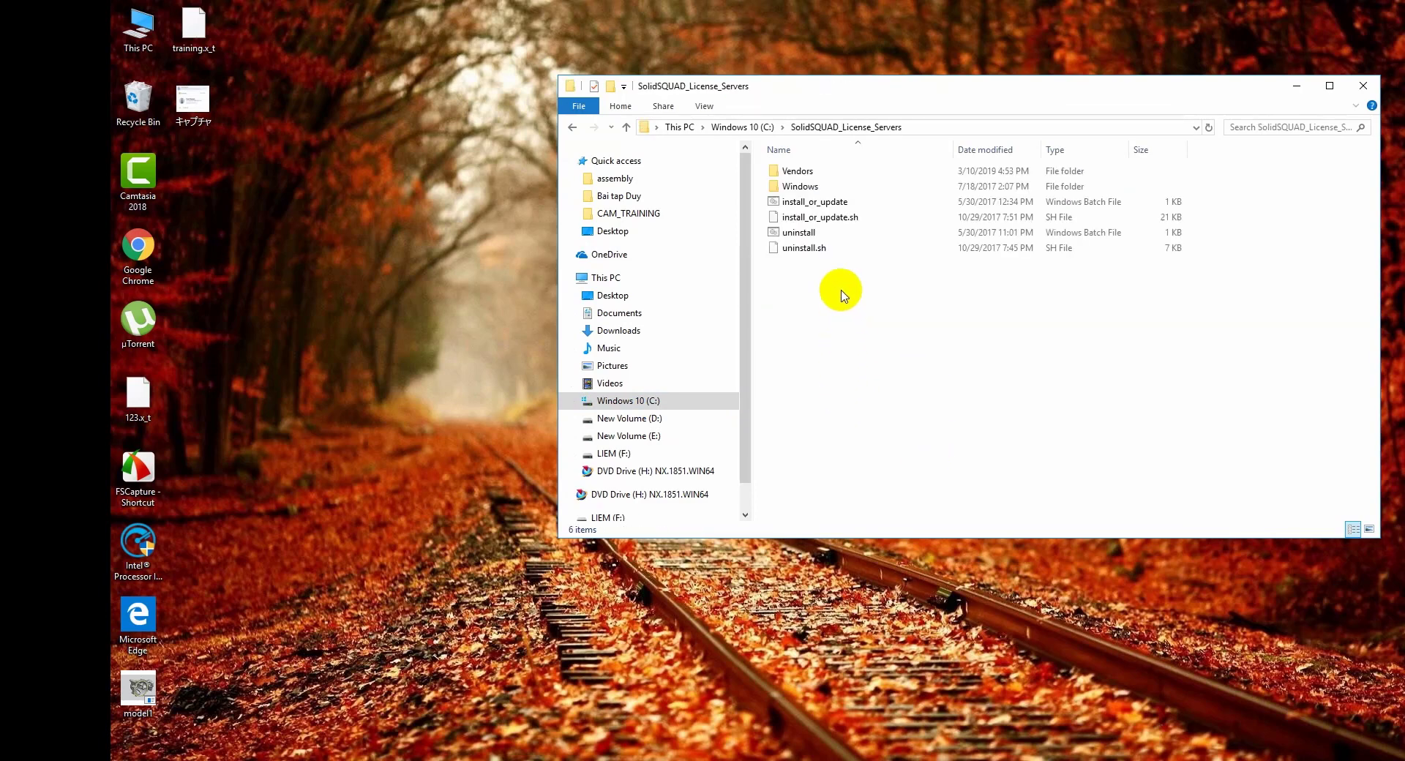
pyautogui.doubleClick(797, 171)
pyautogui.click(815, 185)
pyautogui.doubleClick(816, 187)
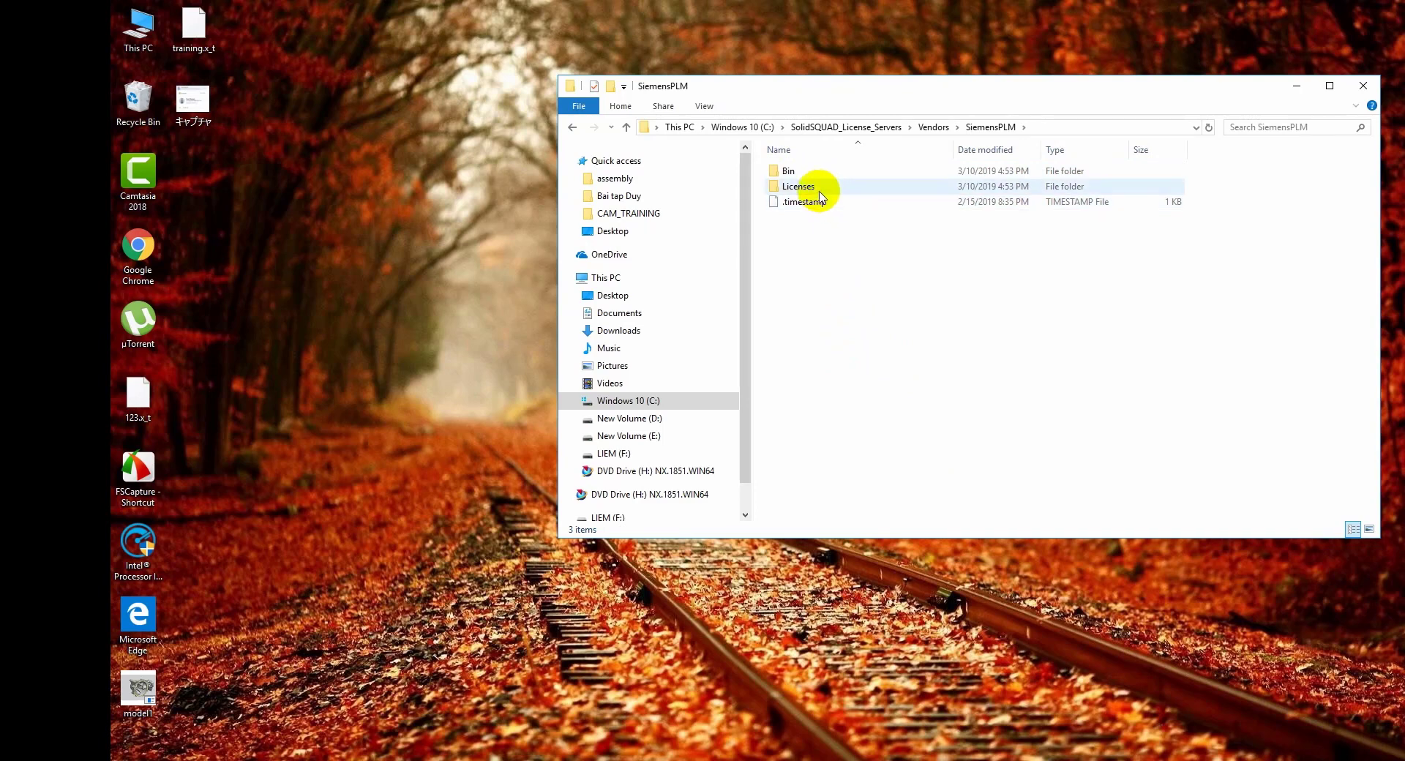
pyautogui.click(818, 189)
pyautogui.doubleClick(818, 189)
pyautogui.click(823, 173)
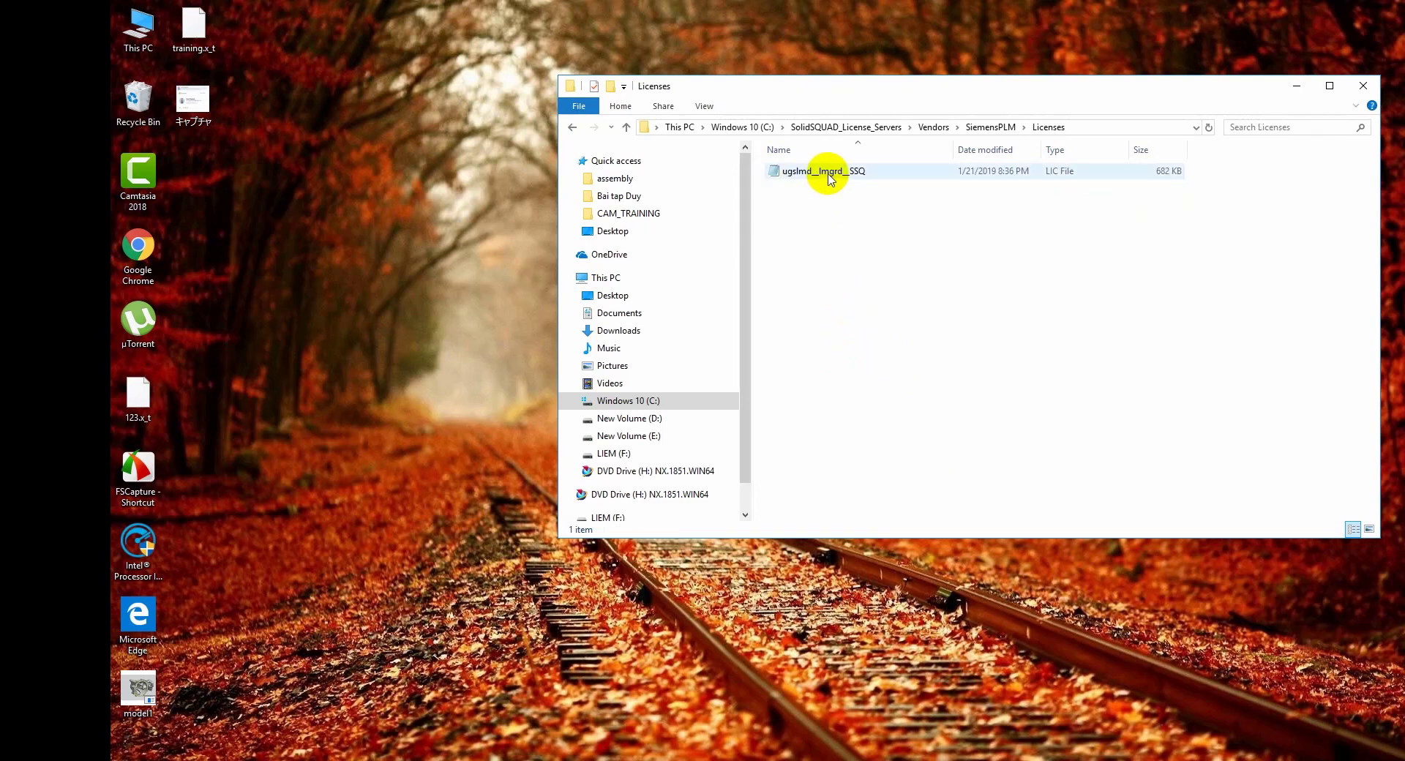
# Open the ugslmd__lmgrd__SSQ license file in Notepad and copy the computer name from the Windows system properties
pyautogui.rightClick(825, 172)
pyautogui.click(848, 191)
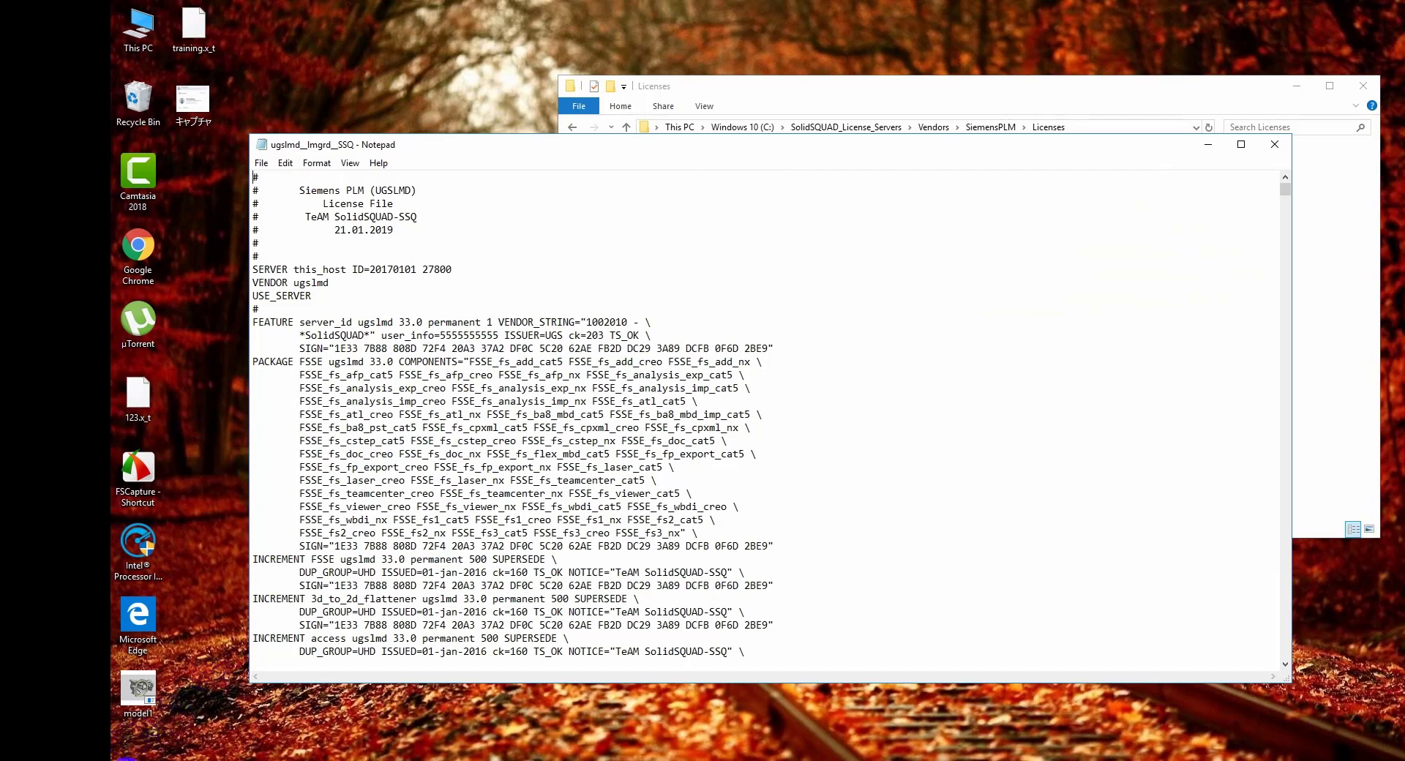
pyautogui.rightClick(143, 50)
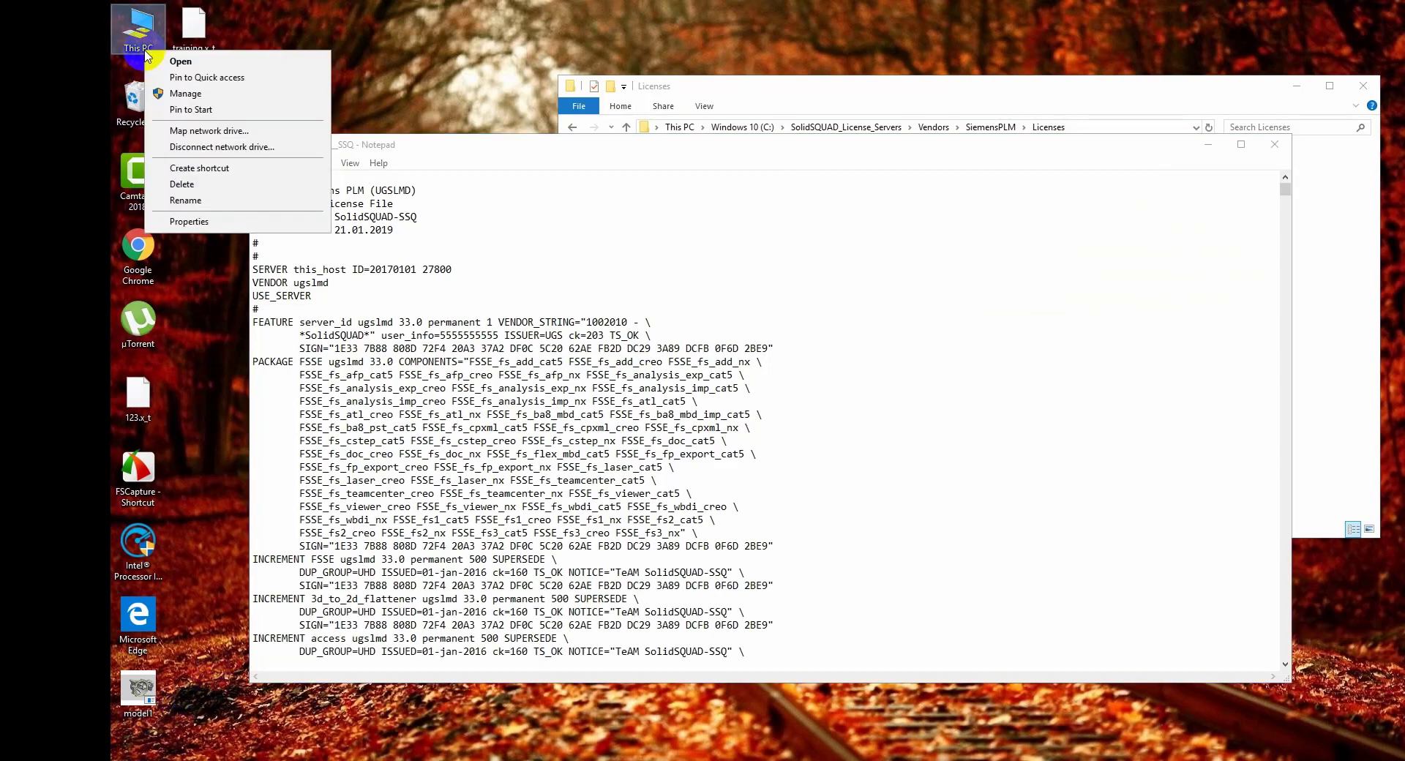
pyautogui.click(189, 225)
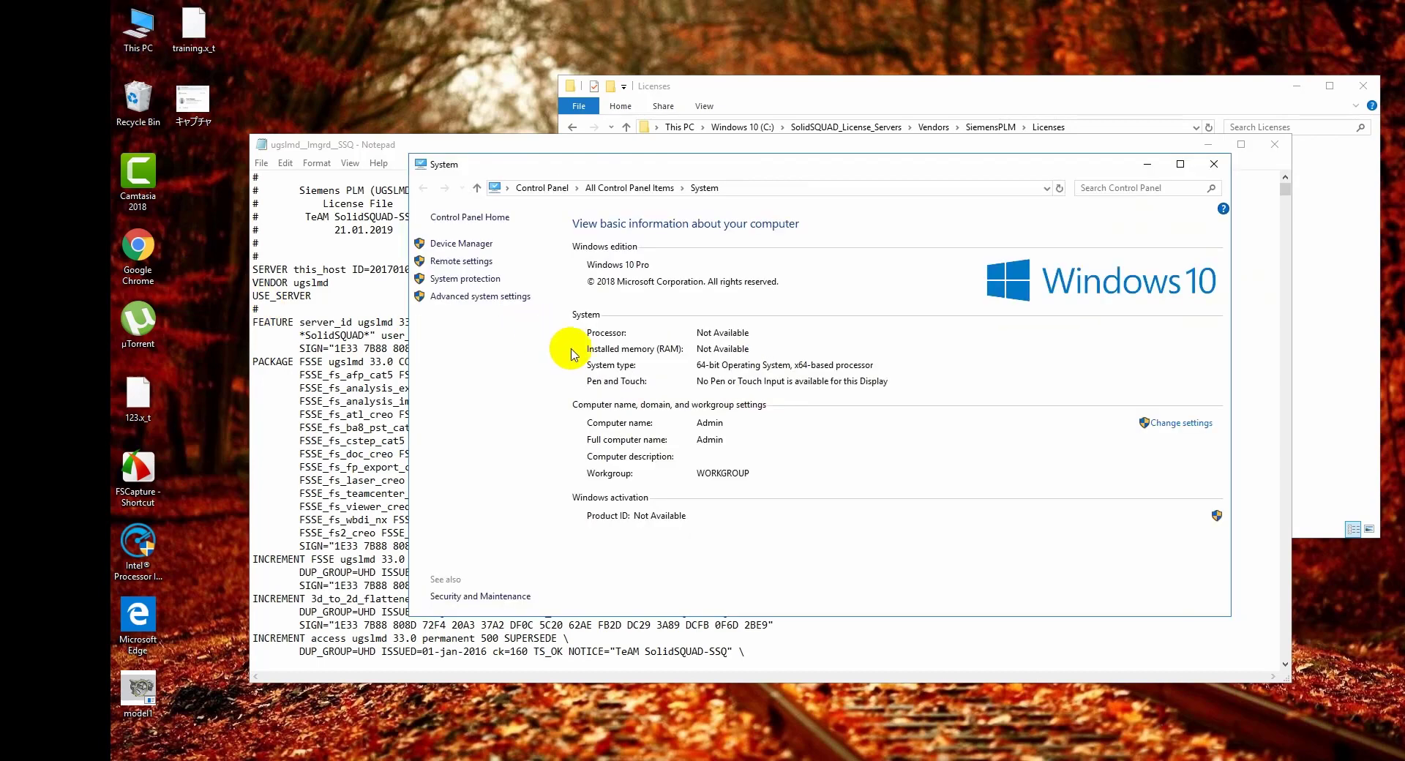
pyautogui.click(488, 298)
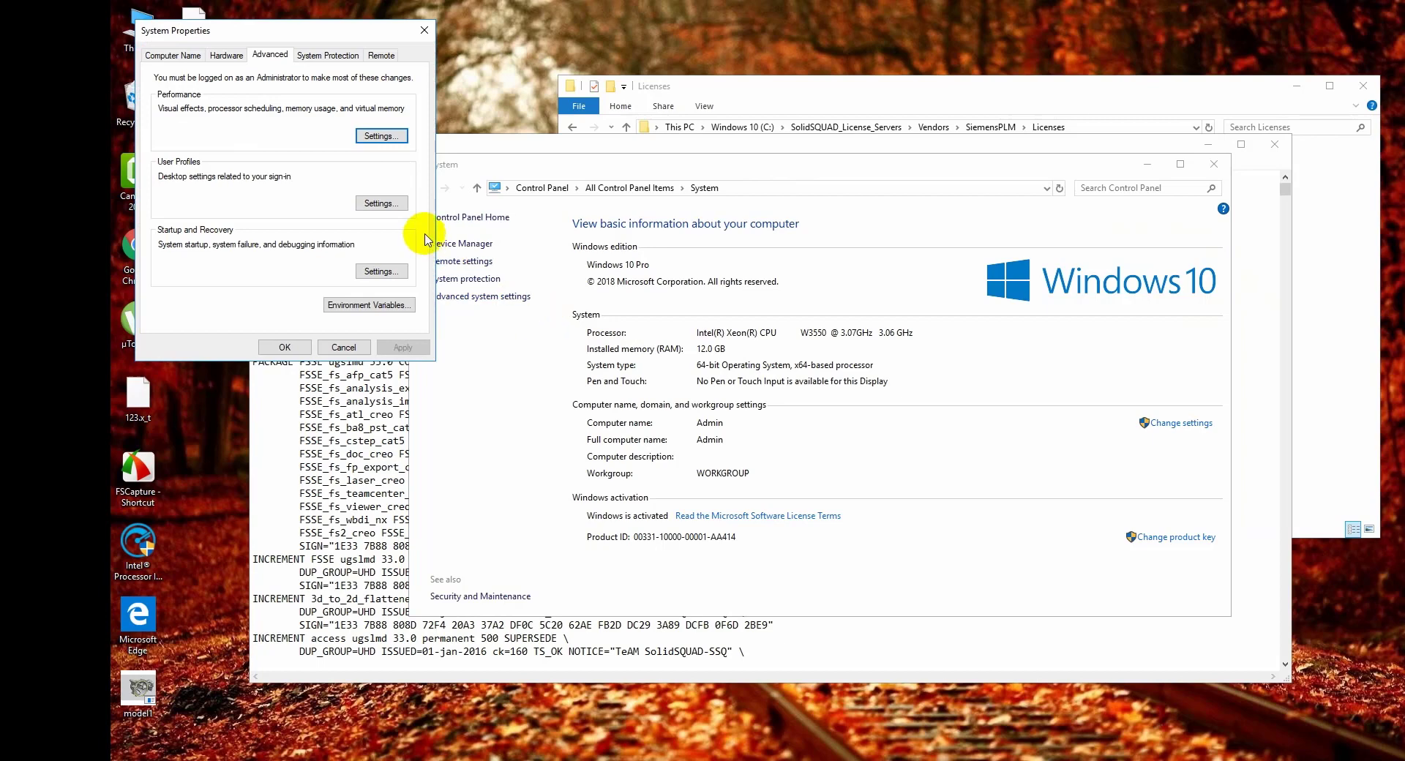
pyautogui.click(173, 55)
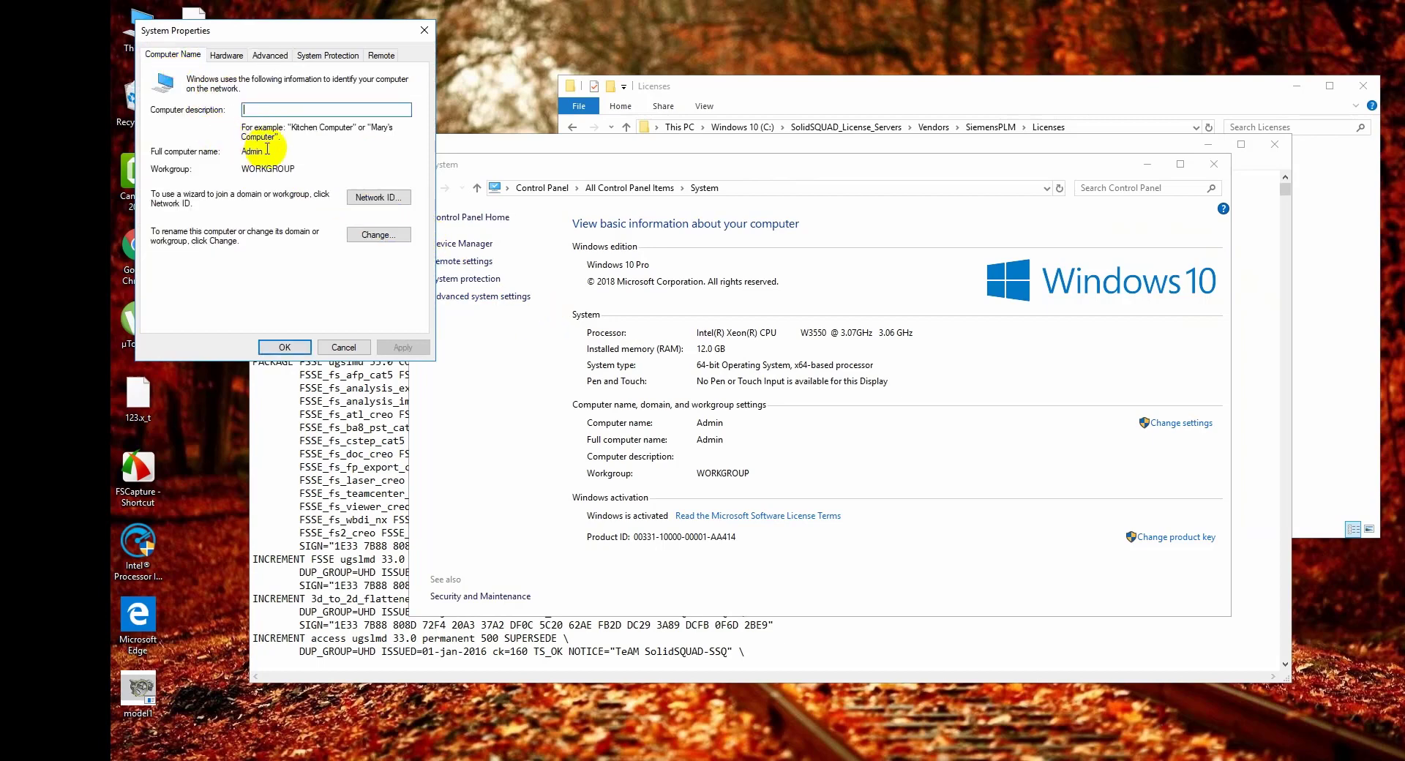
pyautogui.click(378, 234)
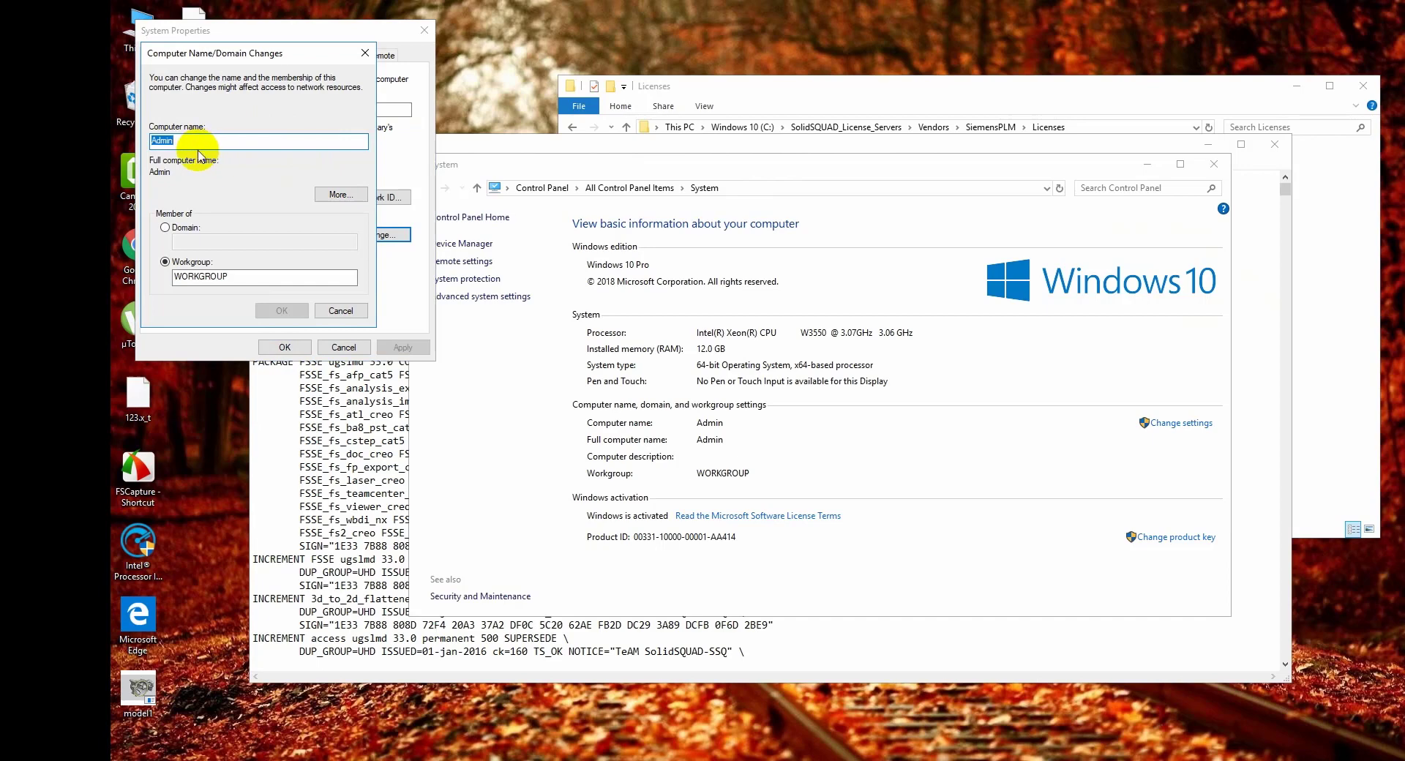
pyautogui.rightClick(175, 140)
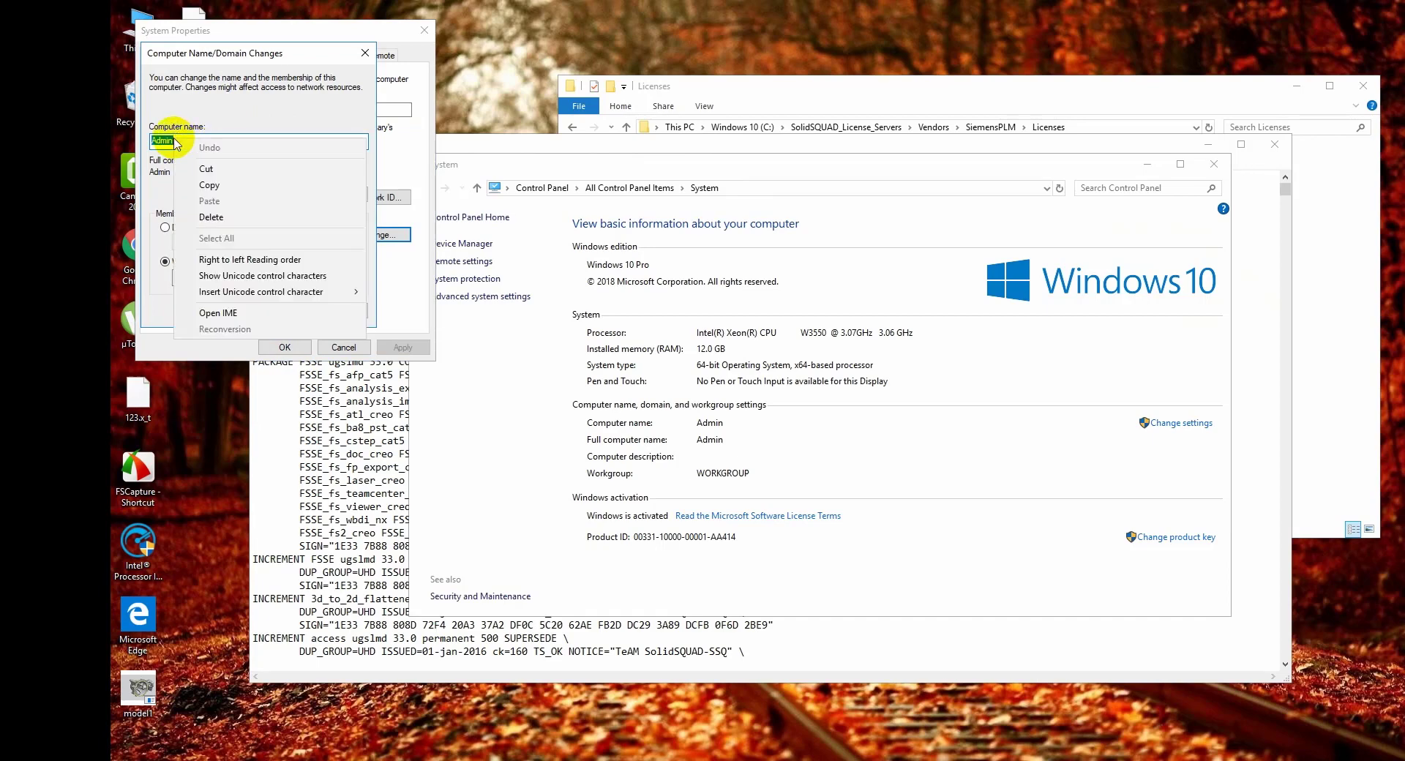
pyautogui.click(209, 184)
pyautogui.click(351, 307)
pyautogui.click(345, 349)
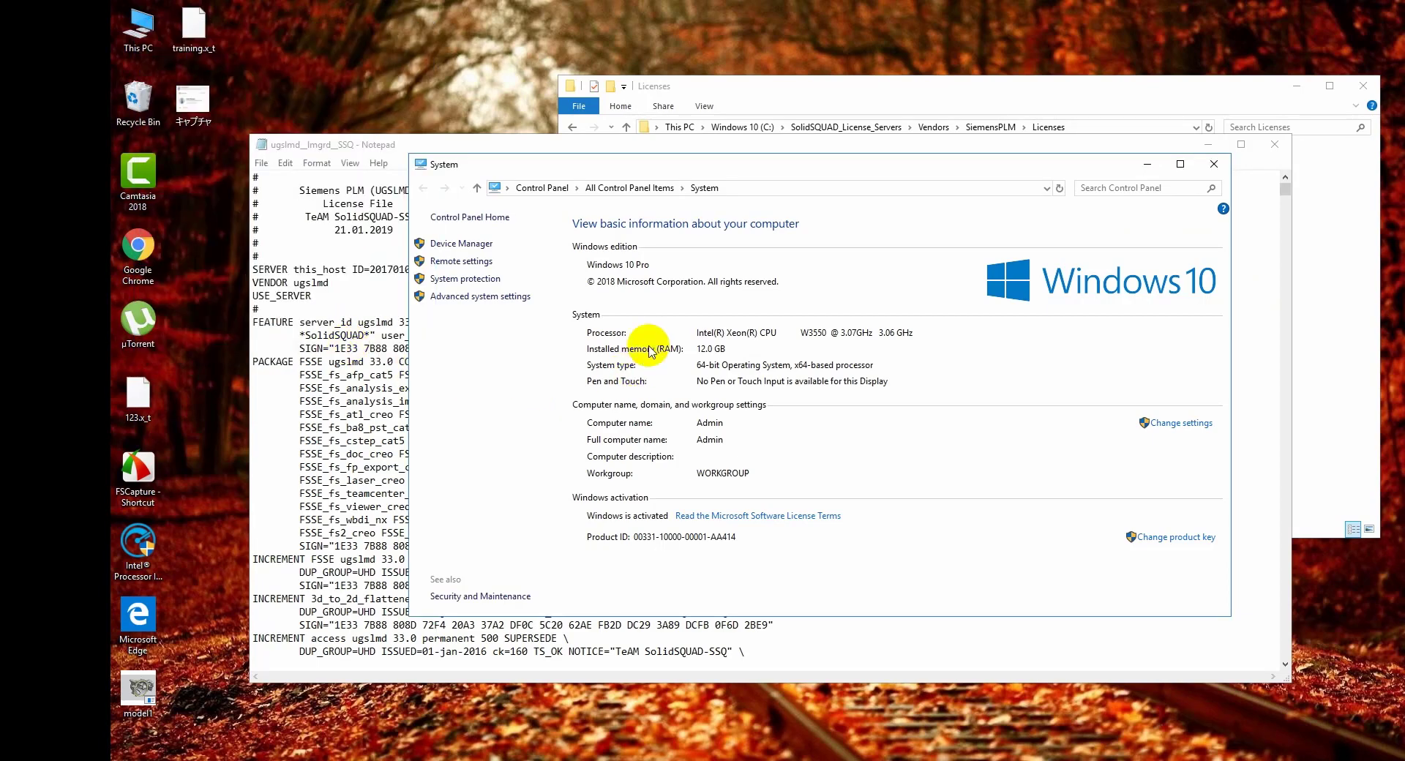
pyautogui.click(1213, 164)
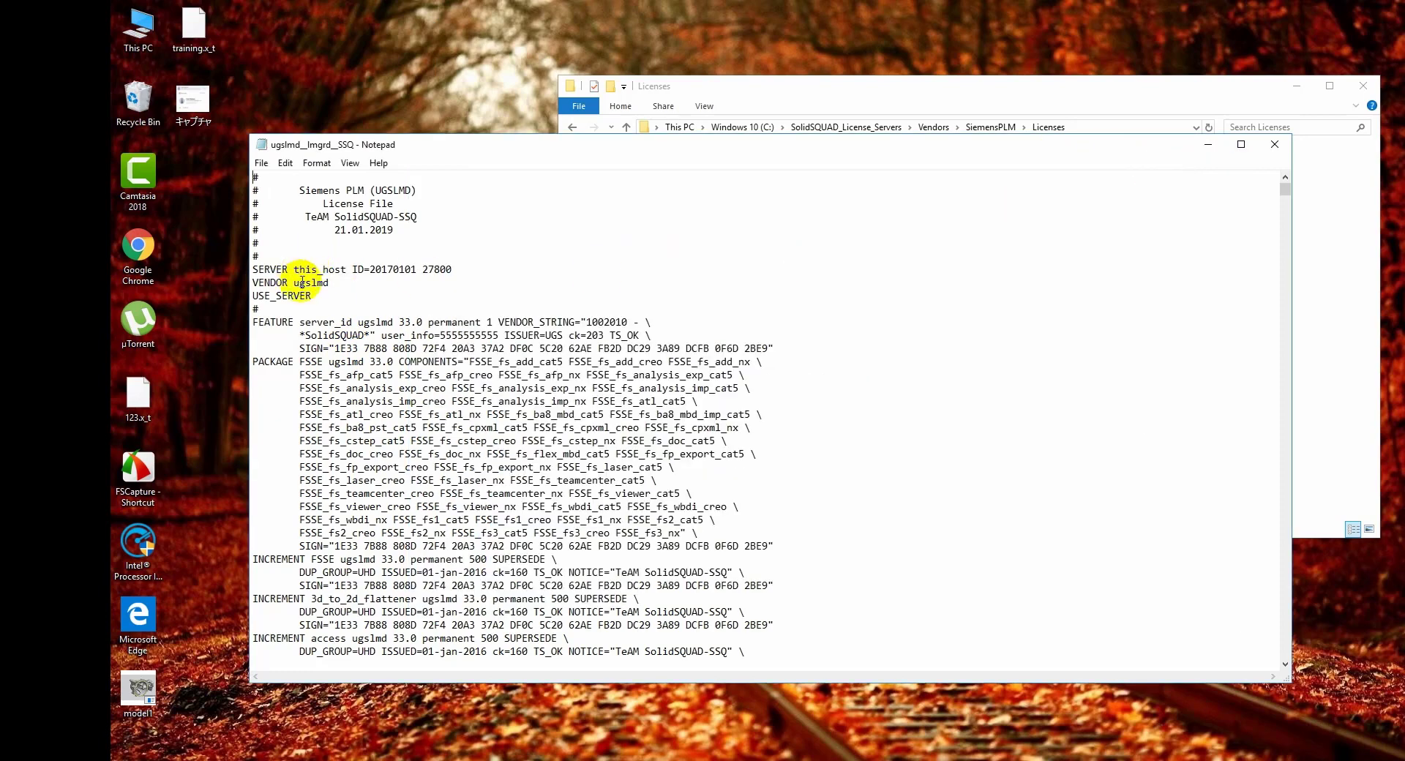
# Replace this_host with Admin in the license file's SERVER line, then save and close the file
pyautogui.moveTo(293, 269); pyautogui.dragTo(348, 278)
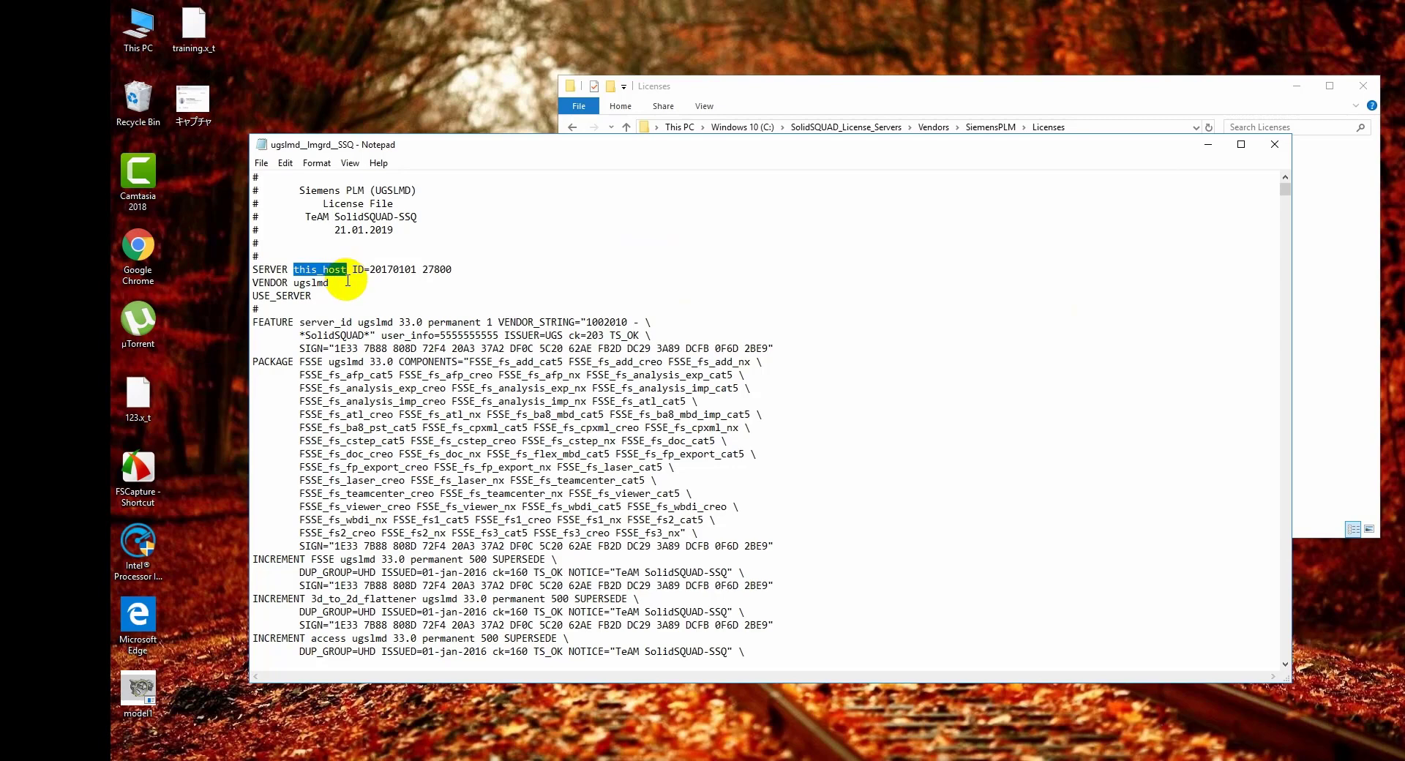
pyautogui.write('Admin')
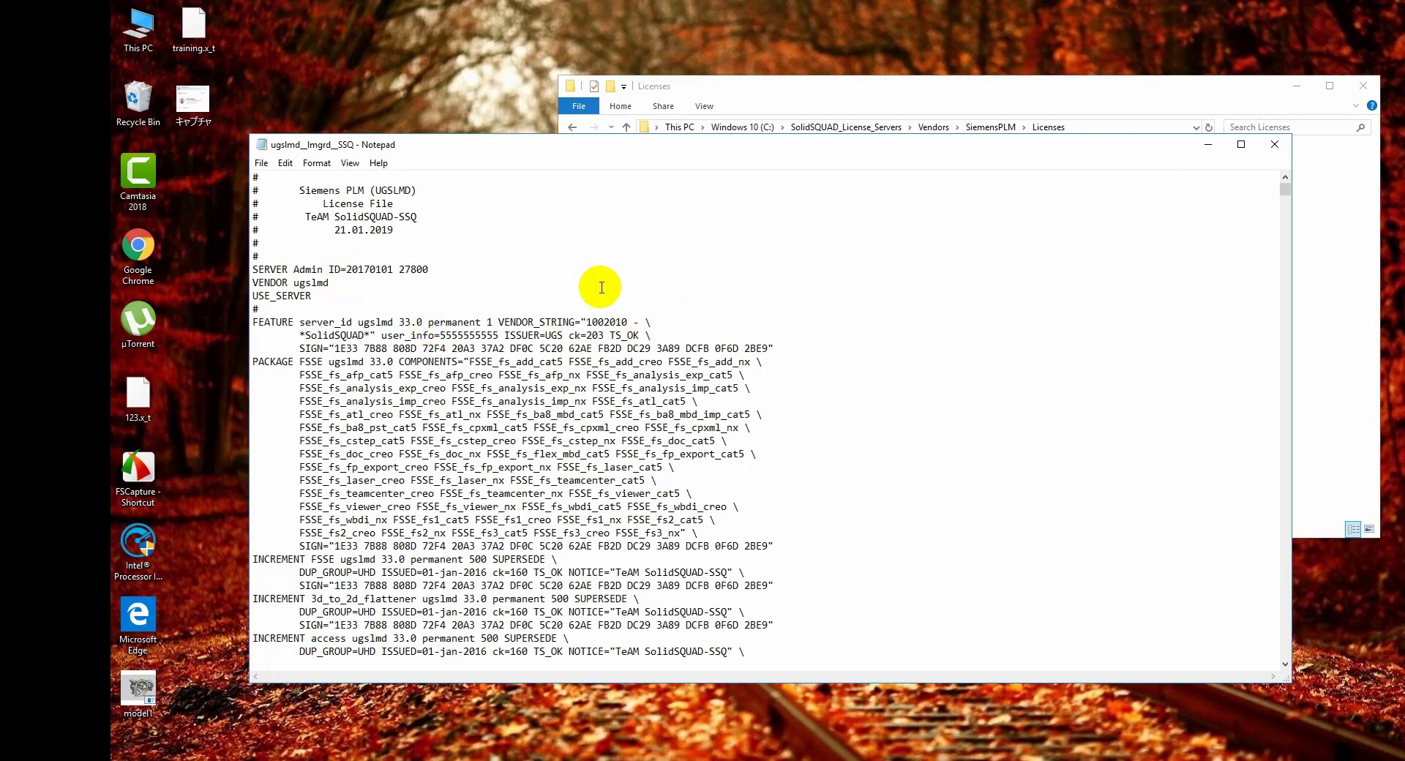
pyautogui.click(261, 163)
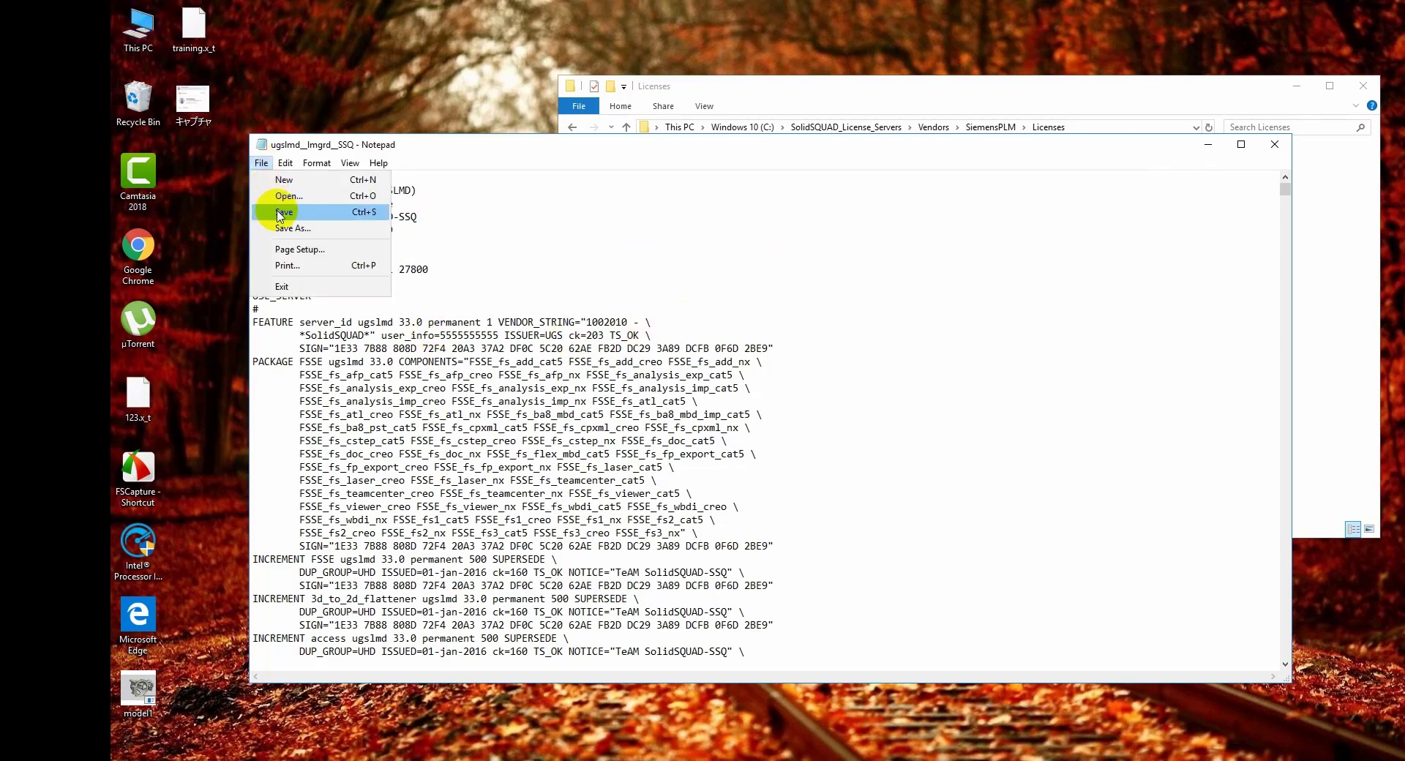
pyautogui.click(278, 211)
pyautogui.click(1279, 151)
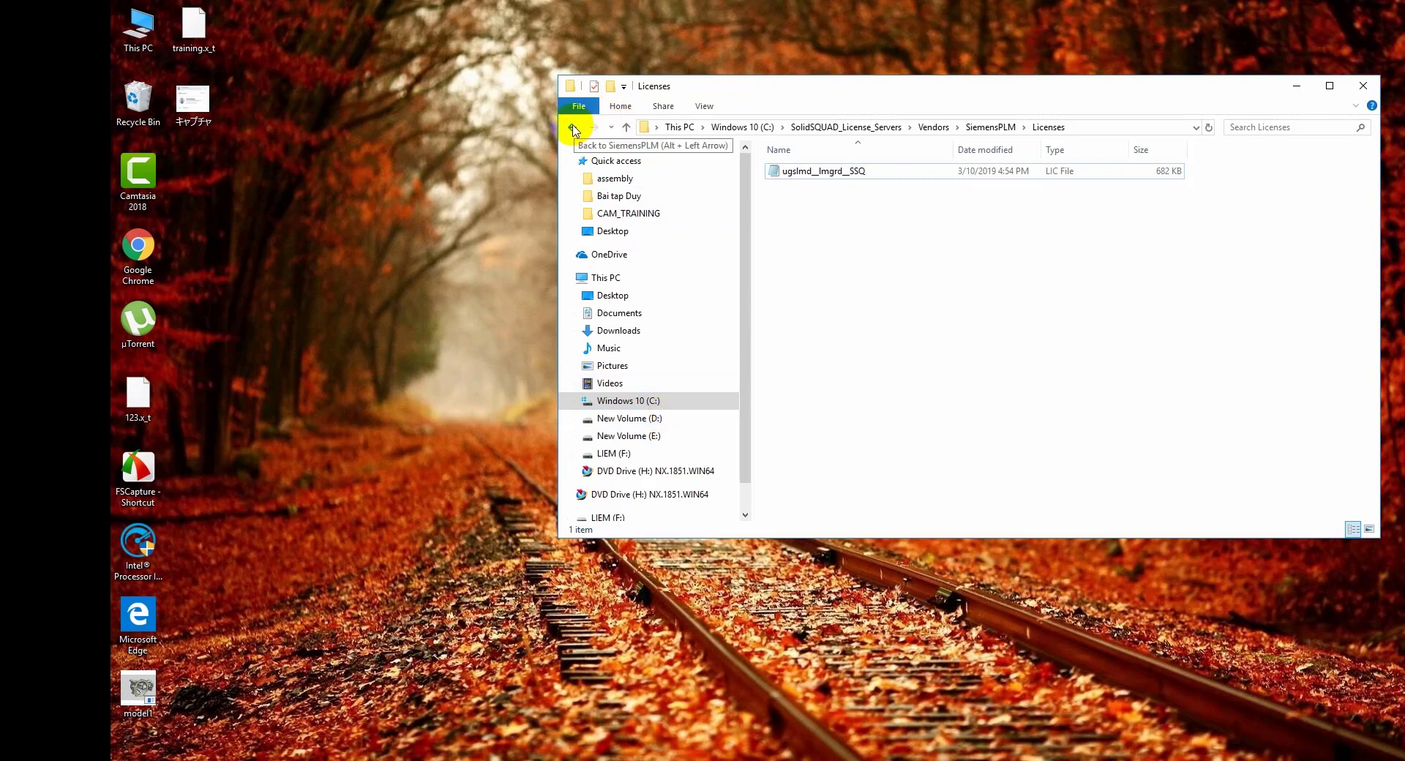
# Copy all folders from E:\nx\Siemens.NX.1851.Win64-SSQ\_SolidSQUAD_\Client\NX
pyautogui.click(699, 436)
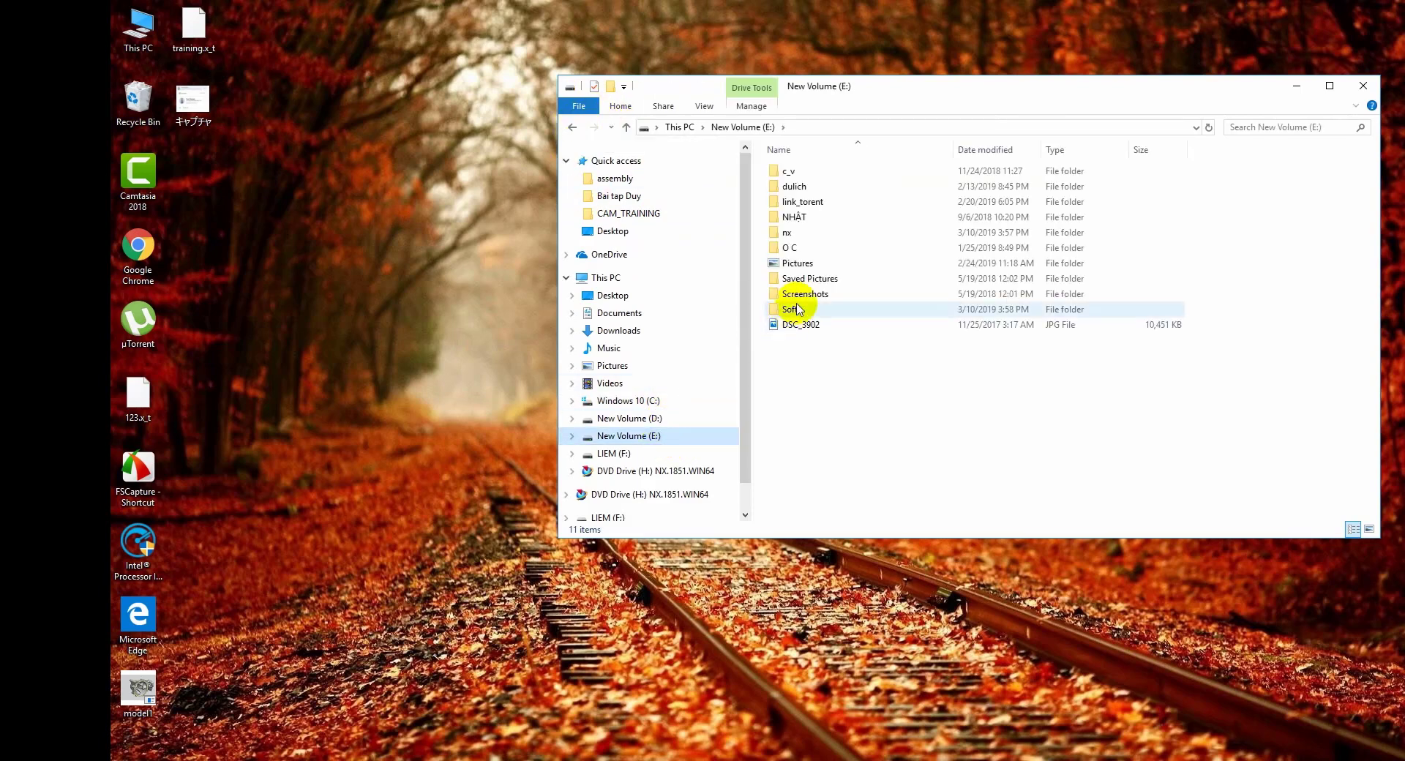
pyautogui.doubleClick(786, 233)
pyautogui.doubleClick(806, 172)
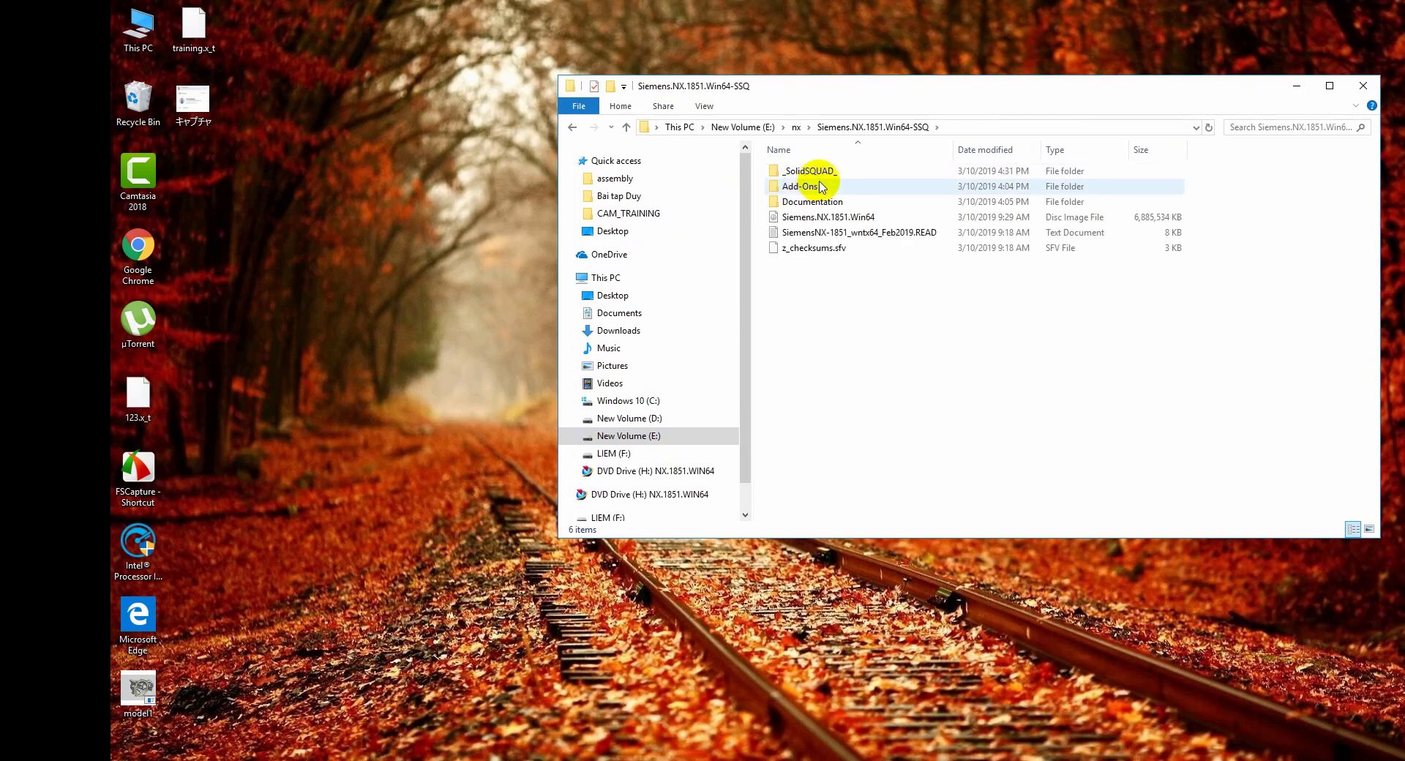
pyautogui.doubleClick(809, 171)
pyautogui.doubleClick(803, 187)
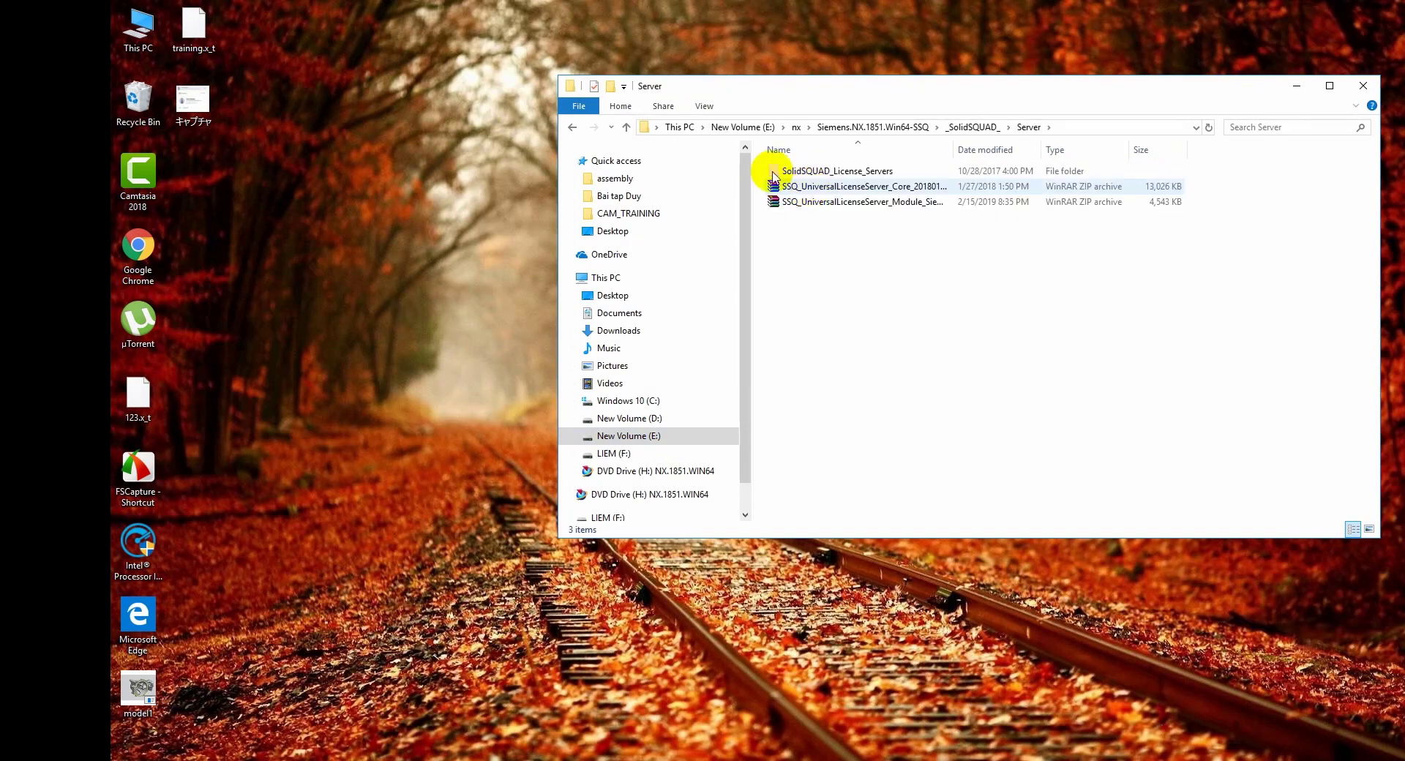
pyautogui.click(573, 128)
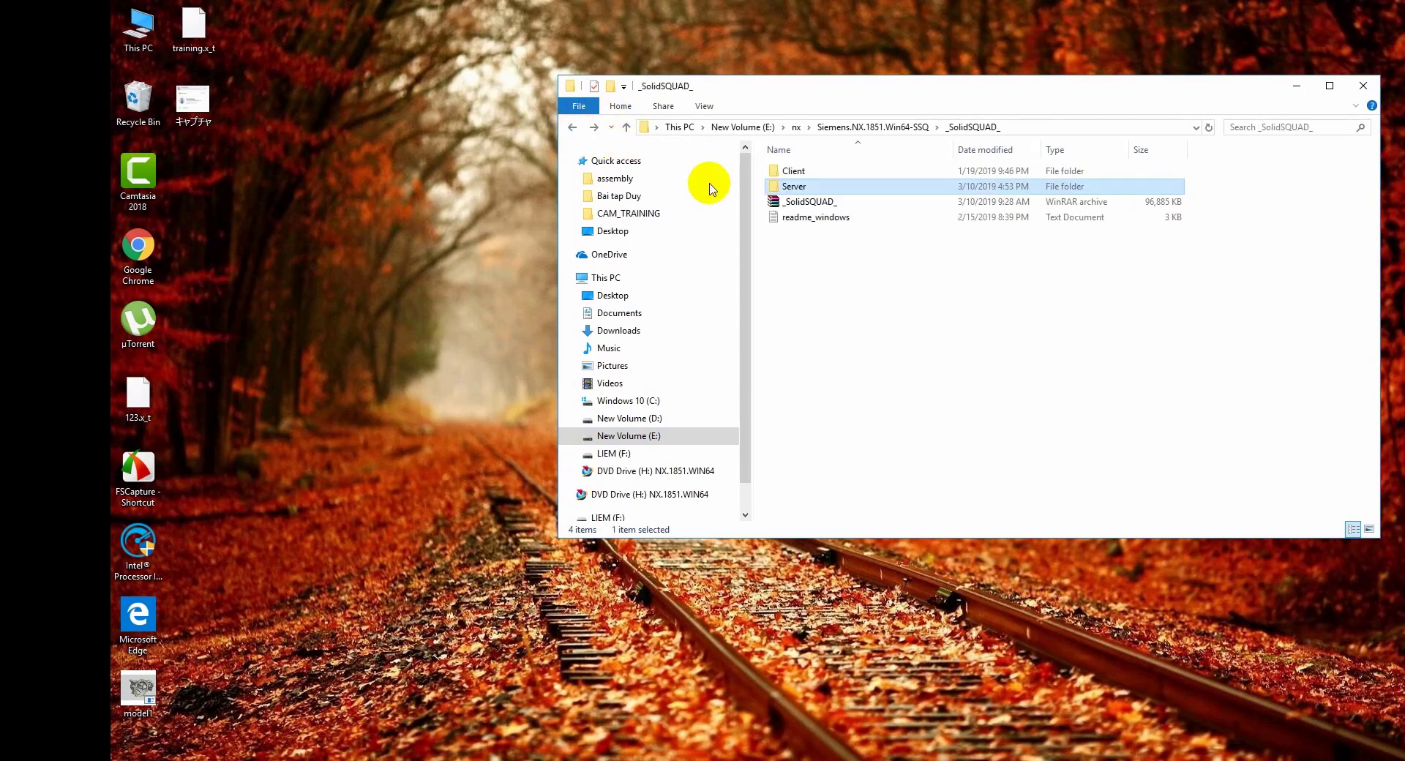
pyautogui.doubleClick(796, 172)
pyautogui.doubleClick(796, 173)
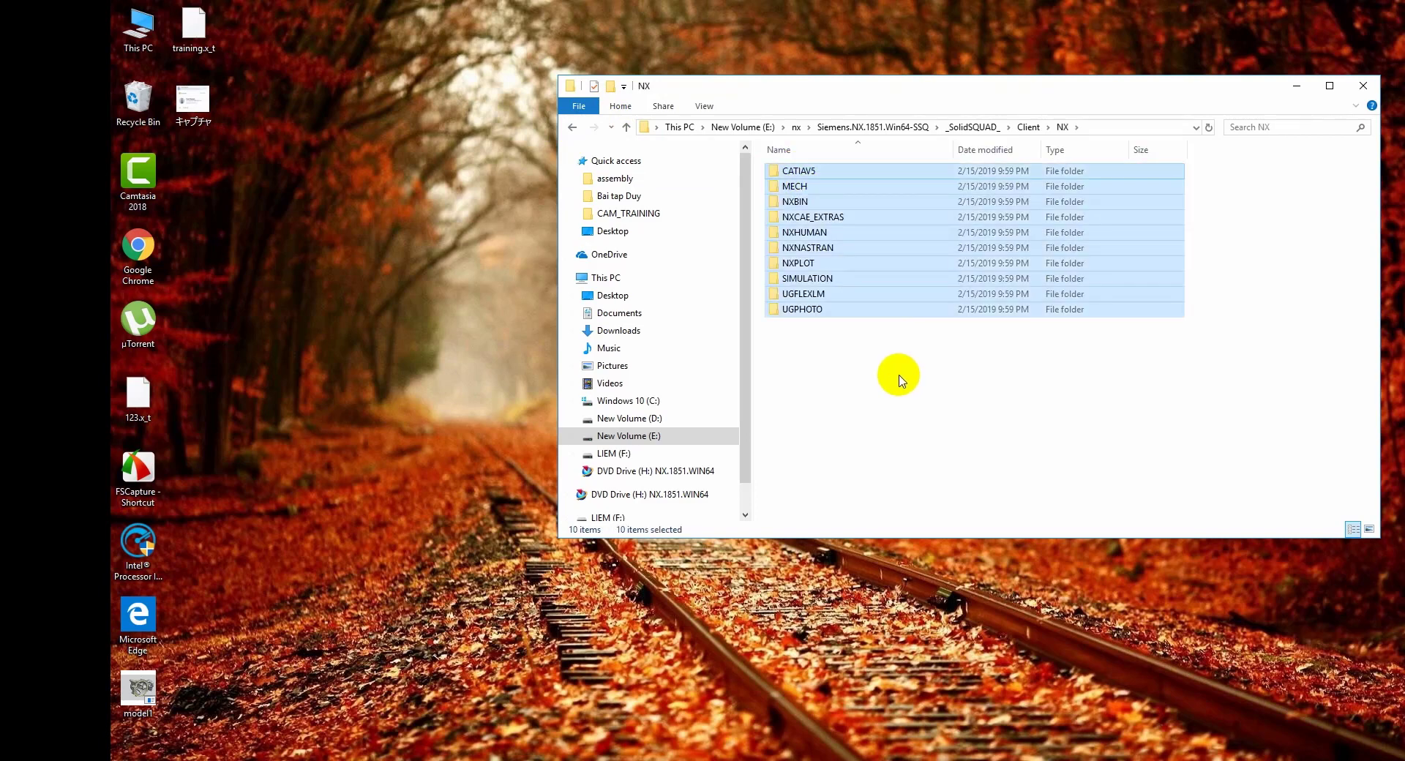
pyautogui.rightClick(821, 270)
pyautogui.click(846, 452)
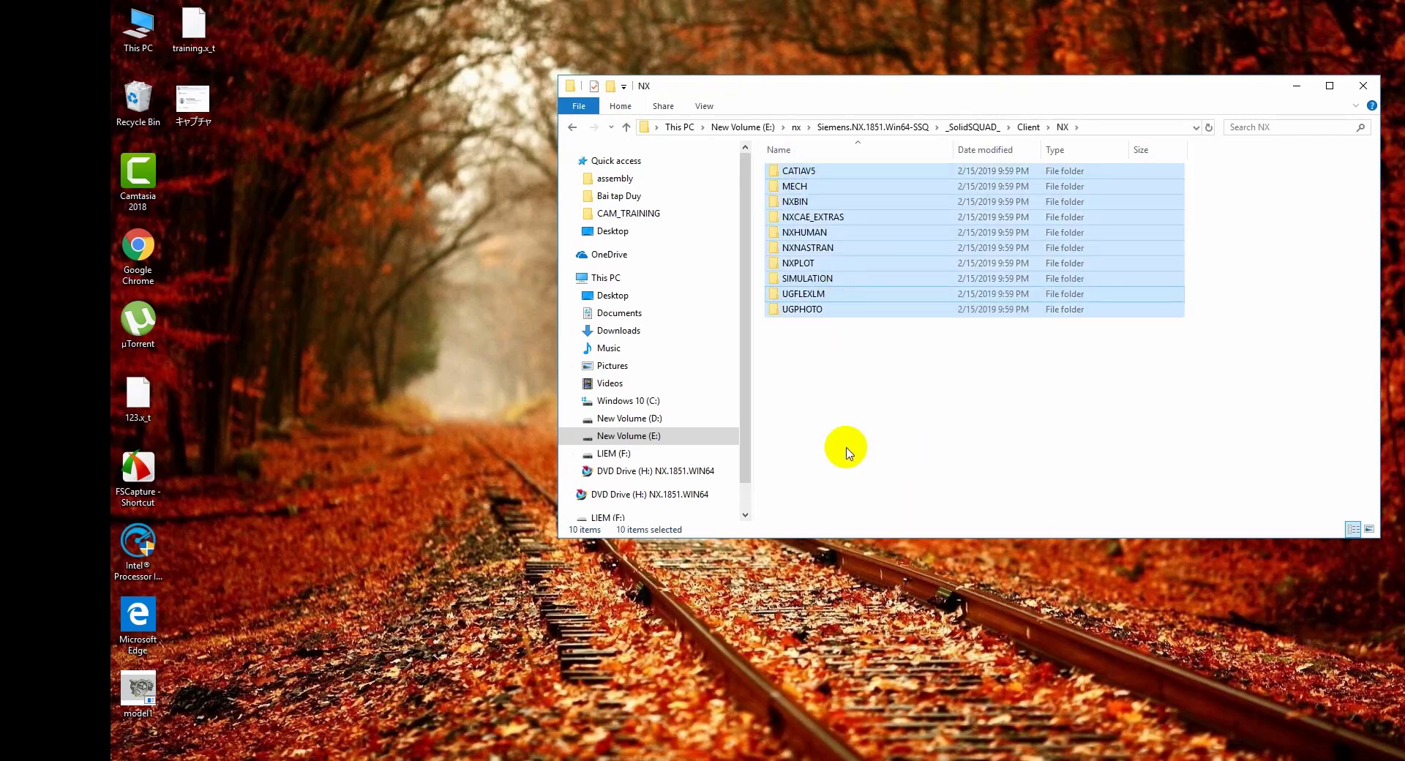
# Paste the copied client folders into C:\Program Files\Siemens\NX, replacing the existing files and handling the administrator permission request for all current items
pyautogui.click(643, 401)
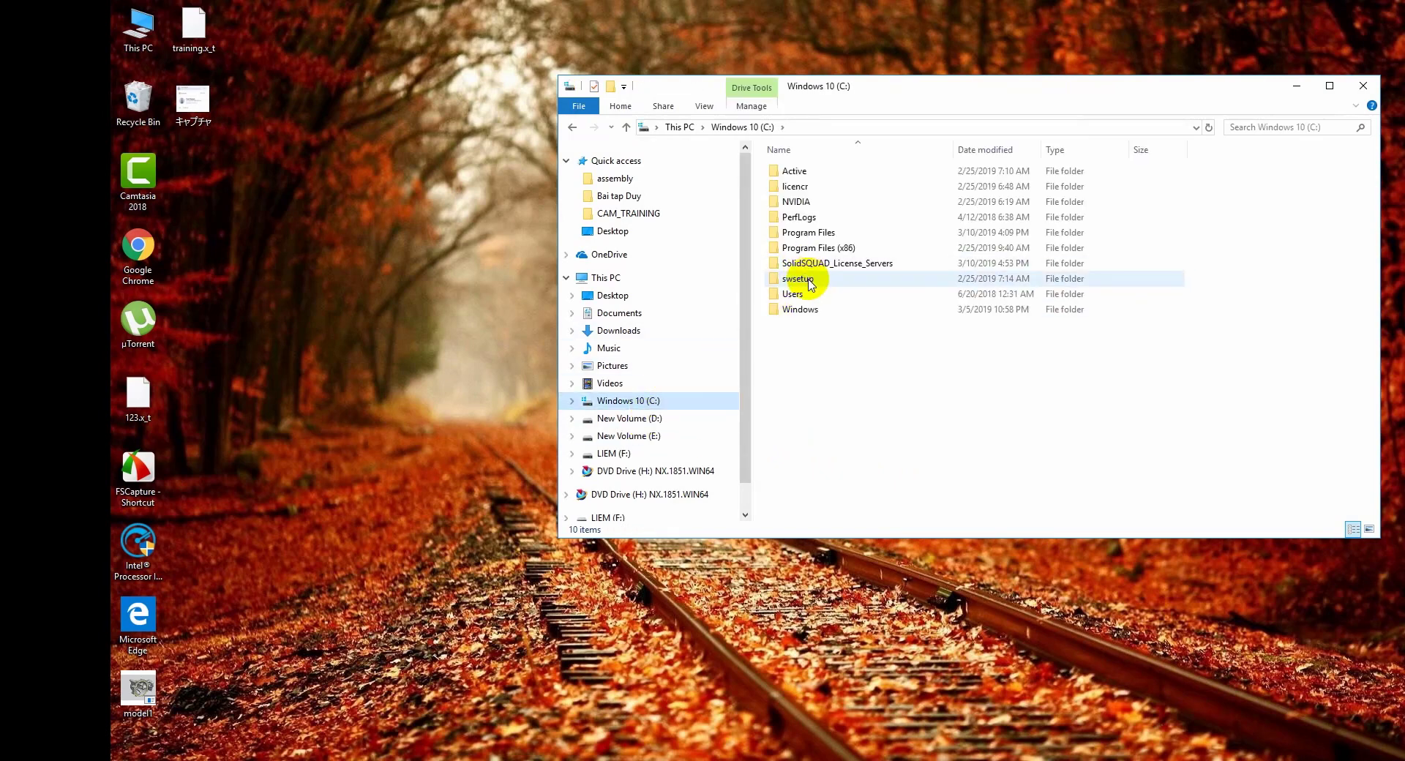
pyautogui.doubleClick(823, 233)
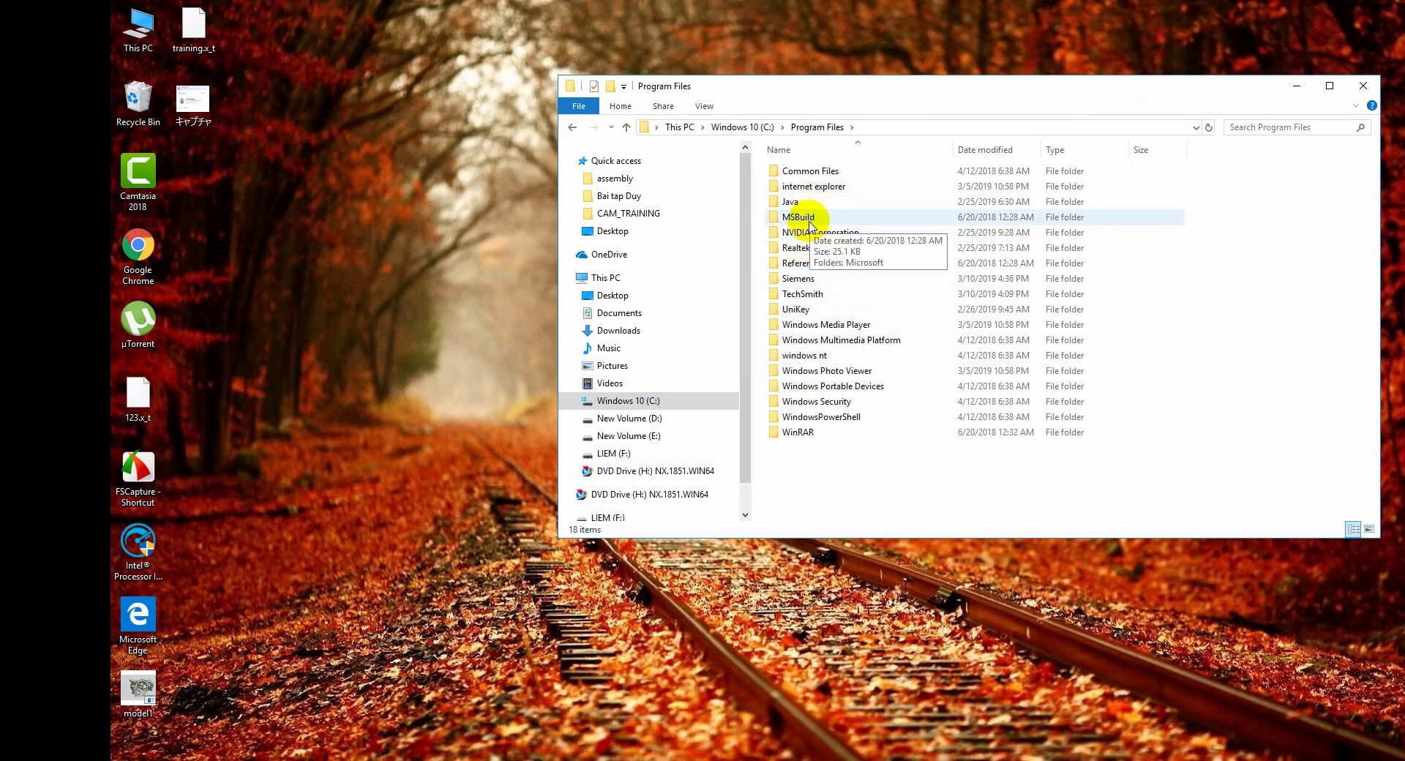
pyautogui.click(805, 280)
pyautogui.doubleClick(805, 280)
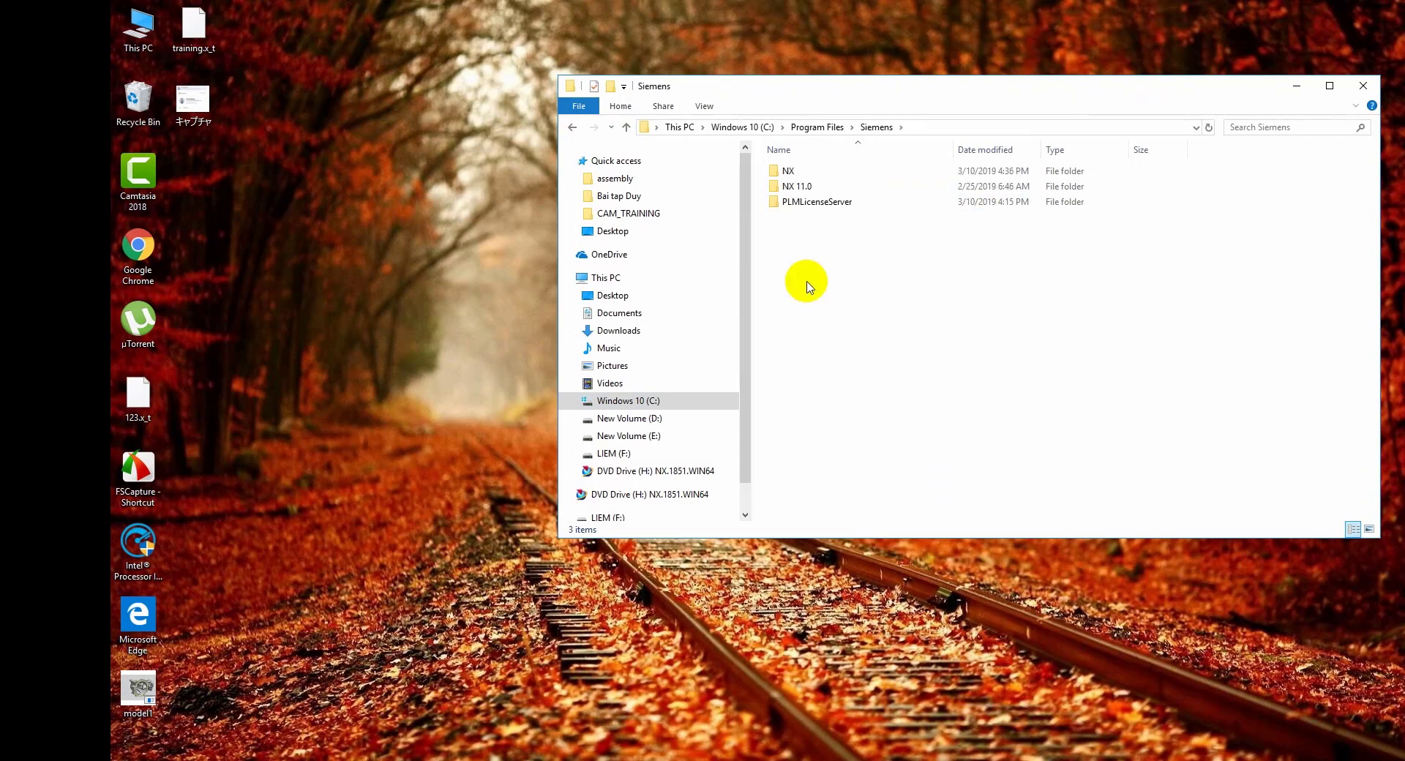
pyautogui.click(790, 172)
pyautogui.doubleClick(790, 171)
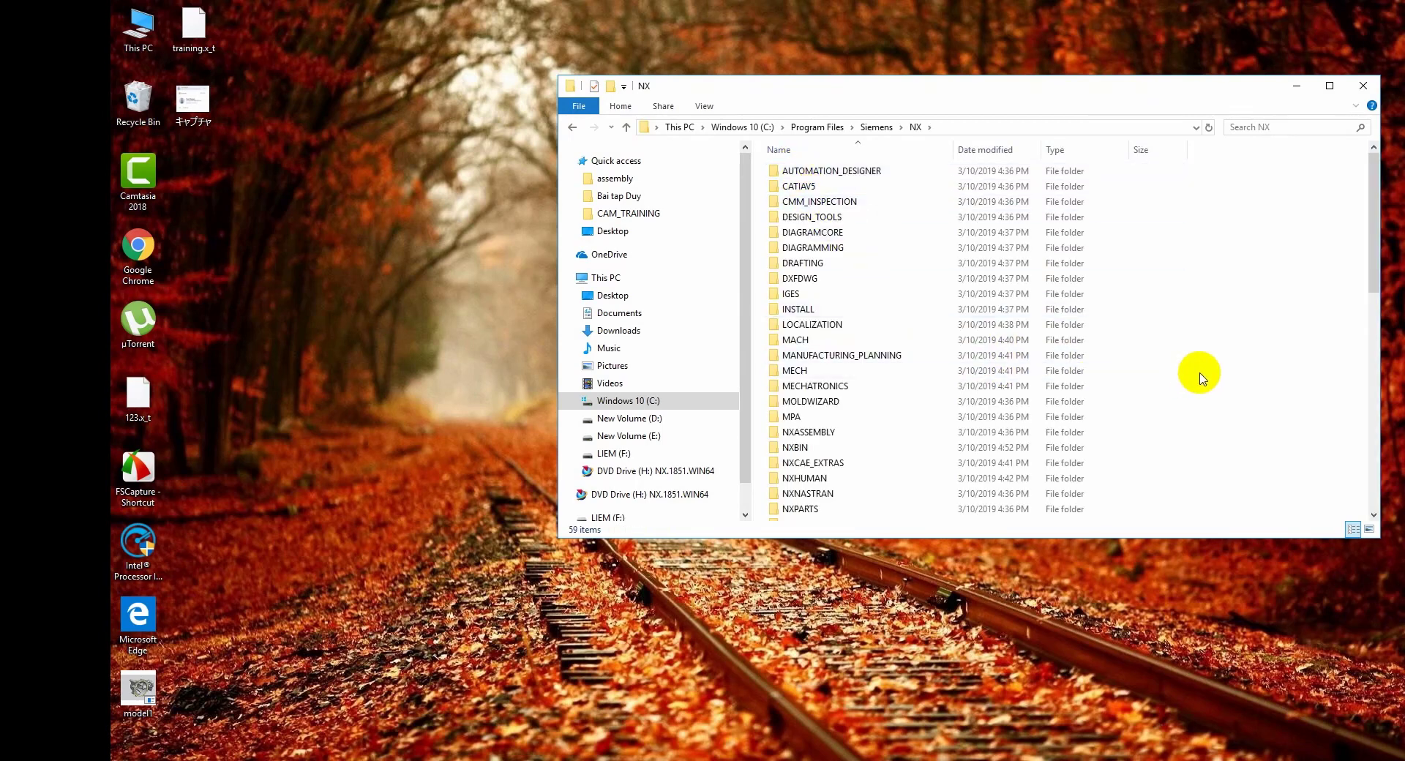
pyautogui.hotkey('ctrl', 'v')
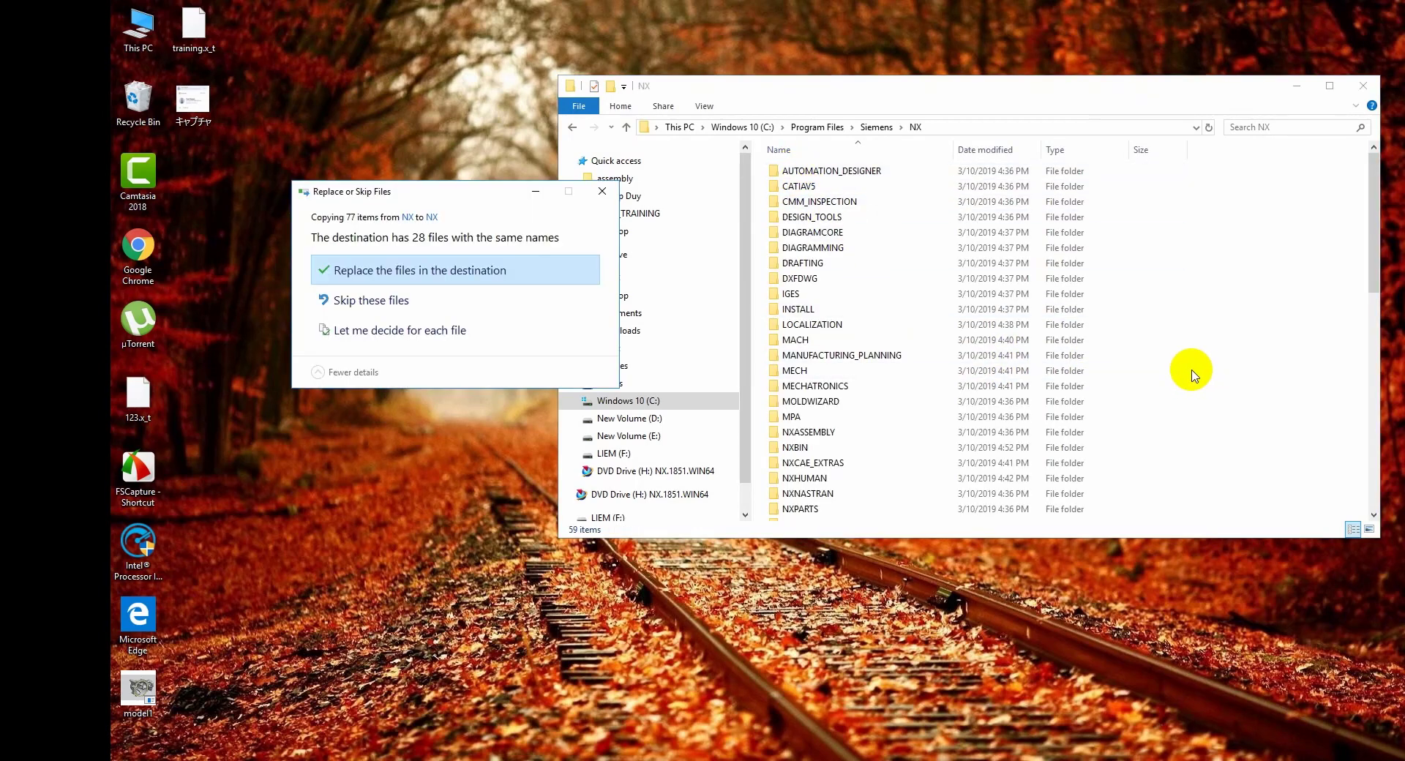
pyautogui.click(428, 270)
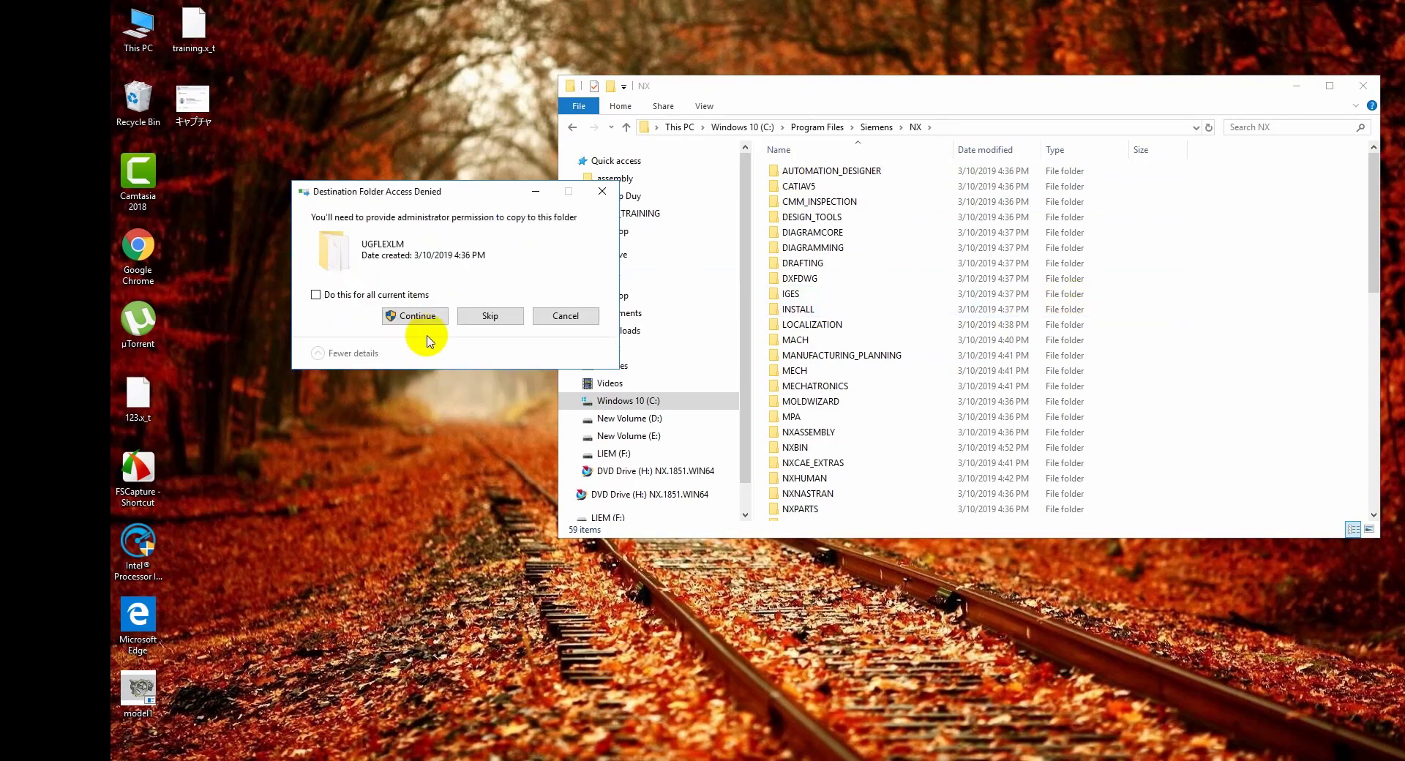
pyautogui.click(416, 316)
pyautogui.click(355, 295)
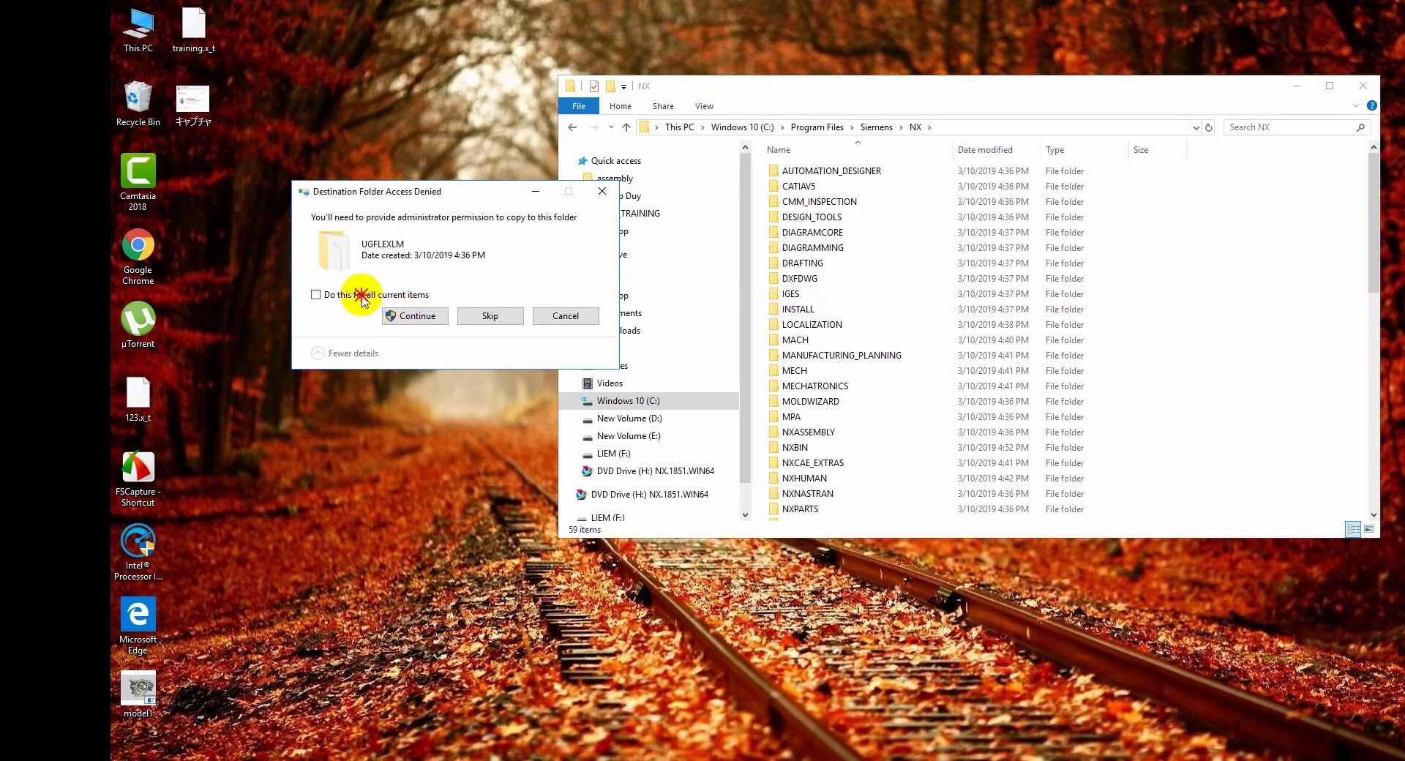
pyautogui.click(491, 316)
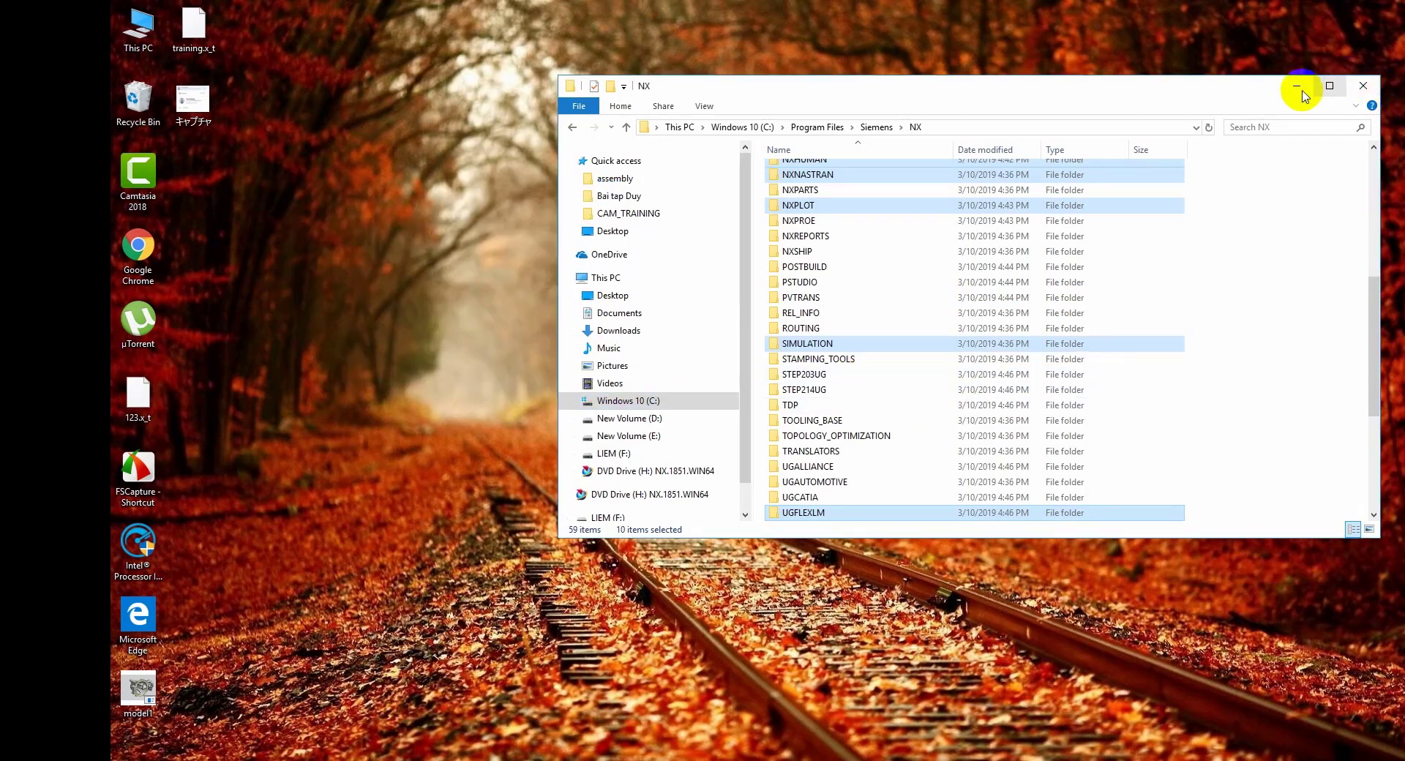
# Run the install_or_update batch file in C:\SolidSQUAD_License_Servers as administrator, dismiss its console, and close the folder window
pyautogui.click(1365, 86)
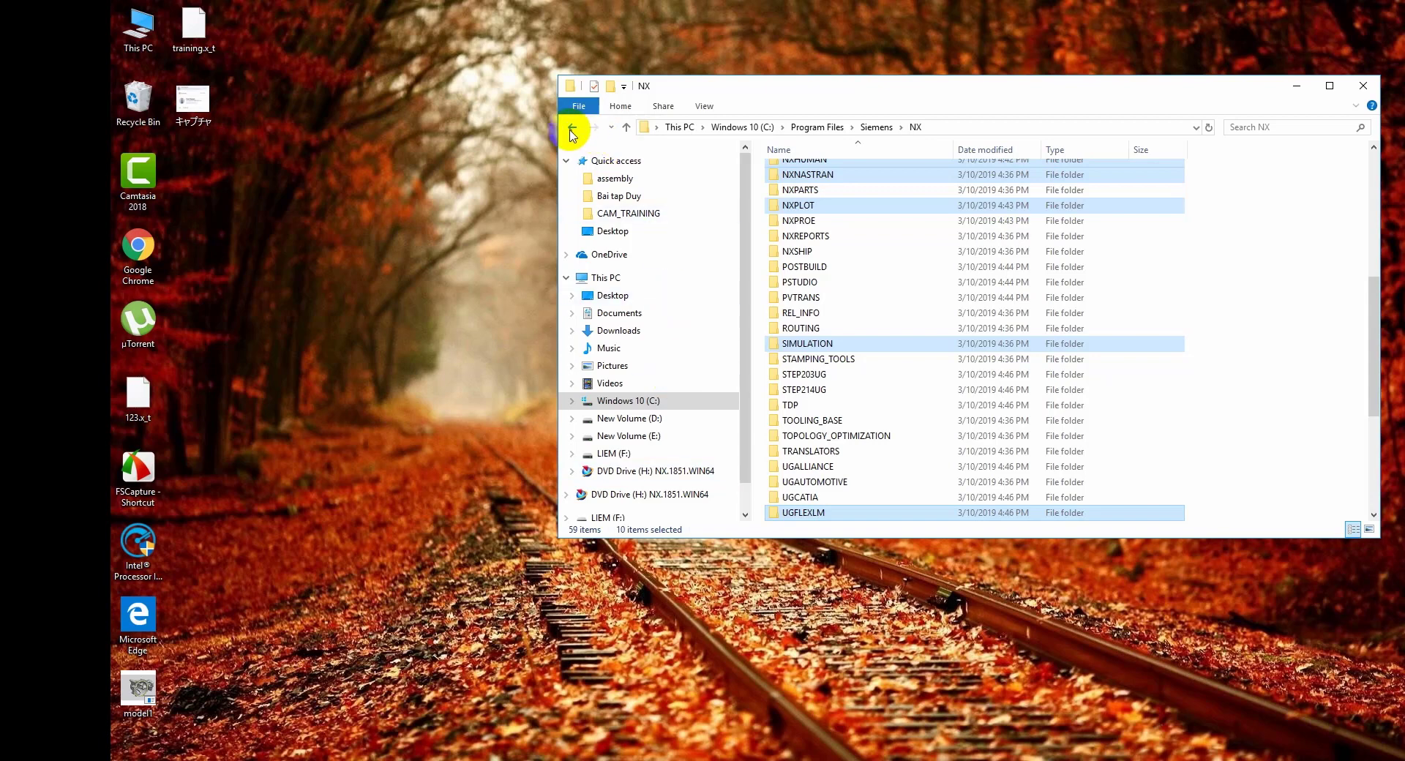
pyautogui.click(573, 128)
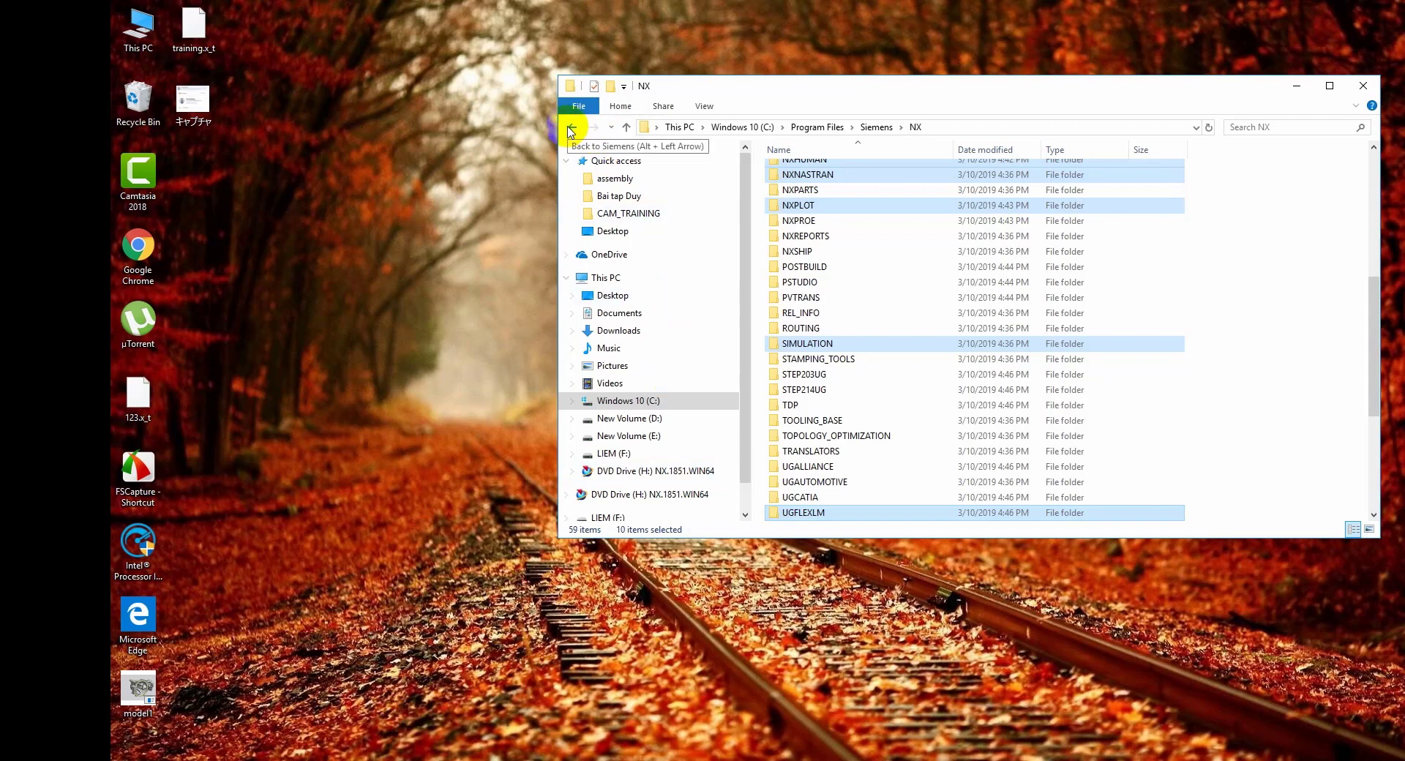
pyautogui.click(633, 401)
pyautogui.doubleClick(841, 263)
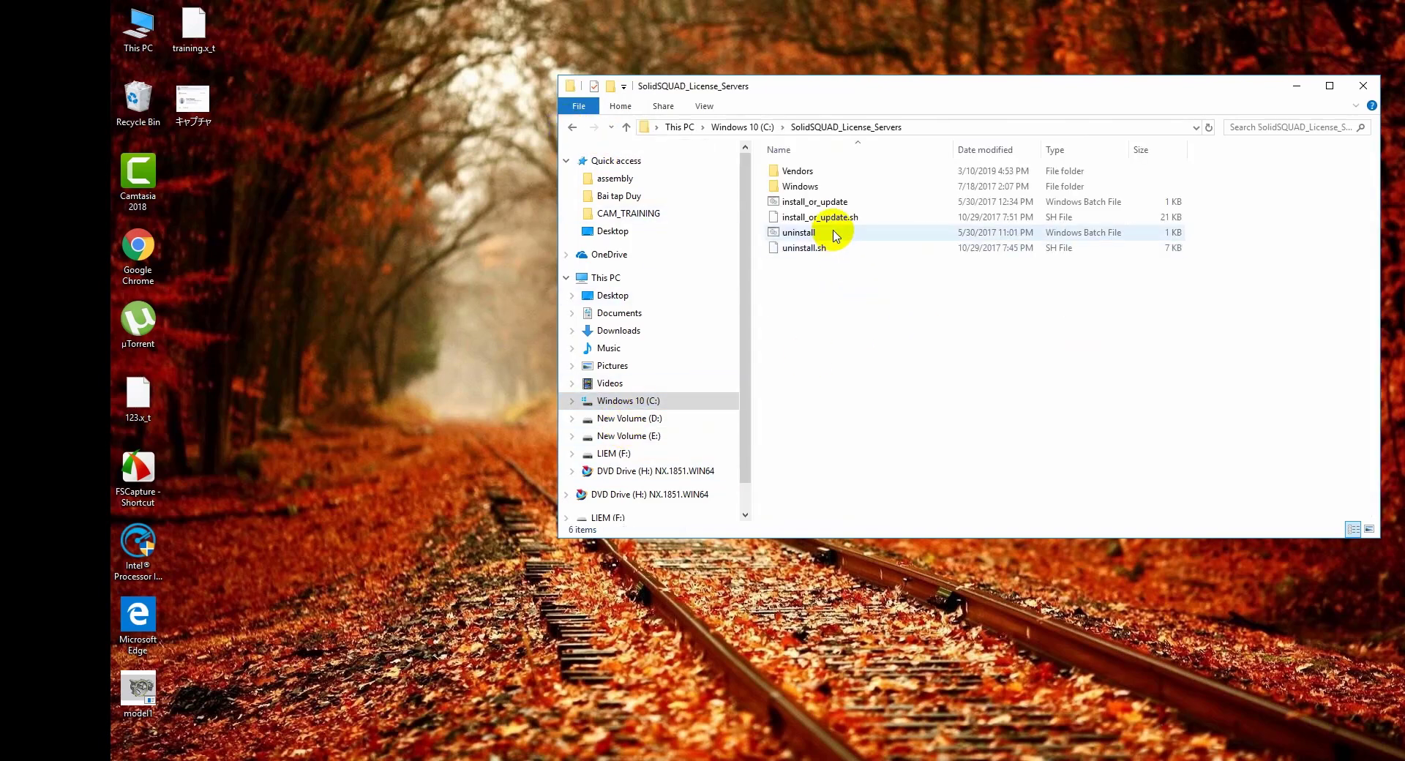
pyautogui.rightClick(832, 208)
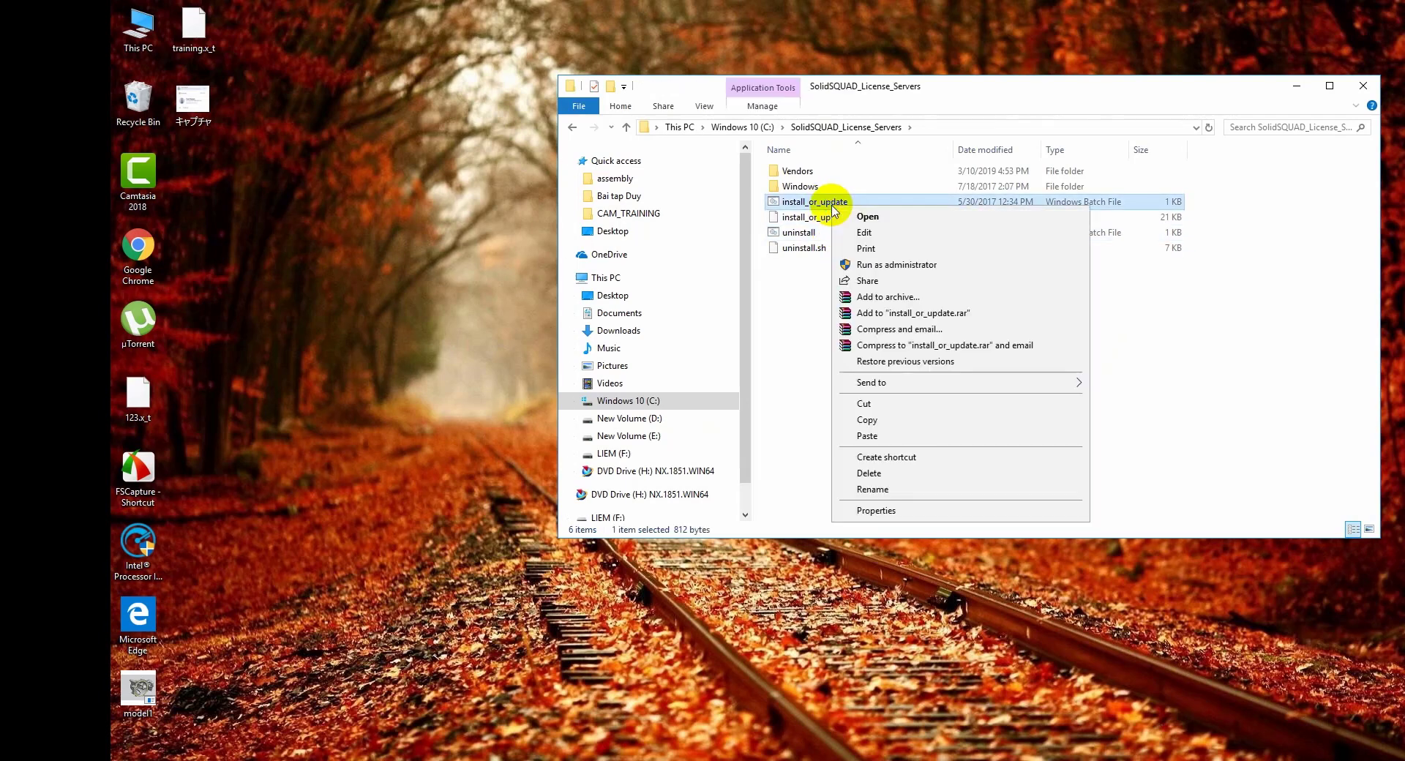
pyautogui.click(902, 266)
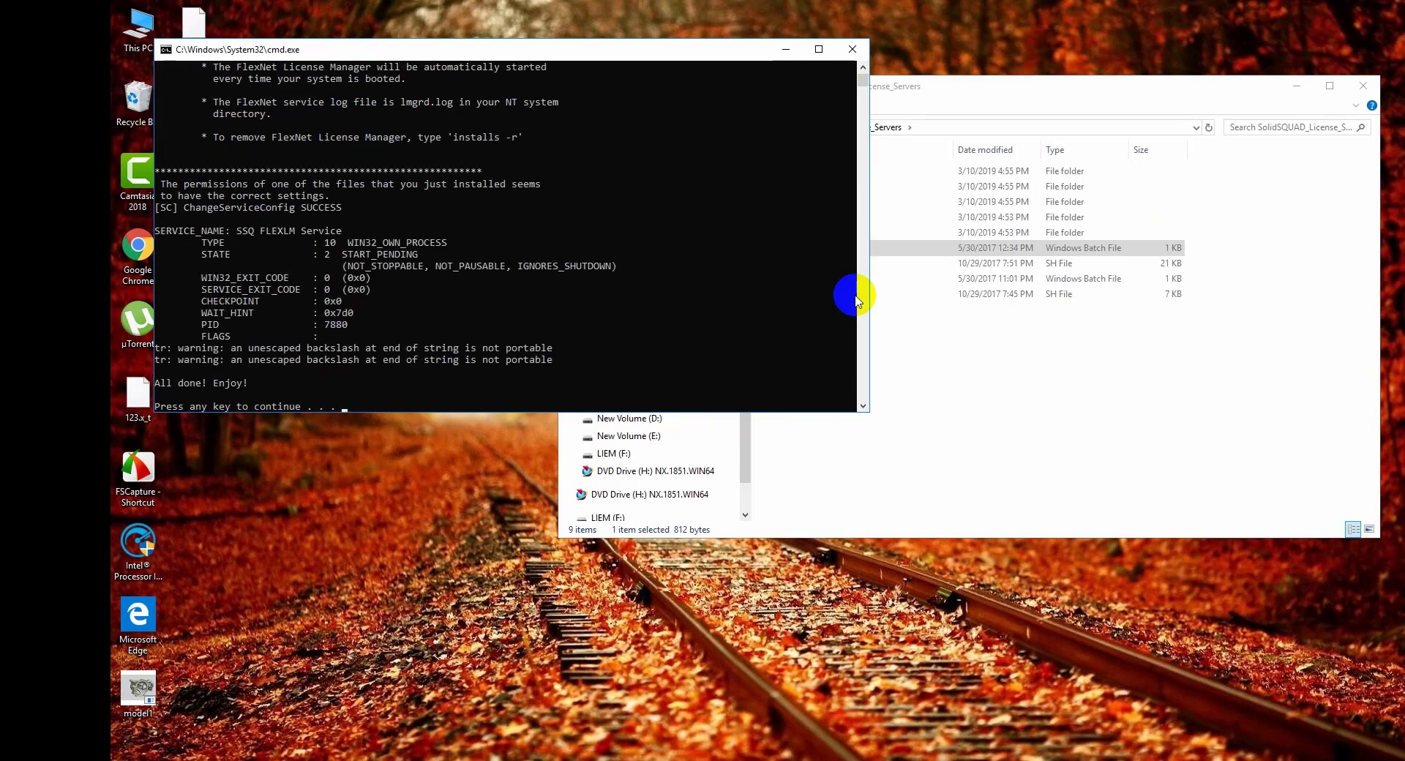
pyautogui.press('Return')
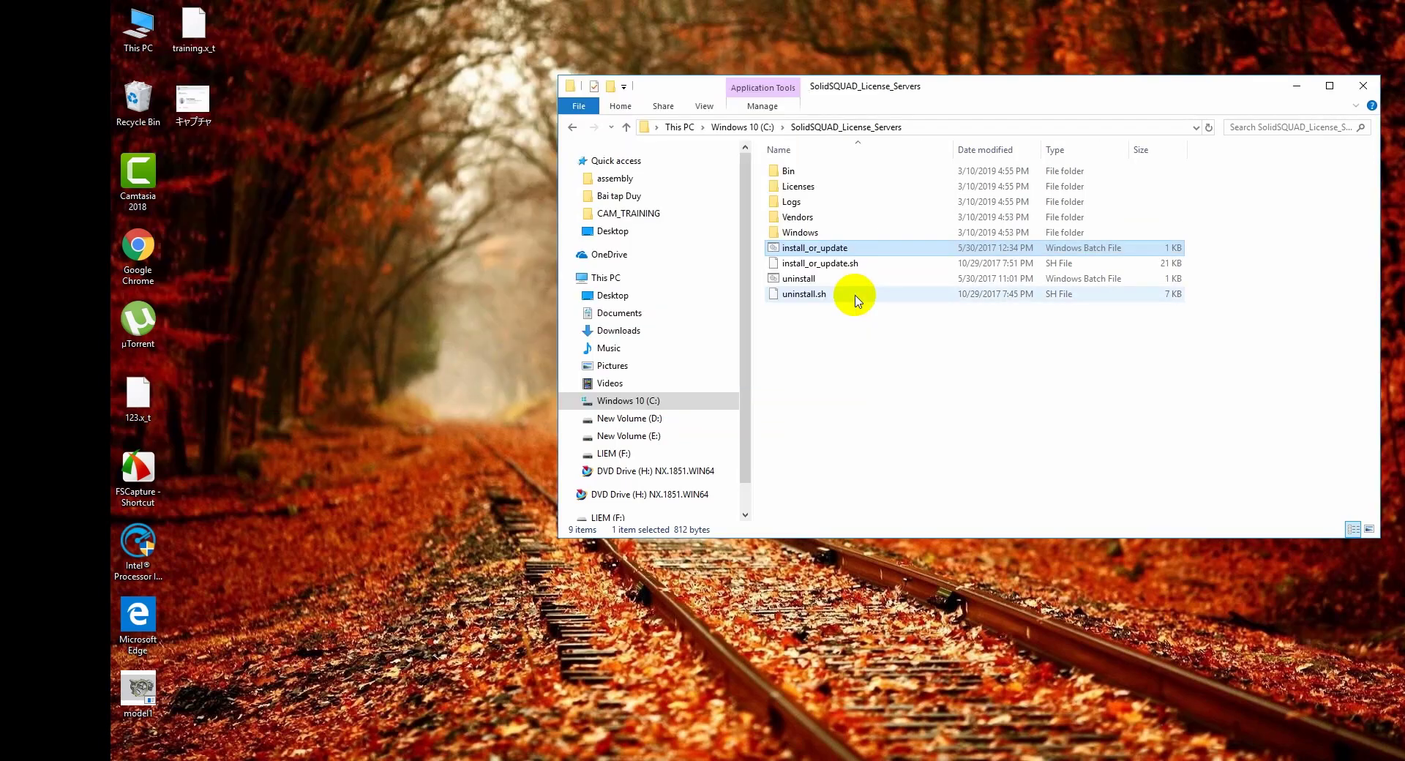
pyautogui.click(1364, 87)
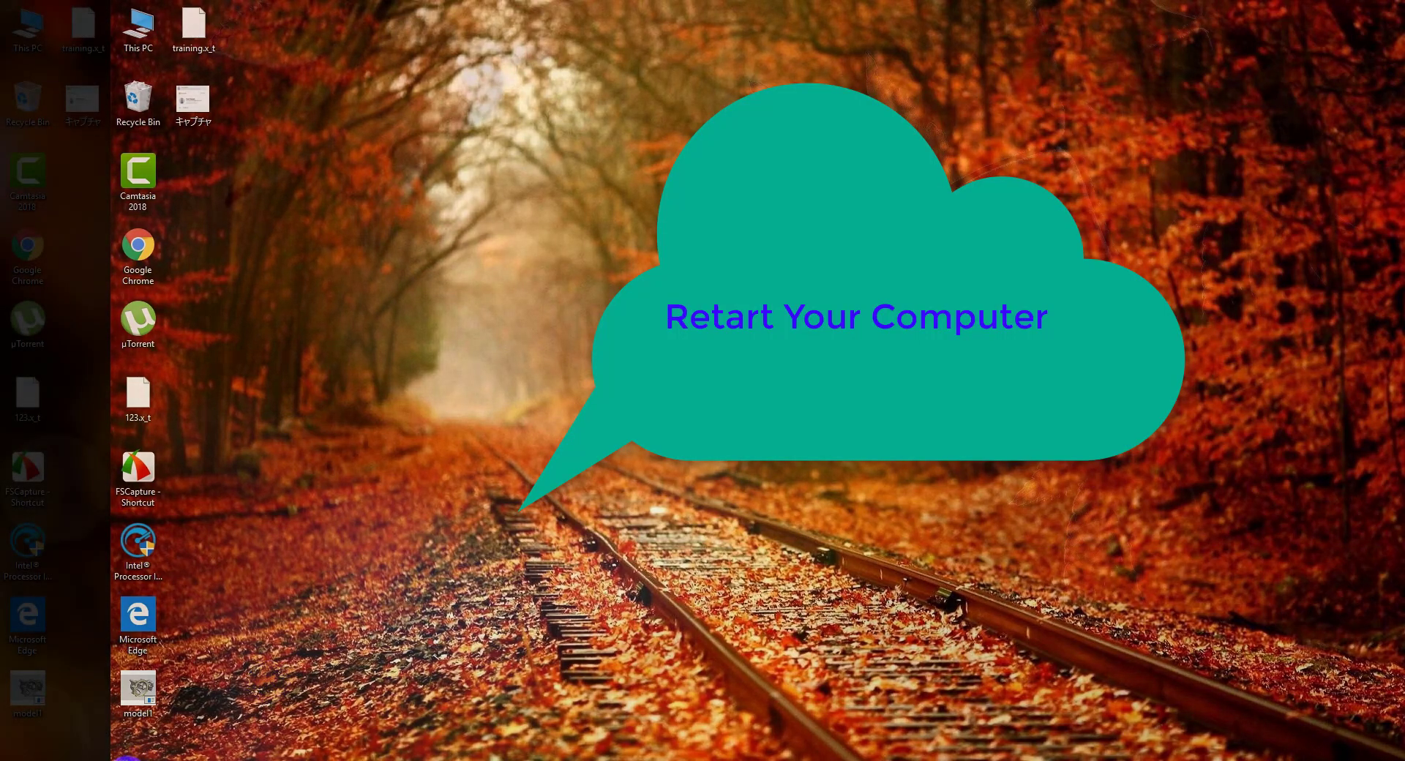
# Restart the computer, and launch the NX desktop app by searching for nx
pyautogui.press('super')
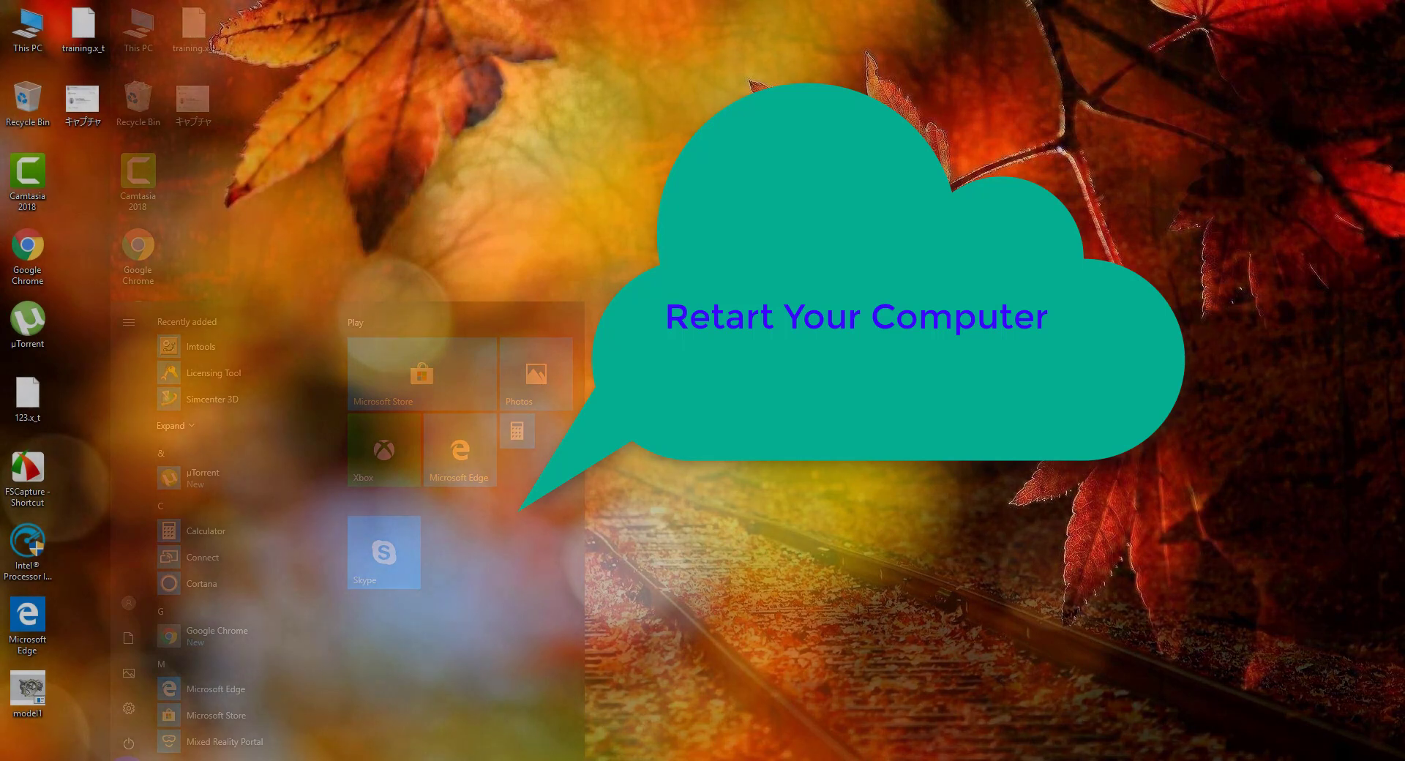
pyautogui.click(836, 361)
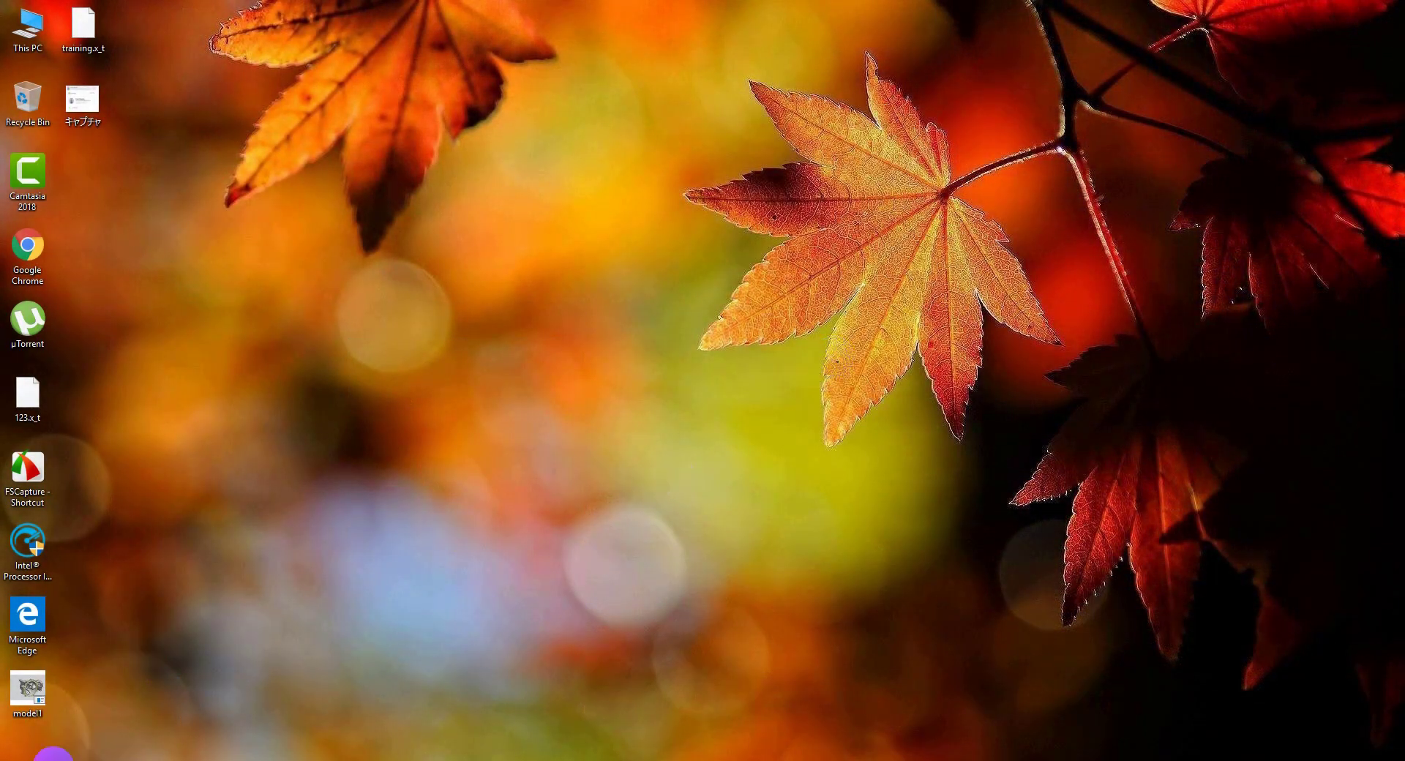
pyautogui.click(24, 759)
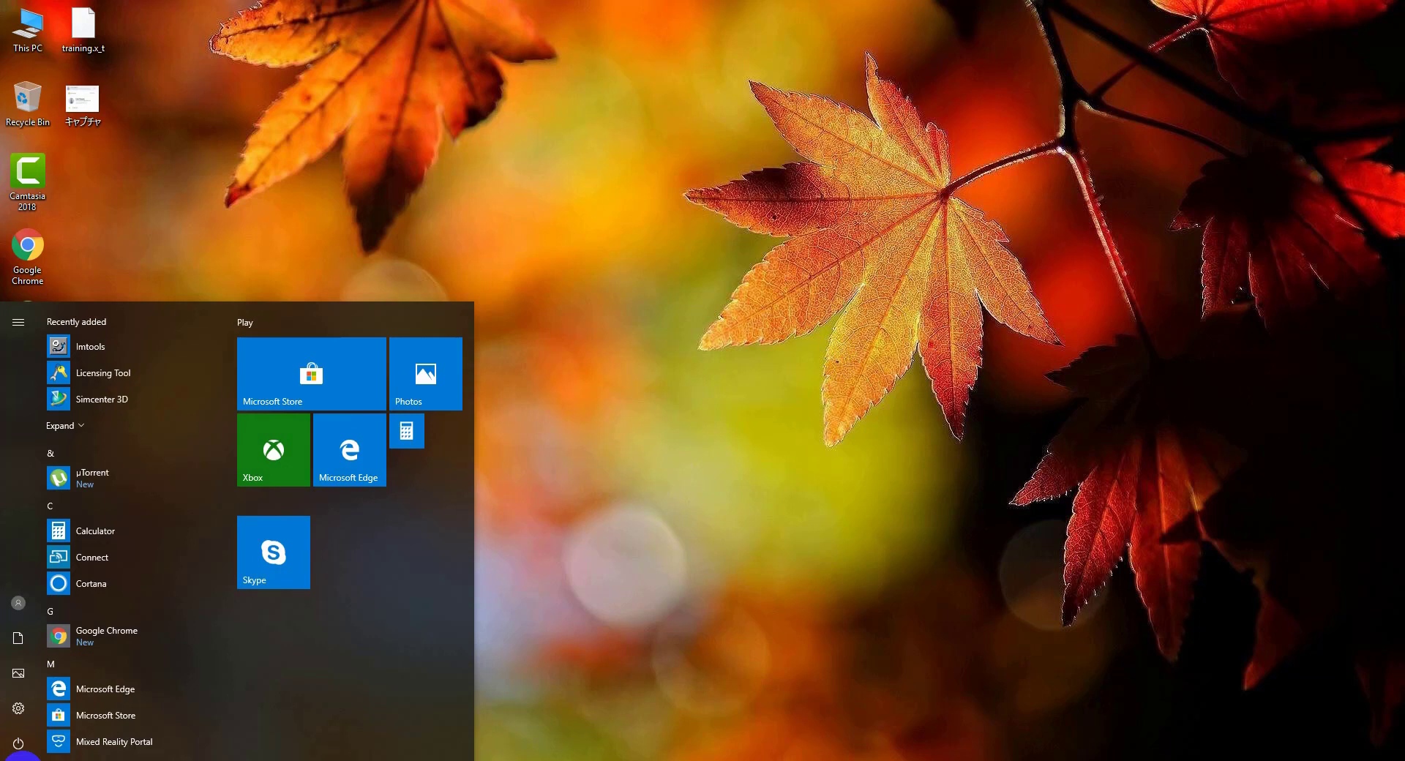
pyautogui.write('nx')
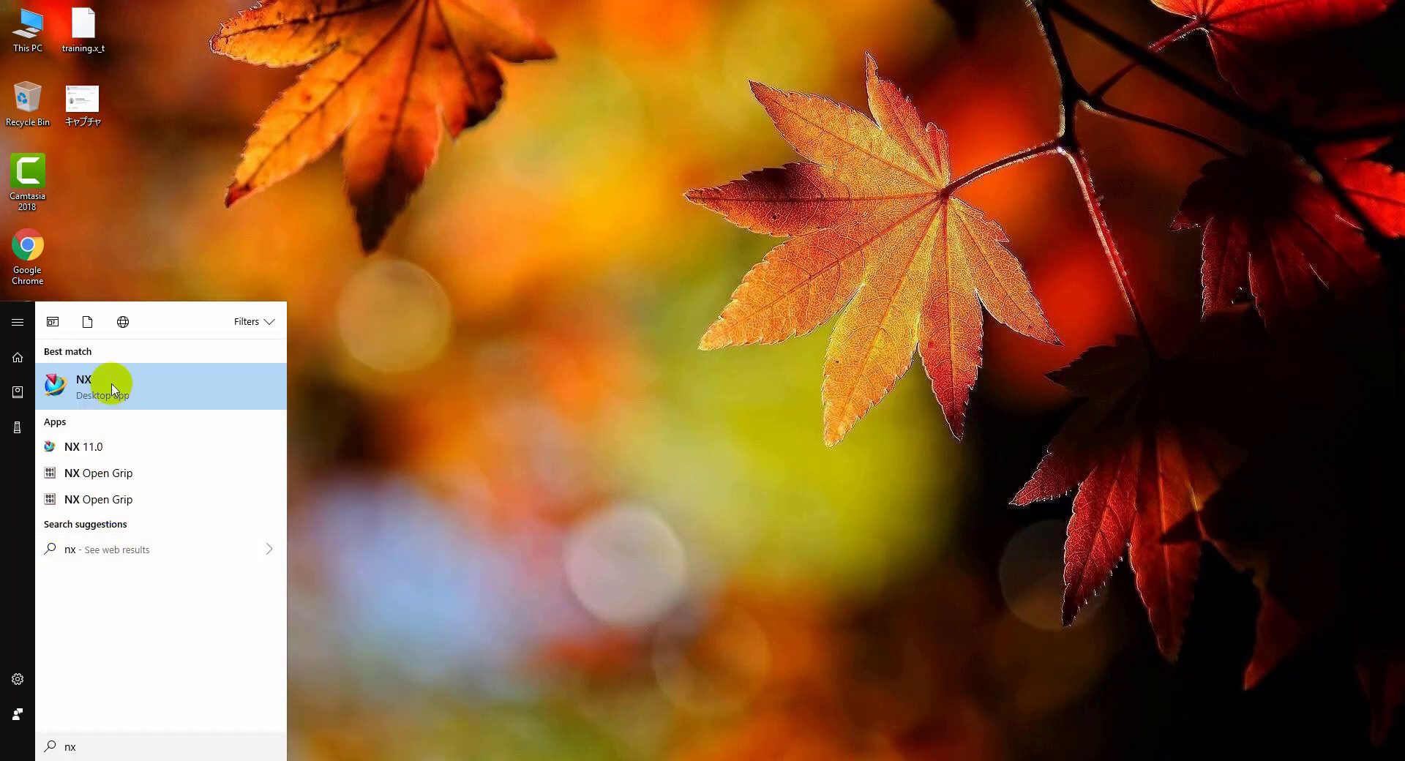
pyautogui.click(112, 388)
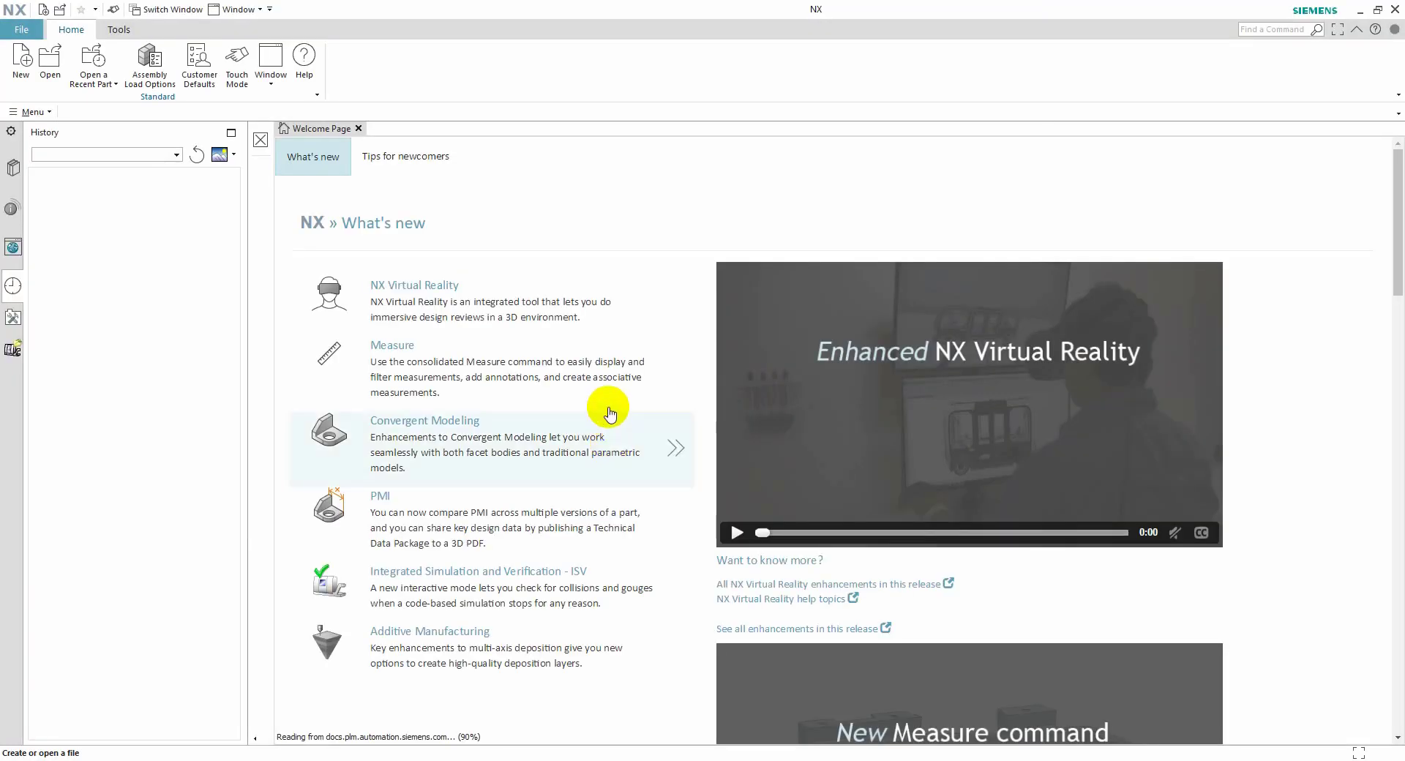
# Open the part file Part1-Copy-Copy_igs from D:\TAI_LIEU\3d with the Partially Load option
pyautogui.click(48, 69)
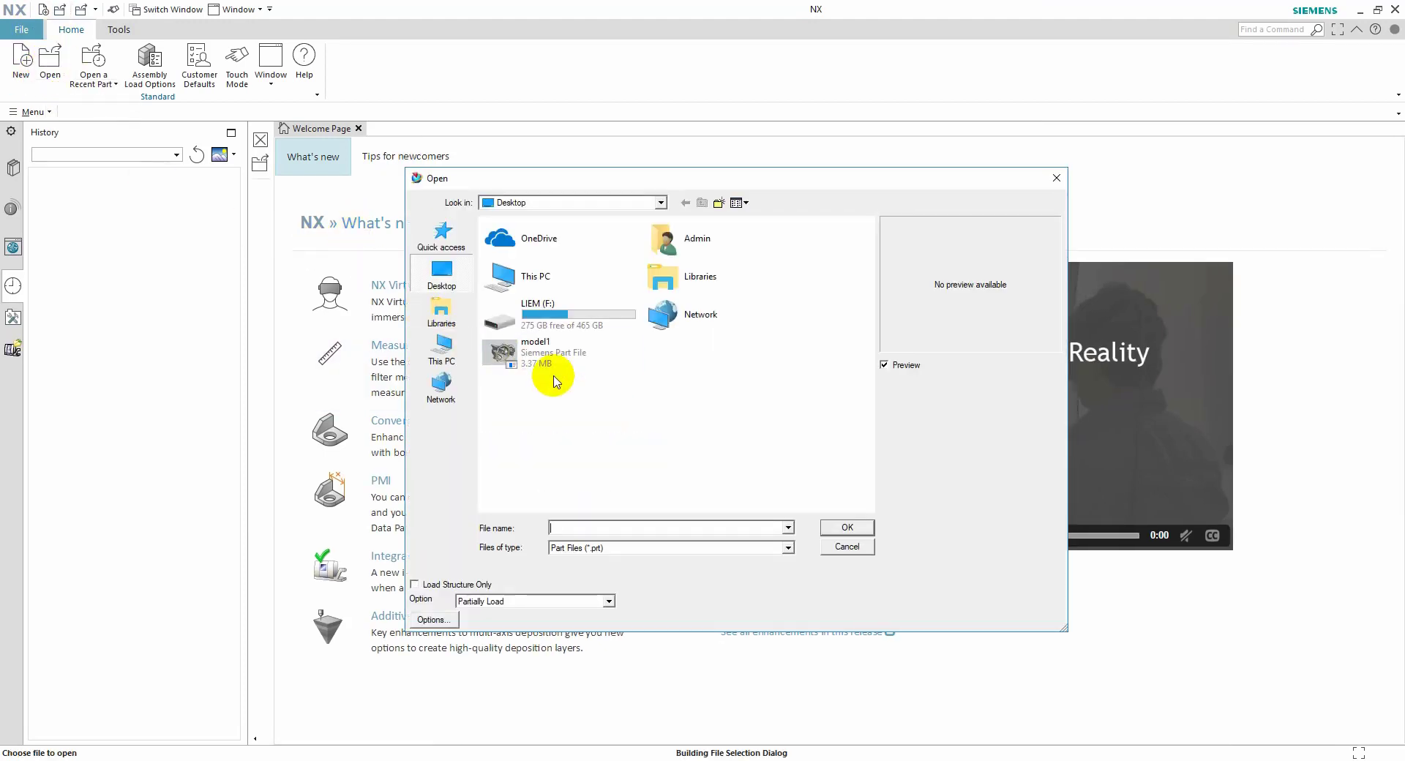
pyautogui.click(555, 378)
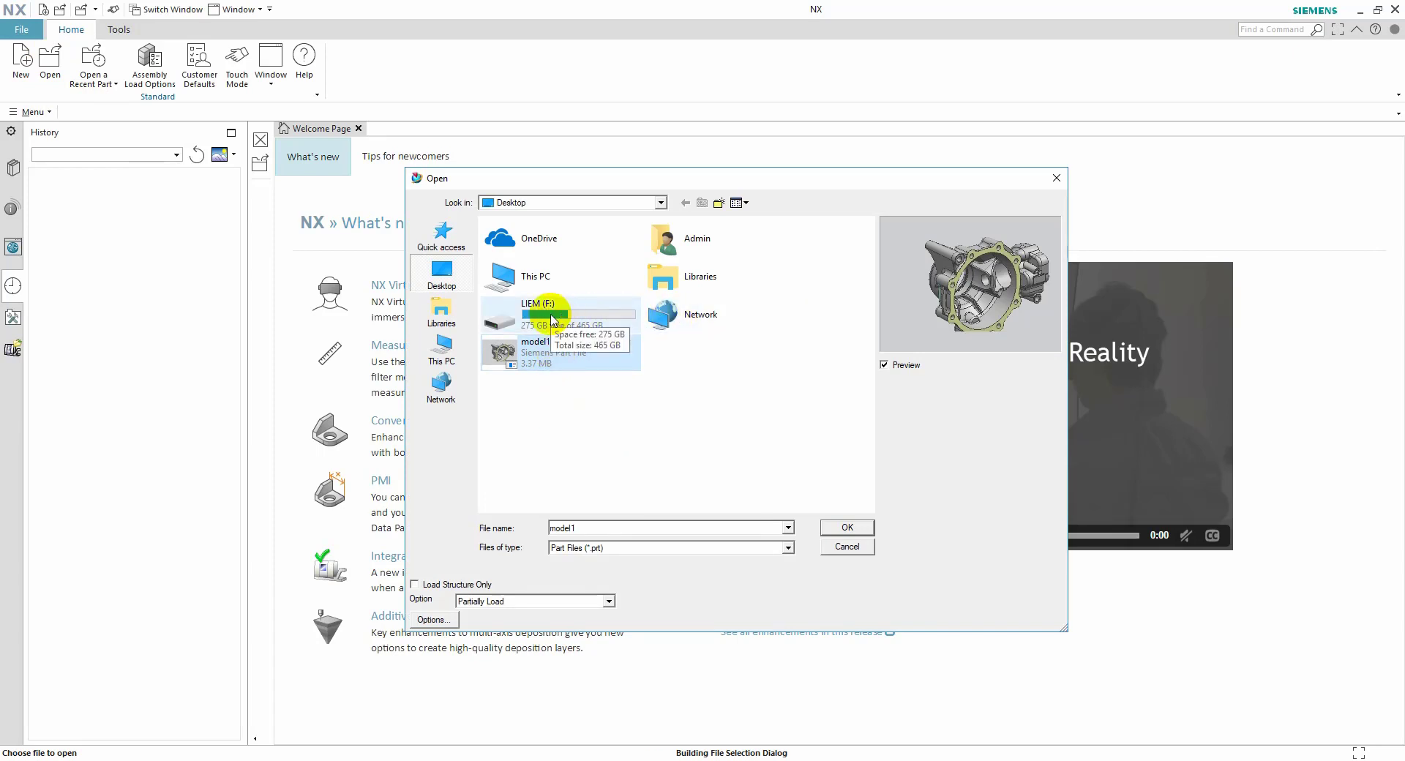
pyautogui.click(548, 284)
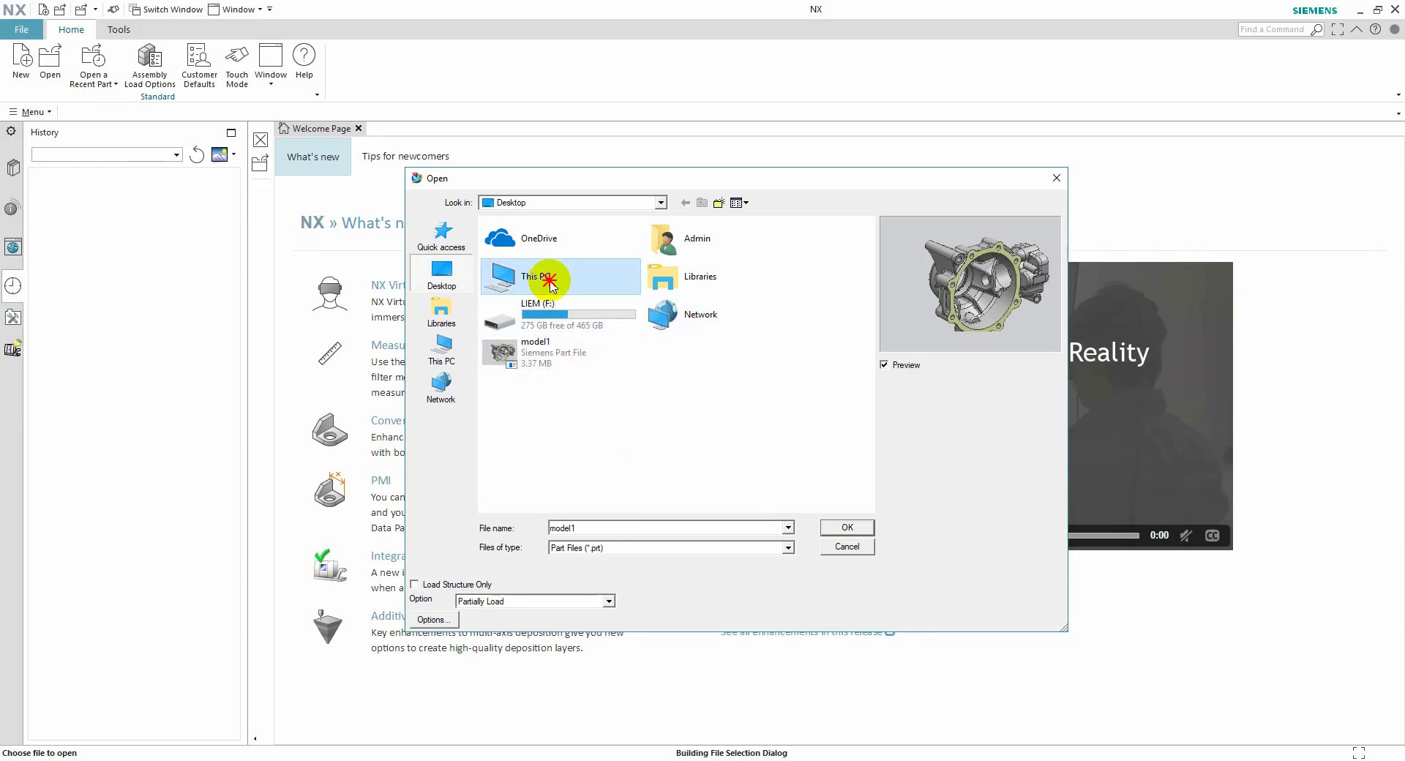
pyautogui.doubleClick(548, 284)
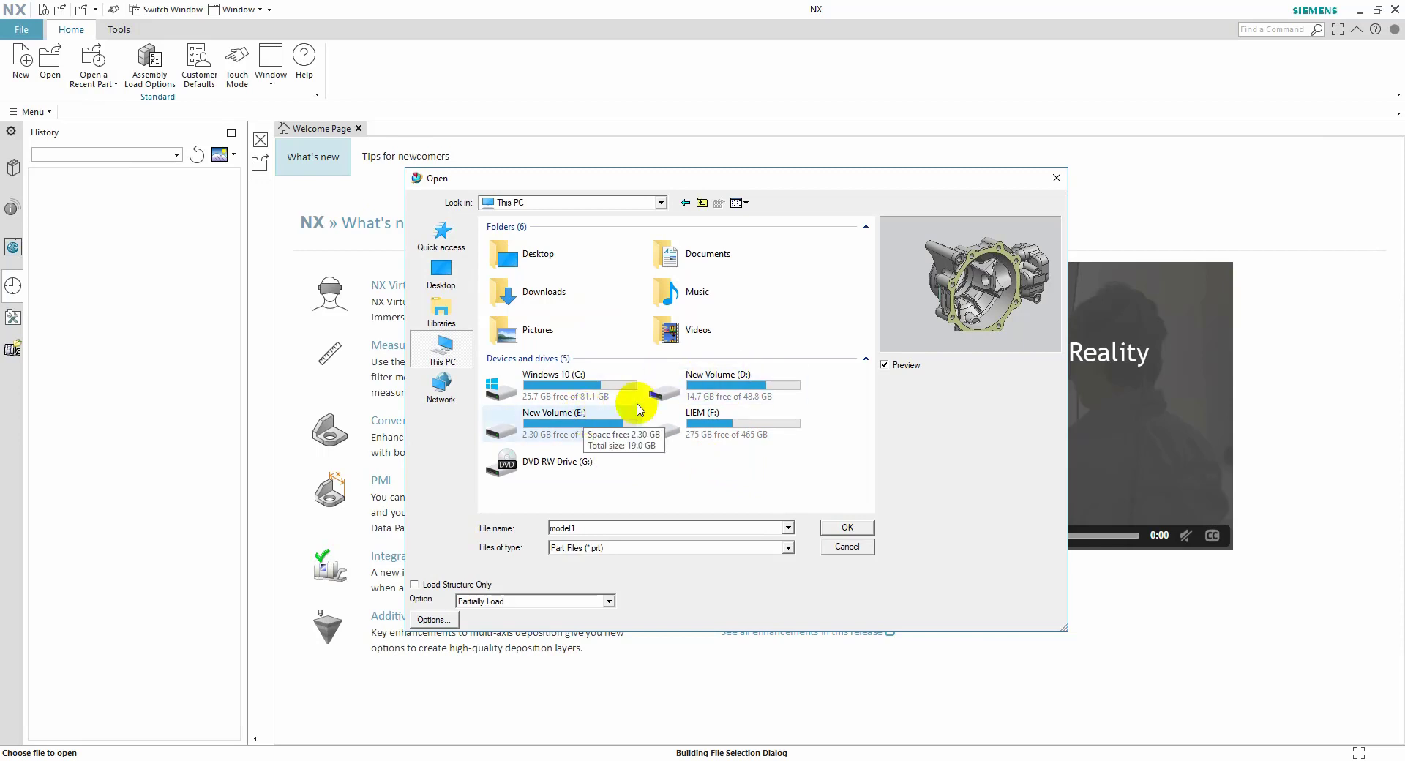
pyautogui.doubleClick(663, 392)
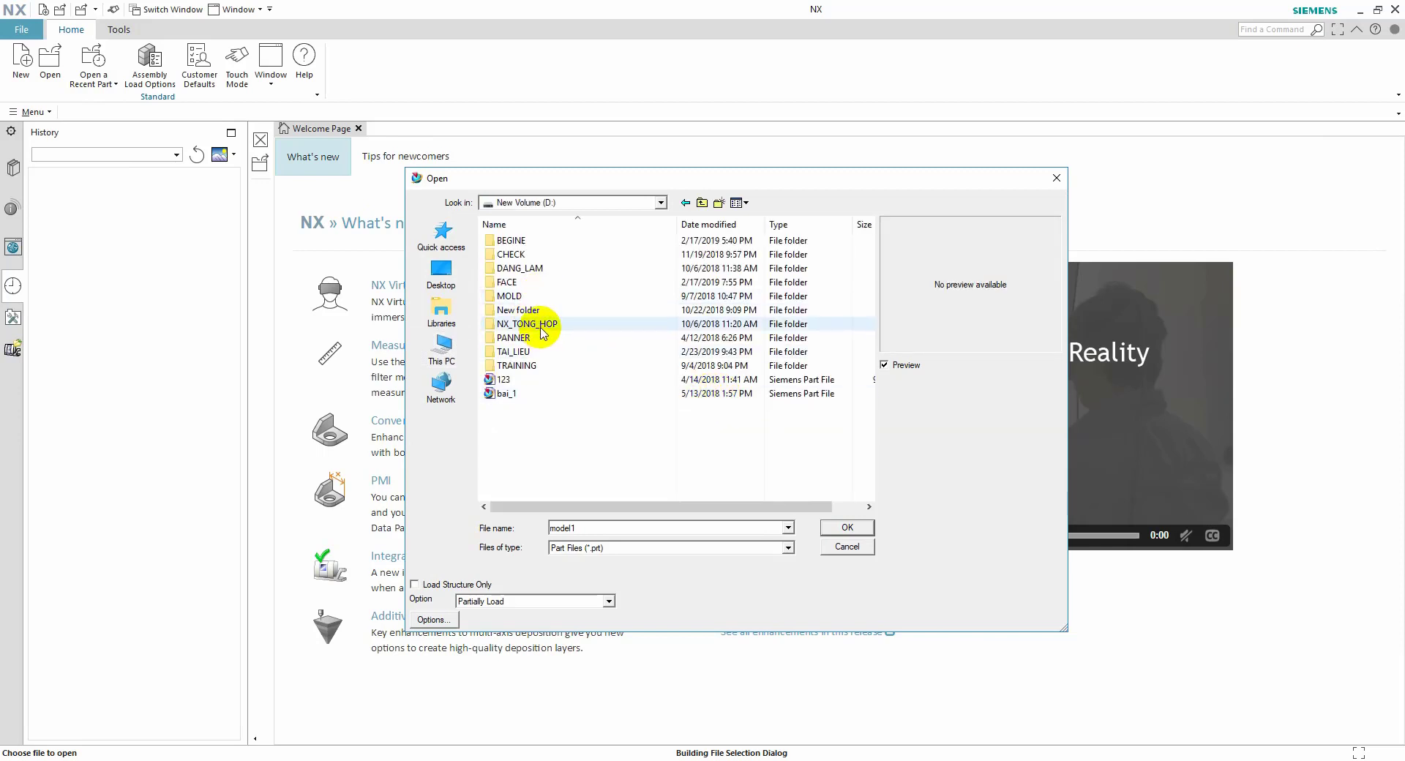
pyautogui.doubleClick(521, 351)
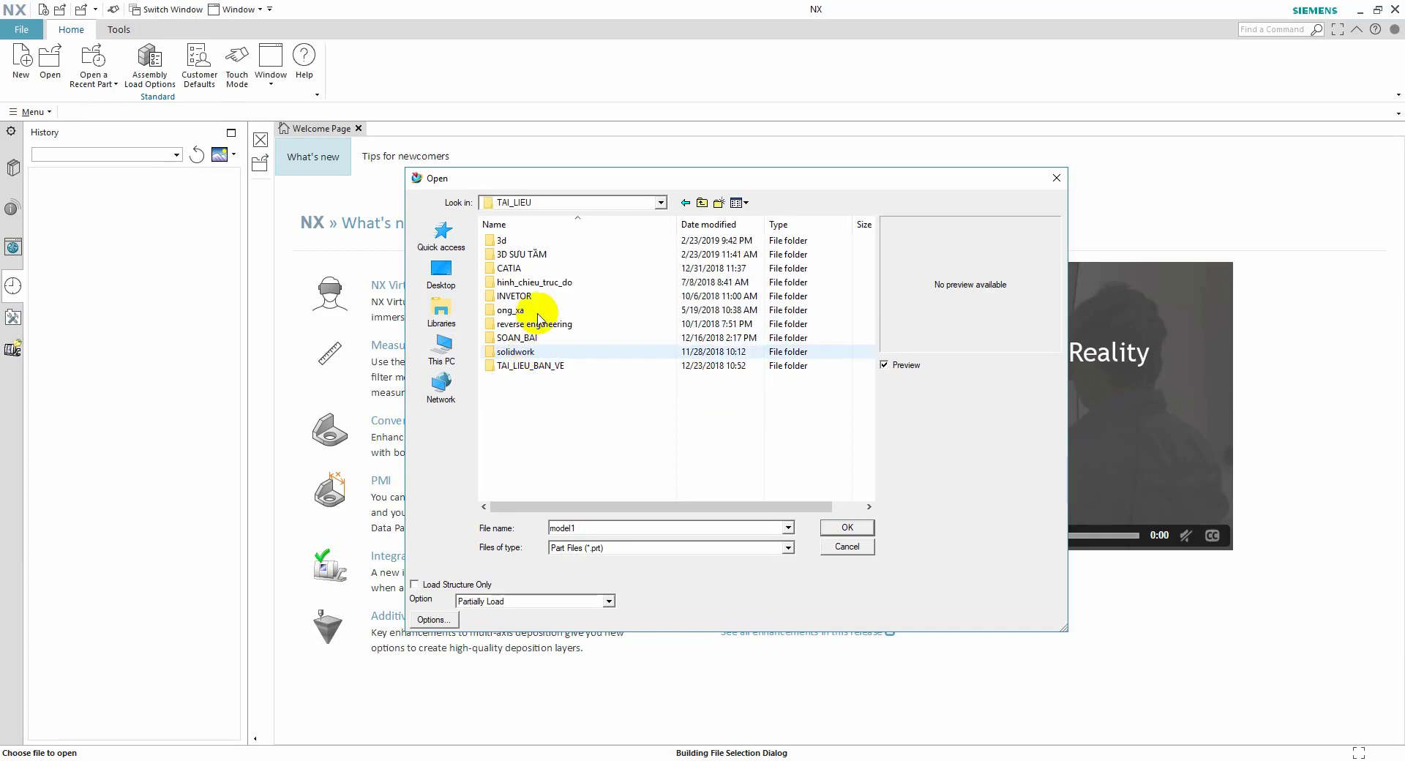
pyautogui.doubleClick(502, 240)
pyautogui.click(585, 242)
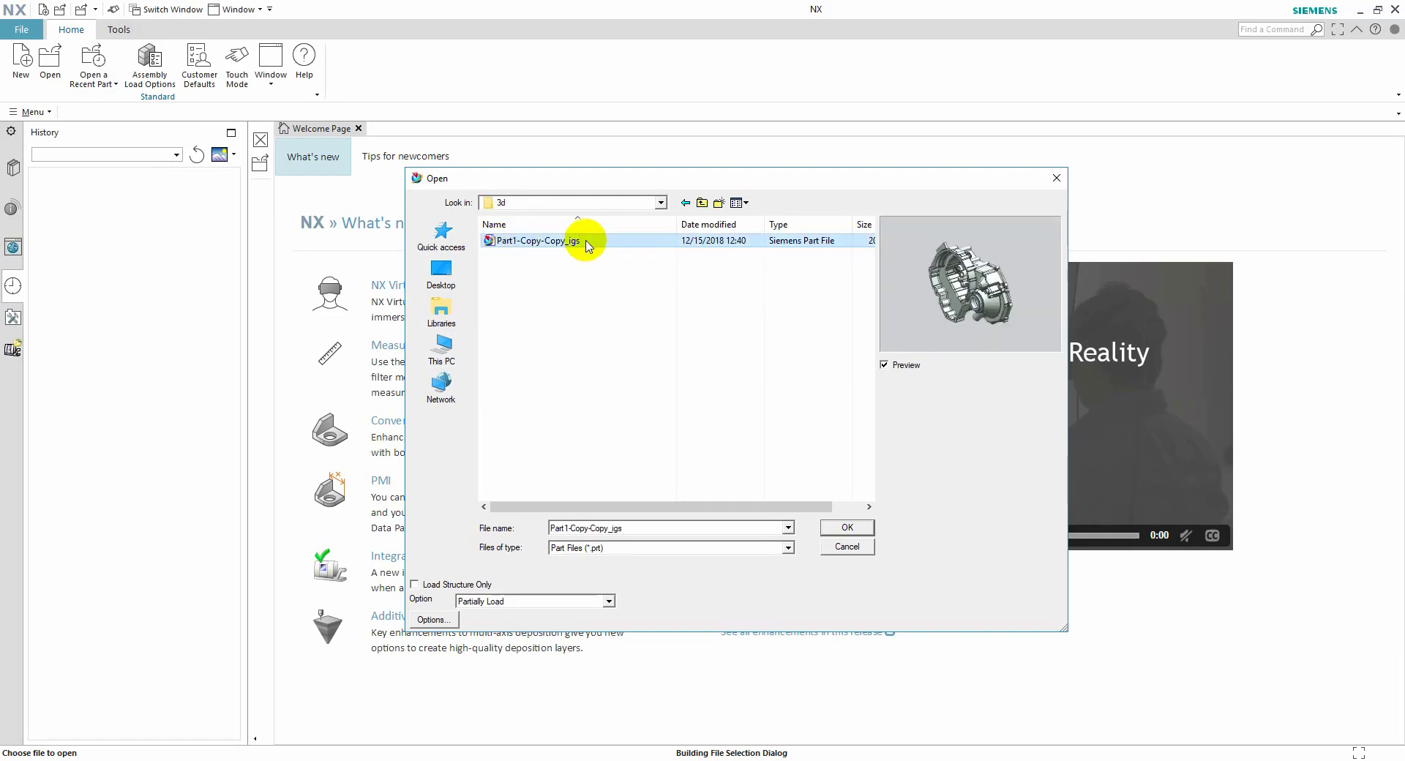
pyautogui.click(833, 524)
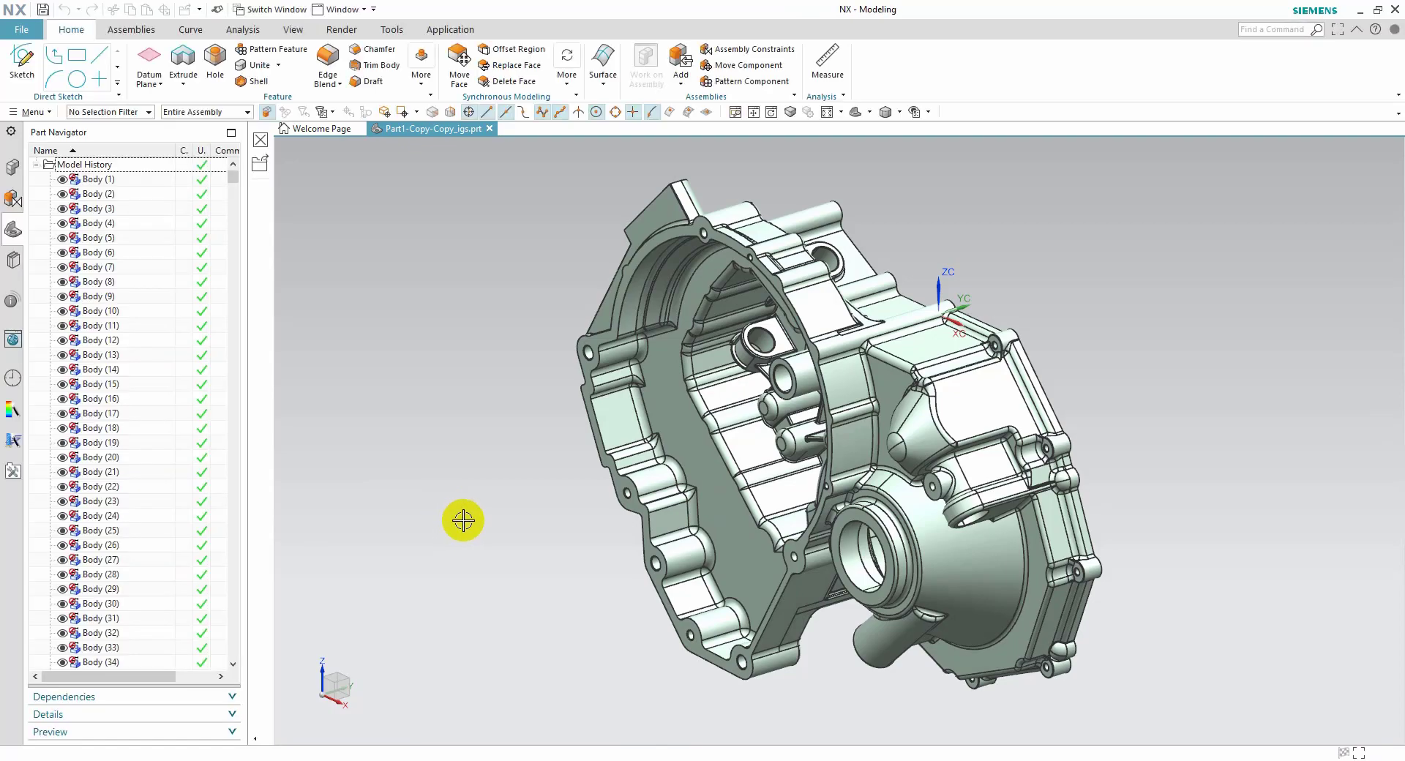
# Examine the opened housing model from several sides, including its interior ribs, bores and flange holes
pyautogui.moveTo(486, 527); pyautogui.dragTo(503, 656, button='middle')
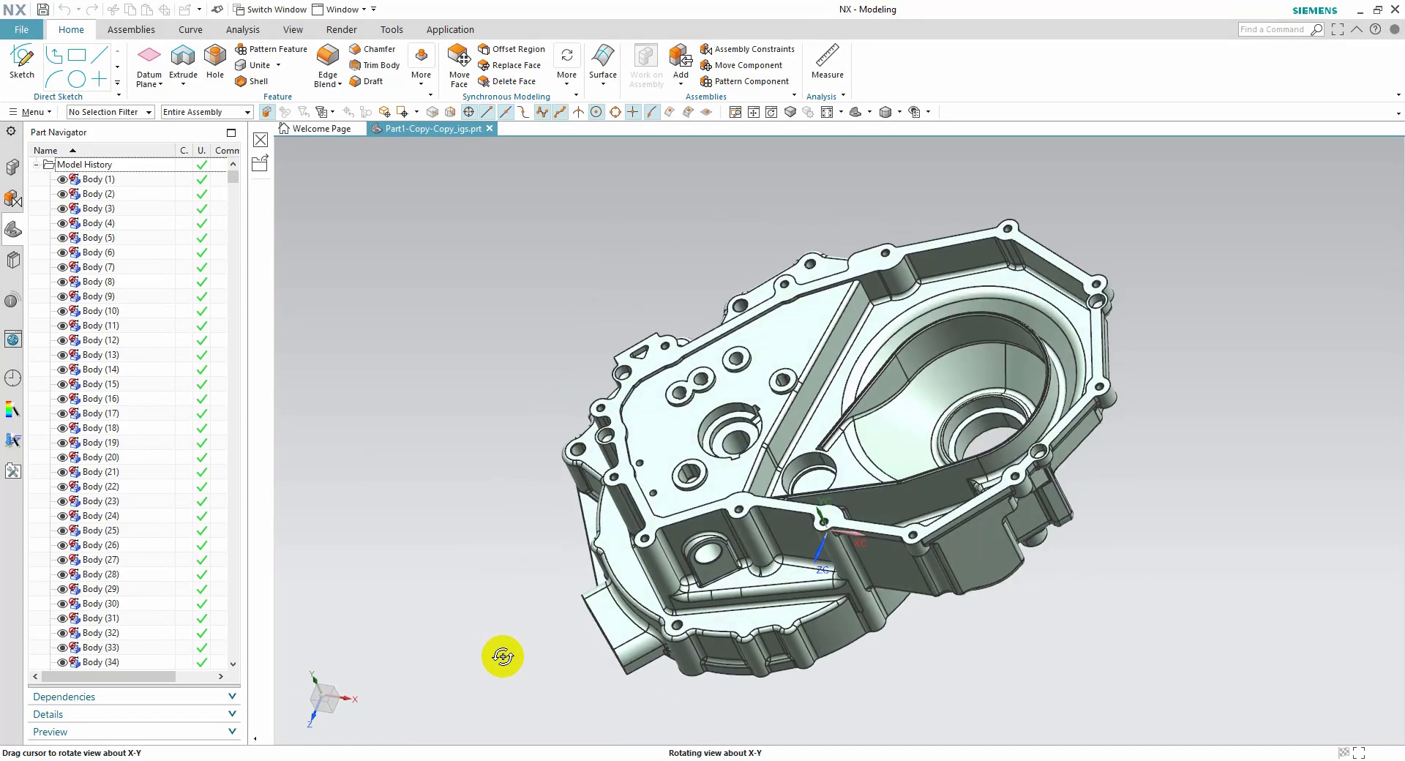
pyautogui.scroll(5, 643, 470)
pyautogui.moveTo(643, 469); pyautogui.dragTo(1251, 198, button='middle')
pyautogui.scroll(2, 598, 464)
pyautogui.scroll(3, 709, 395)
pyautogui.scroll(-8, 589, 439)
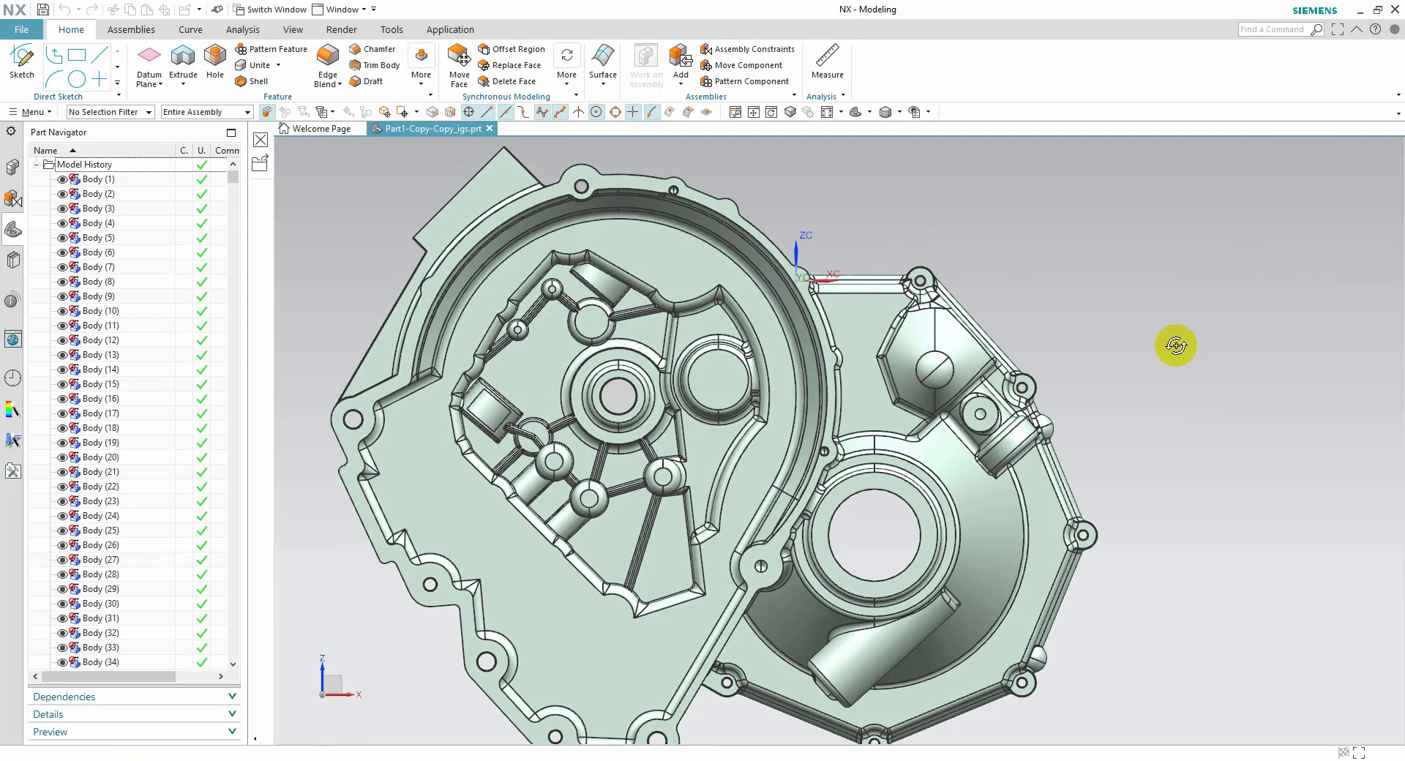
pyautogui.moveTo(1170, 342); pyautogui.dragTo(1326, 75, button='middle')
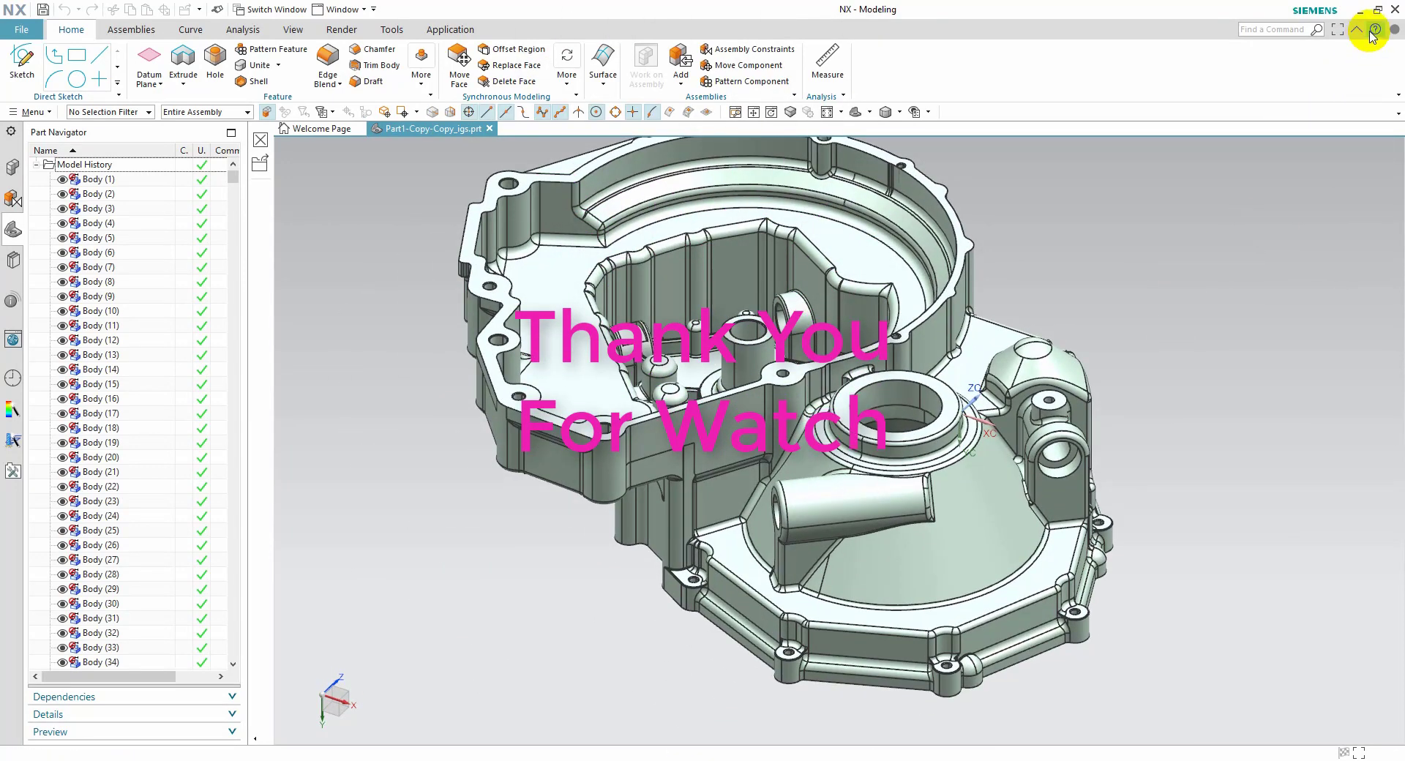